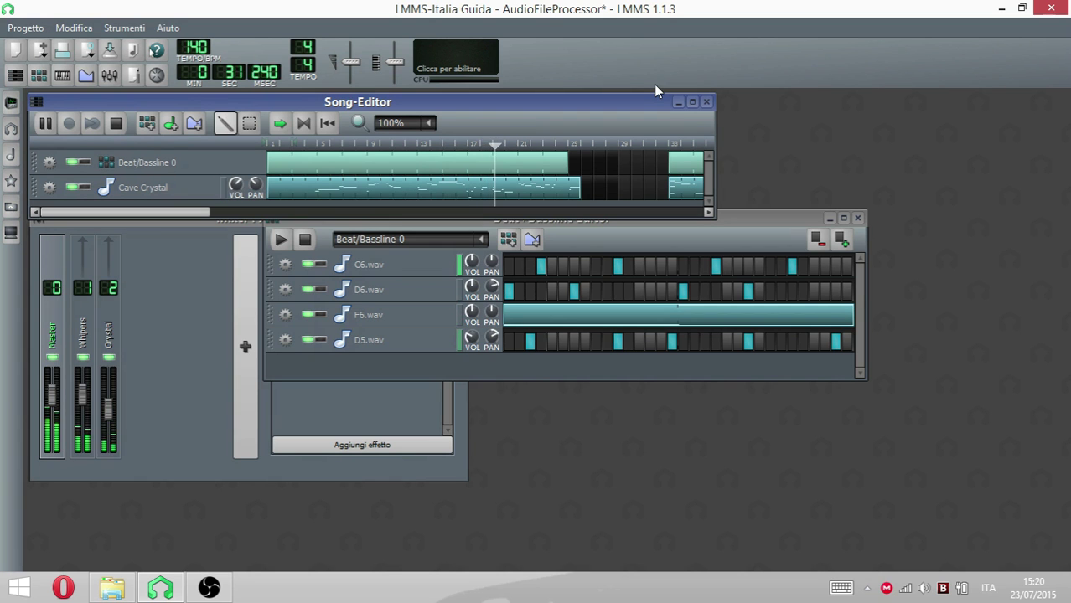
- Enable the output waveform display and stop the song playback
{"action": "left_click", "coordinate": [490, 72]}
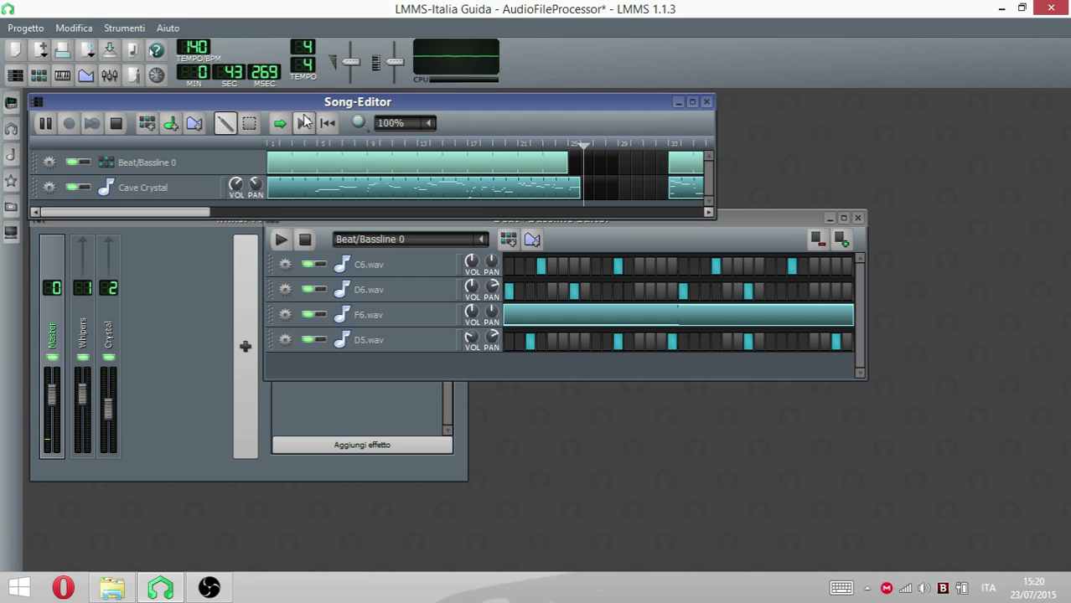
{"action": "left_click", "coordinate": [122, 119]}
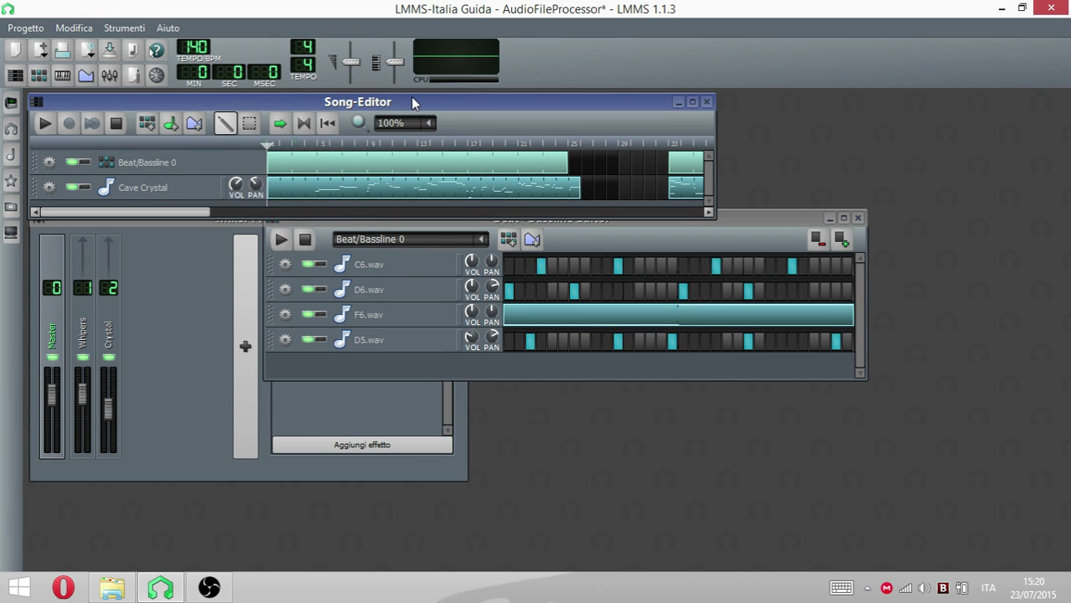
- Open the Cave Crystal track's instrument window to view its AudioFileProcessor settings, and close it
{"action": "left_click", "coordinate": [191, 191]}
{"action": "left_click_drag", "start_coordinate": [937, 103], "coordinate": [615, 157]}
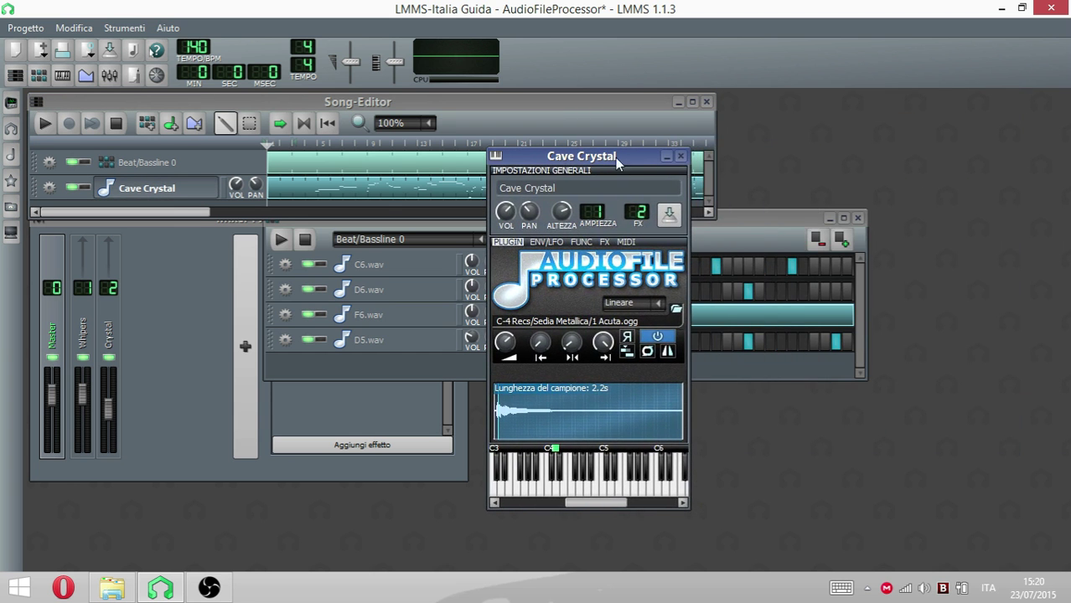
{"action": "left_click", "coordinate": [679, 156]}
- Enlarge the Song-Editor vertically and add an AudioFileProcessor instrument track below Cave Crystal
{"action": "left_click_drag", "start_coordinate": [683, 218], "coordinate": [683, 276]}
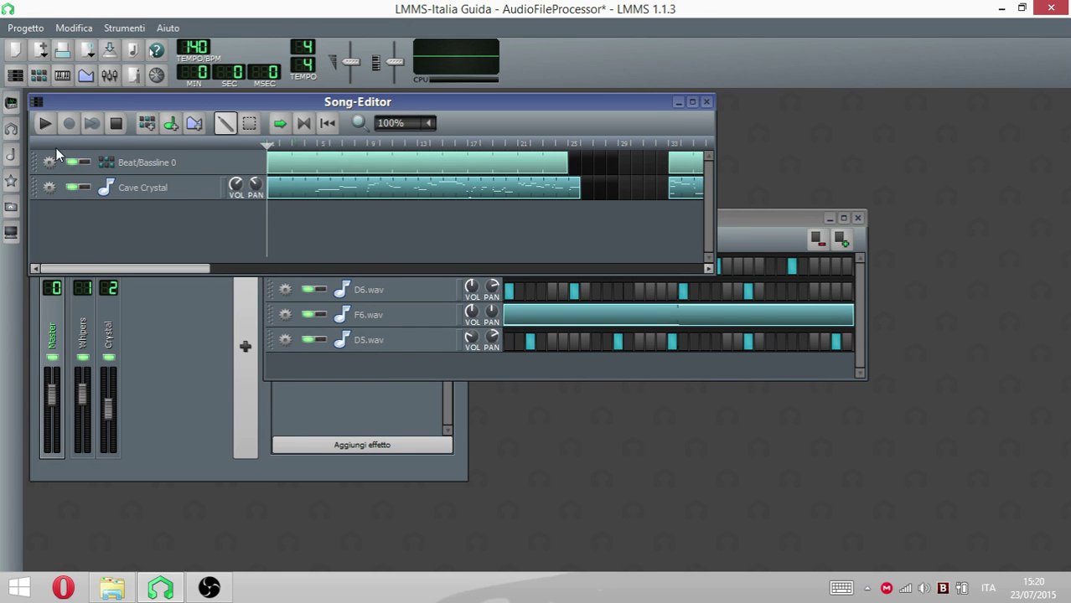
{"action": "left_click", "coordinate": [11, 104]}
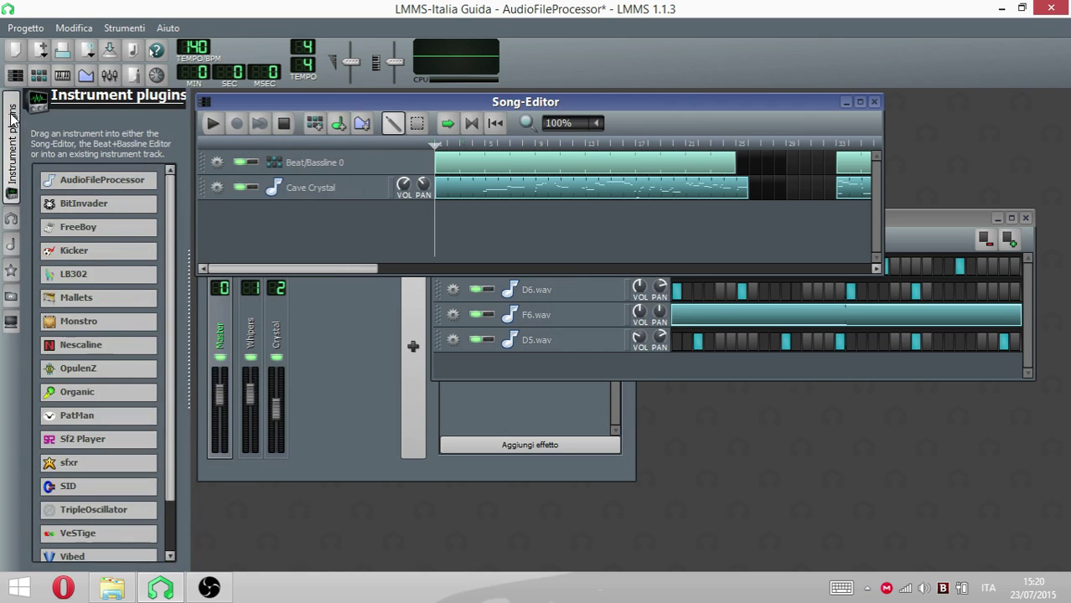
{"action": "mouse_move", "coordinate": [112, 202]}
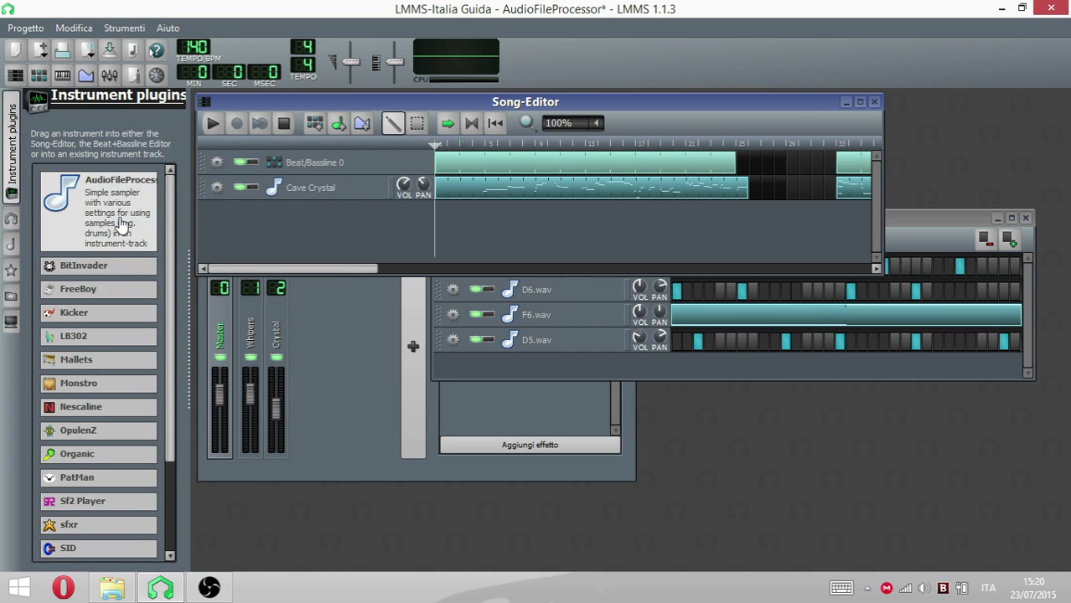
{"action": "left_click", "coordinate": [11, 105]}
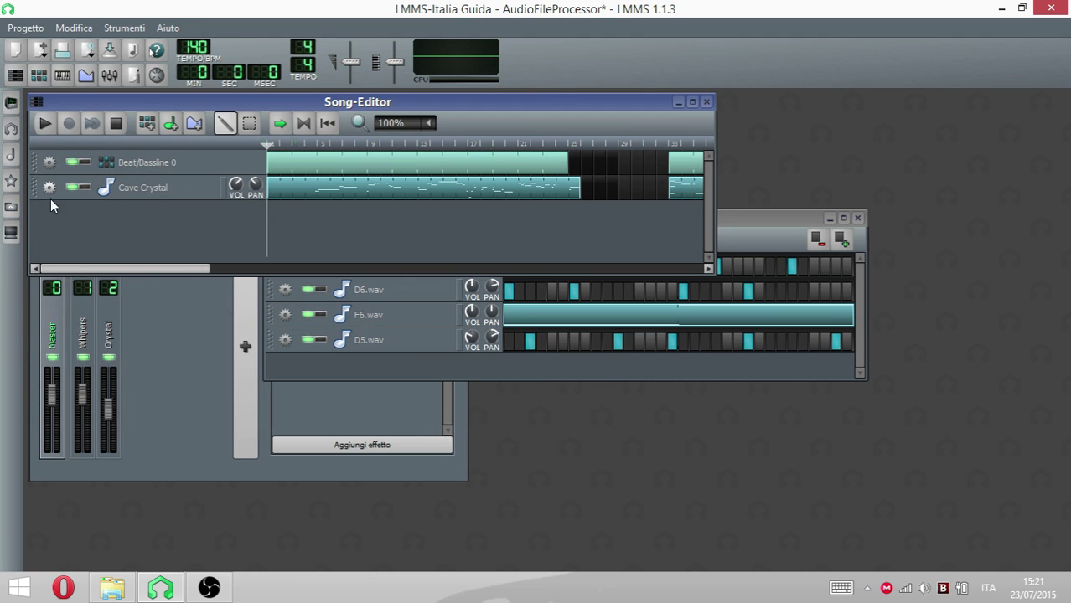
{"action": "left_click", "coordinate": [12, 105]}
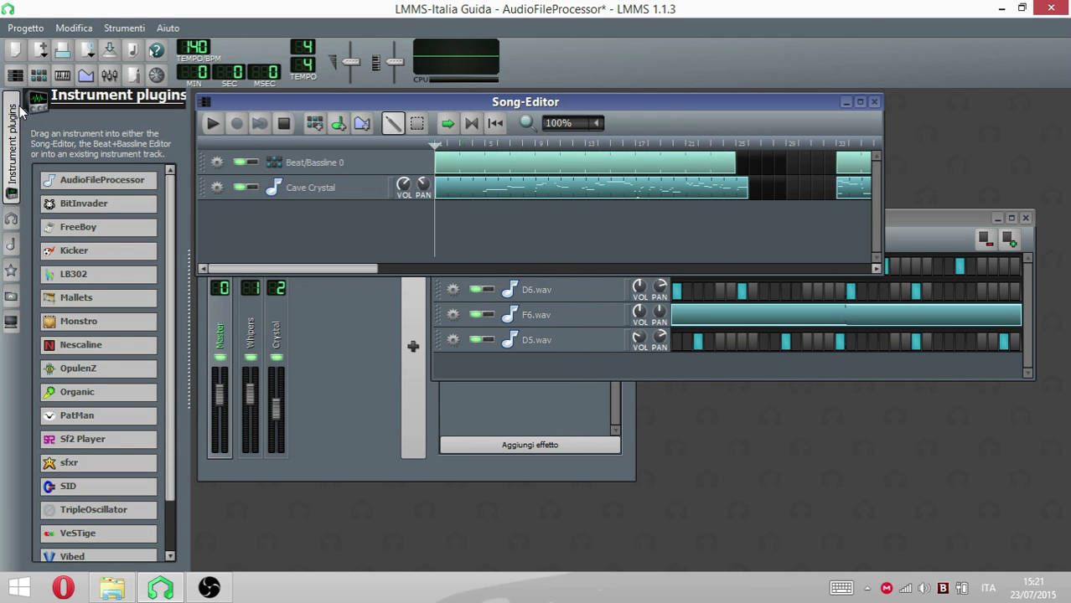
{"action": "mouse_move", "coordinate": [95, 192]}
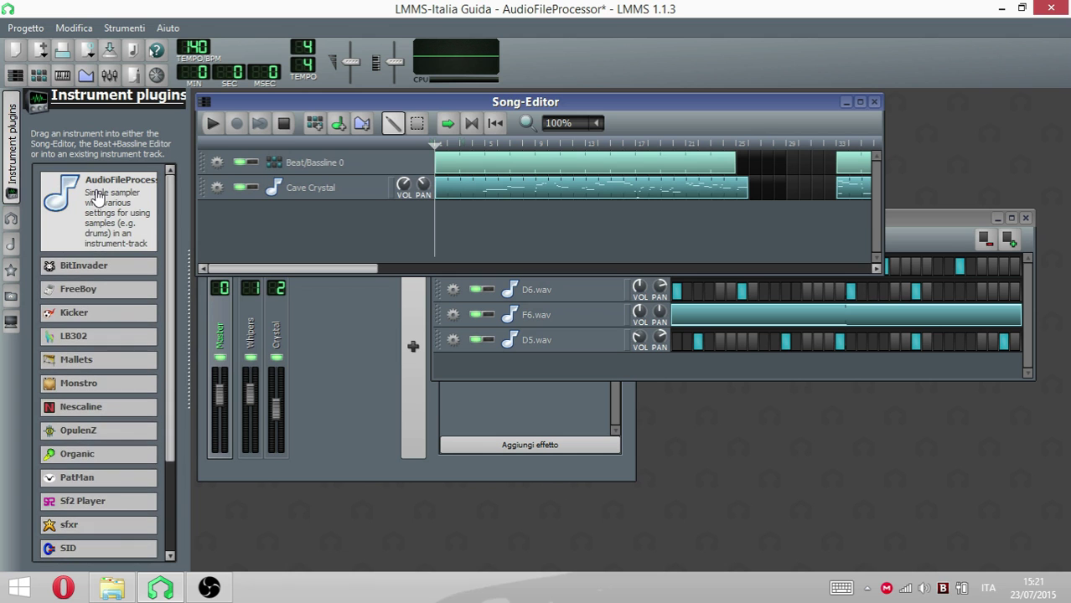
{"action": "left_click_drag", "start_coordinate": [96, 192], "coordinate": [515, 367]}
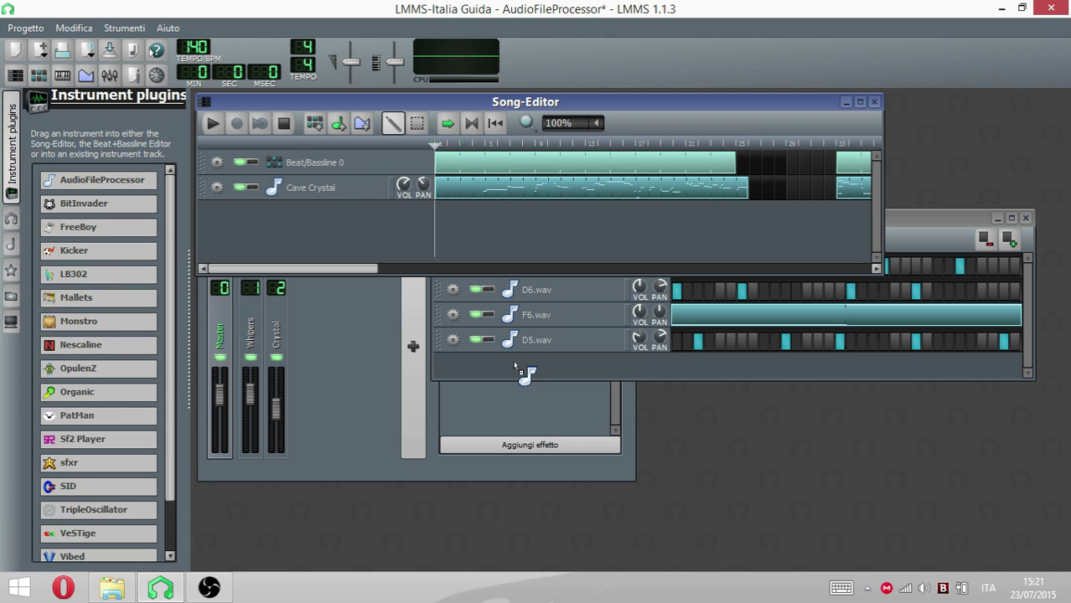
{"action": "left_click_drag", "start_coordinate": [515, 367], "coordinate": [334, 220]}
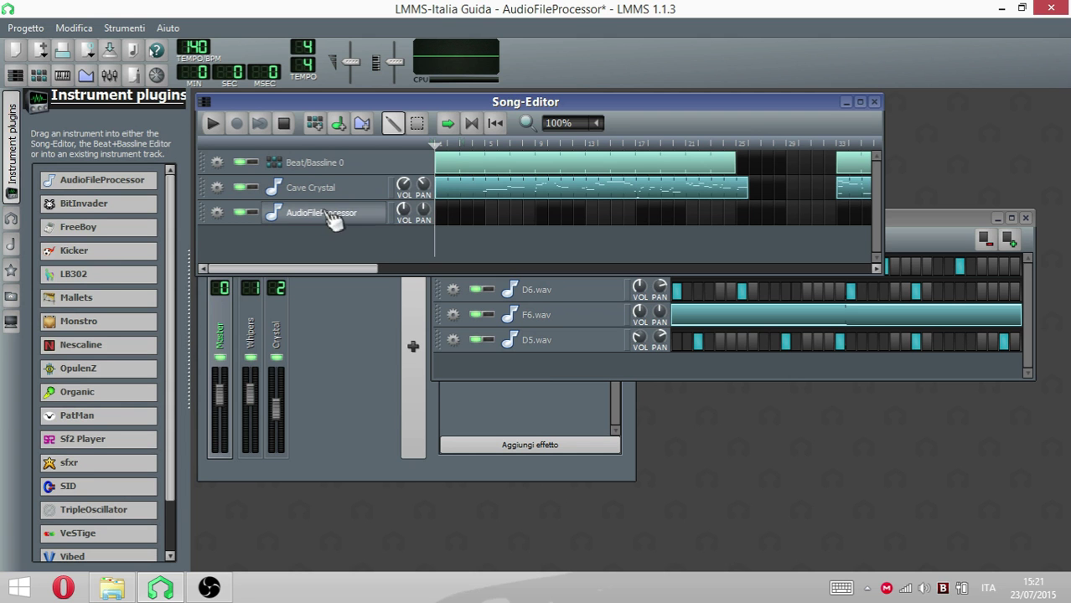
- Place the new AudioFileProcessor track's instrument window over the middle of the workspace, clear of the track names
{"action": "left_click_drag", "start_coordinate": [1068, 99], "coordinate": [621, 209]}
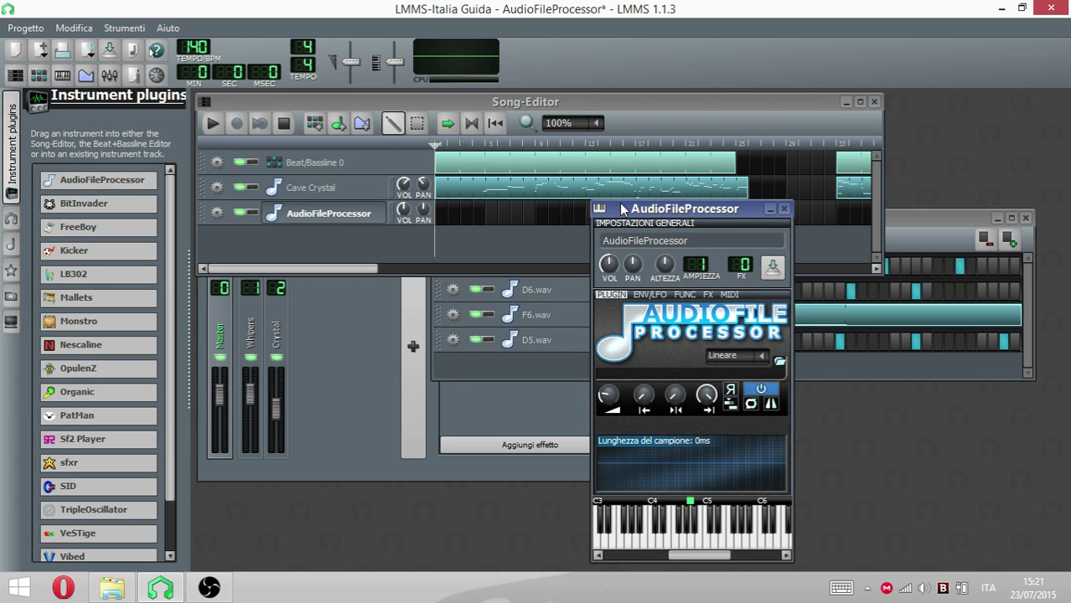
{"action": "left_click_drag", "start_coordinate": [665, 214], "coordinate": [561, 215]}
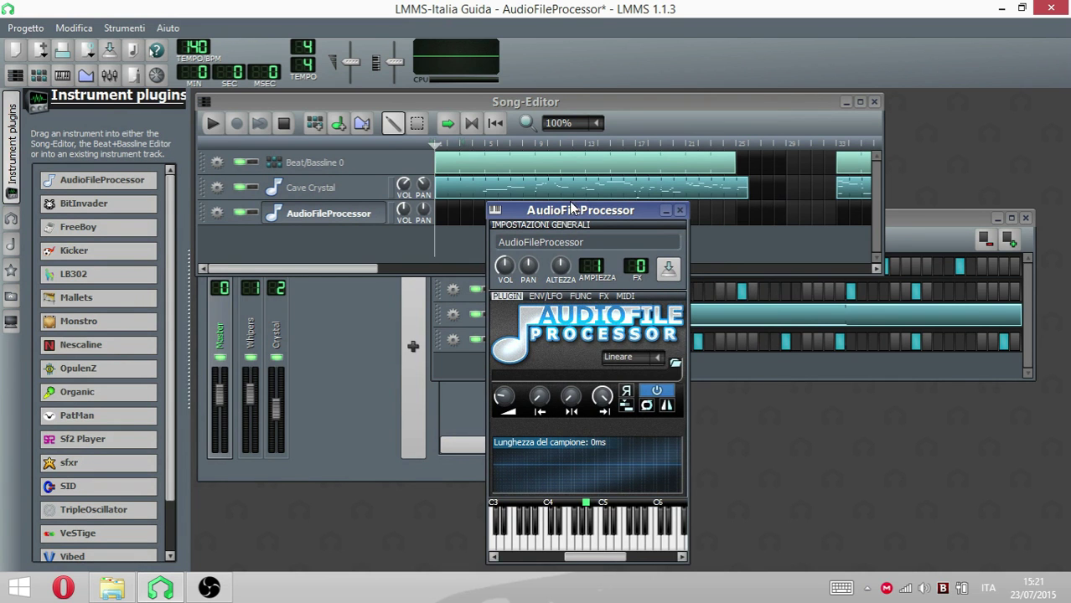
{"action": "left_click_drag", "start_coordinate": [573, 213], "coordinate": [549, 197]}
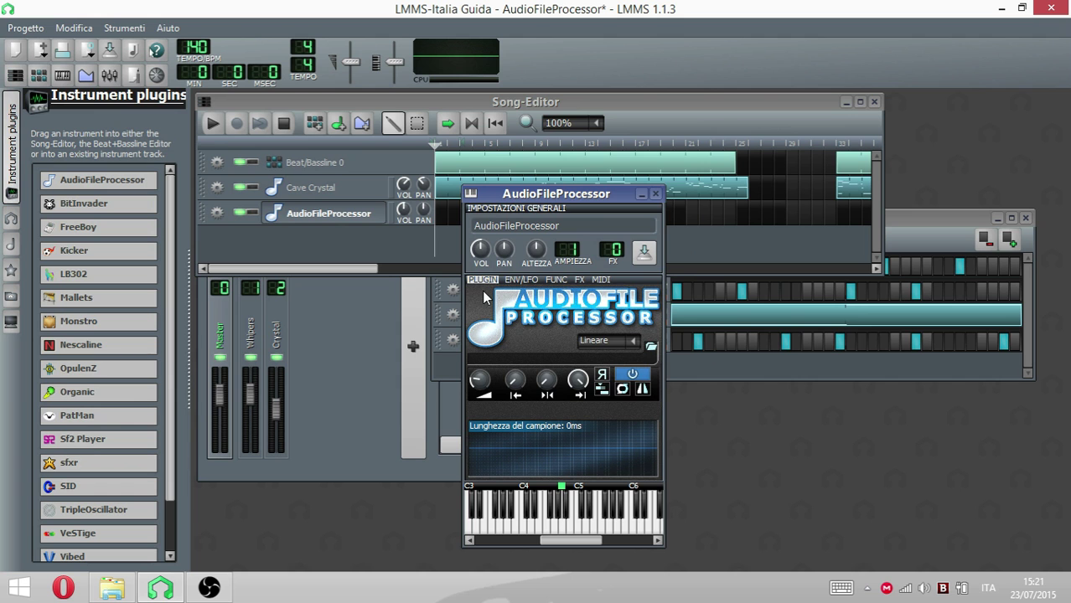
- Open the AudioFileProcessor's sample browser and look through the folders of the personal lmms samples directory
{"action": "left_click", "coordinate": [651, 348]}
{"action": "scroll", "coordinate": [527, 280], "scroll_direction": "up", "scroll_amount": 1}
{"action": "scroll", "coordinate": [526, 281], "scroll_direction": "down", "scroll_amount": 1}
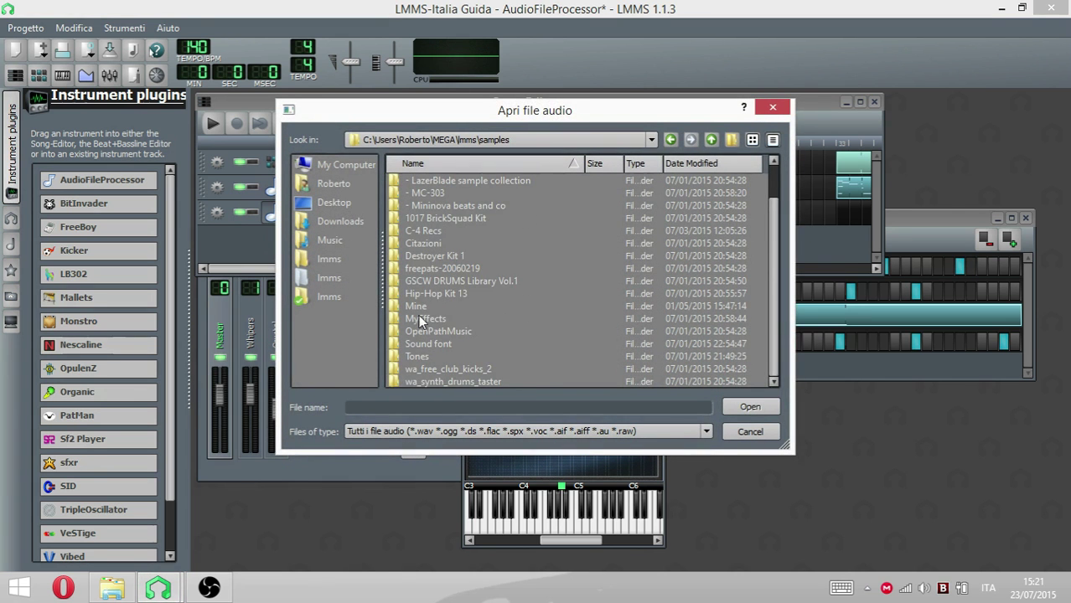
{"action": "scroll", "coordinate": [431, 307], "scroll_direction": "up", "scroll_amount": 1}
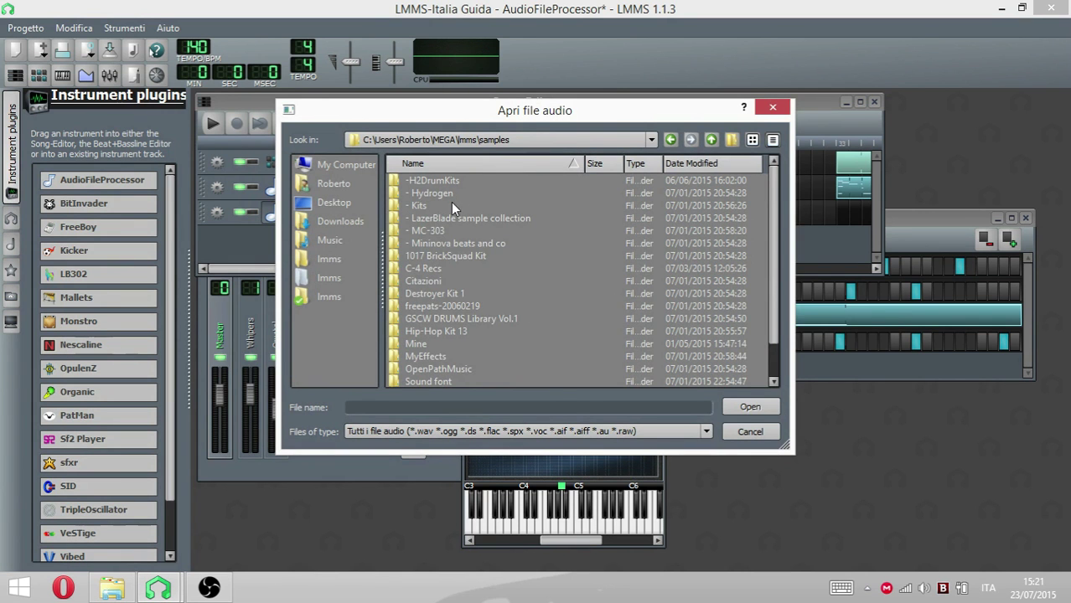
{"action": "scroll", "coordinate": [443, 280], "scroll_direction": "down", "scroll_amount": 1}
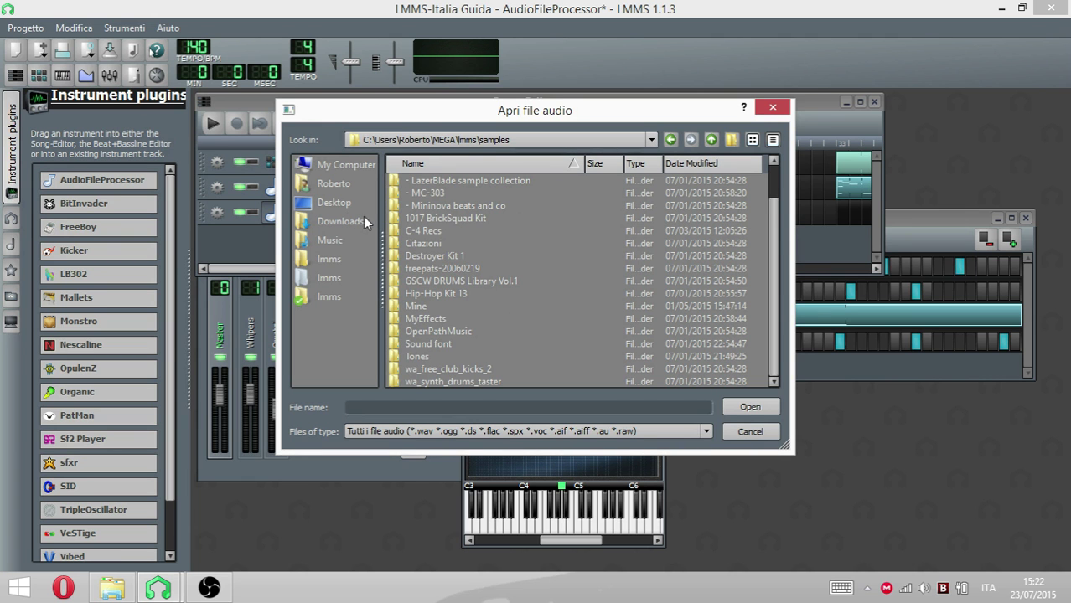
- Browse to the folder C:\Program Files\LMMS in the audio file dialog
{"action": "left_click", "coordinate": [331, 168]}
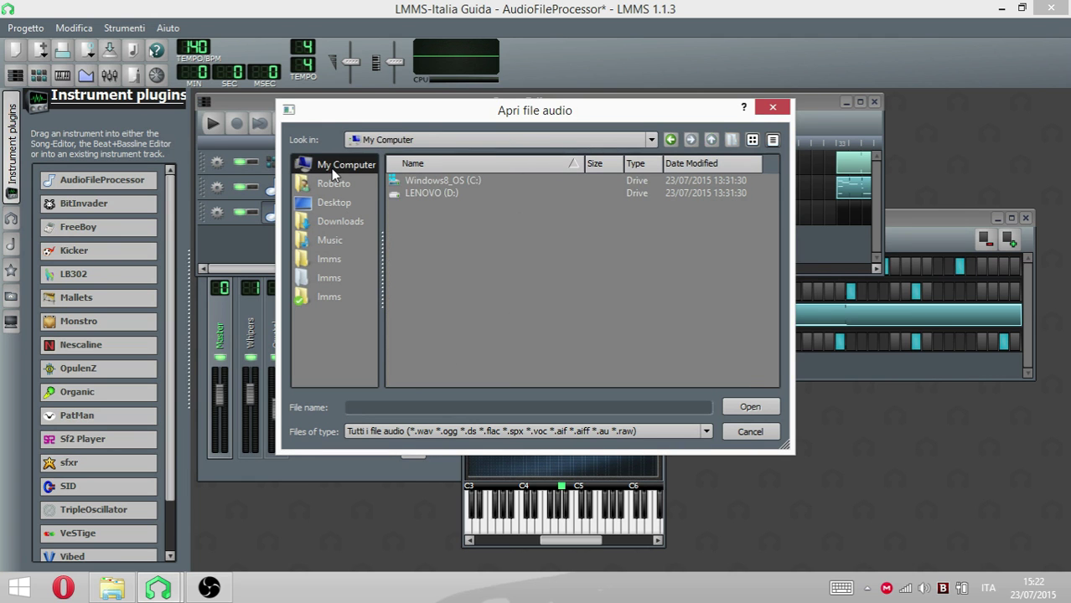
{"action": "left_click", "coordinate": [434, 184]}
{"action": "double_click", "coordinate": [433, 185]}
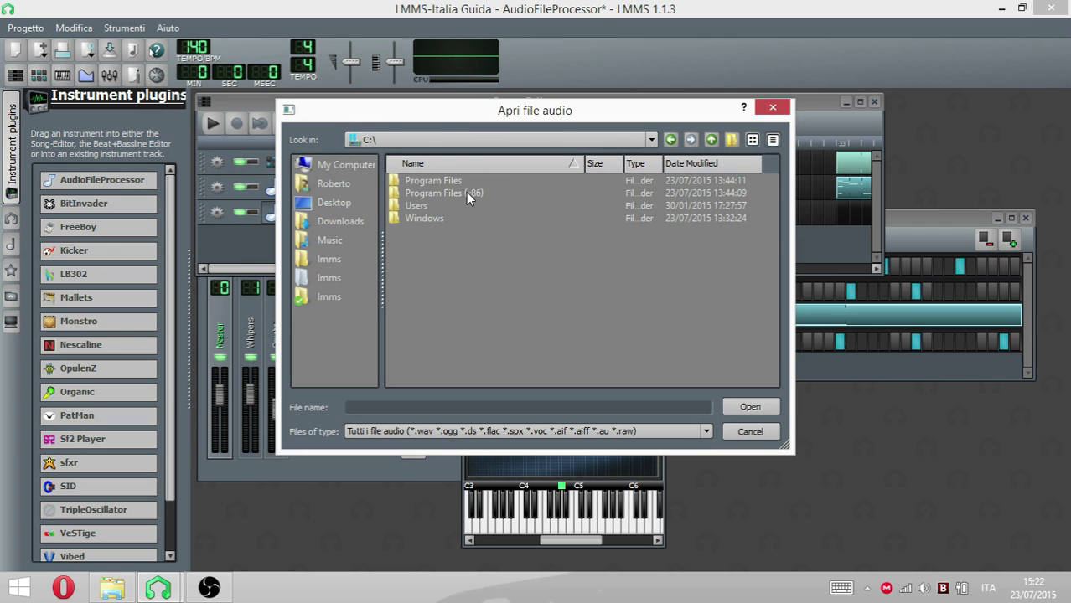
{"action": "double_click", "coordinate": [443, 182]}
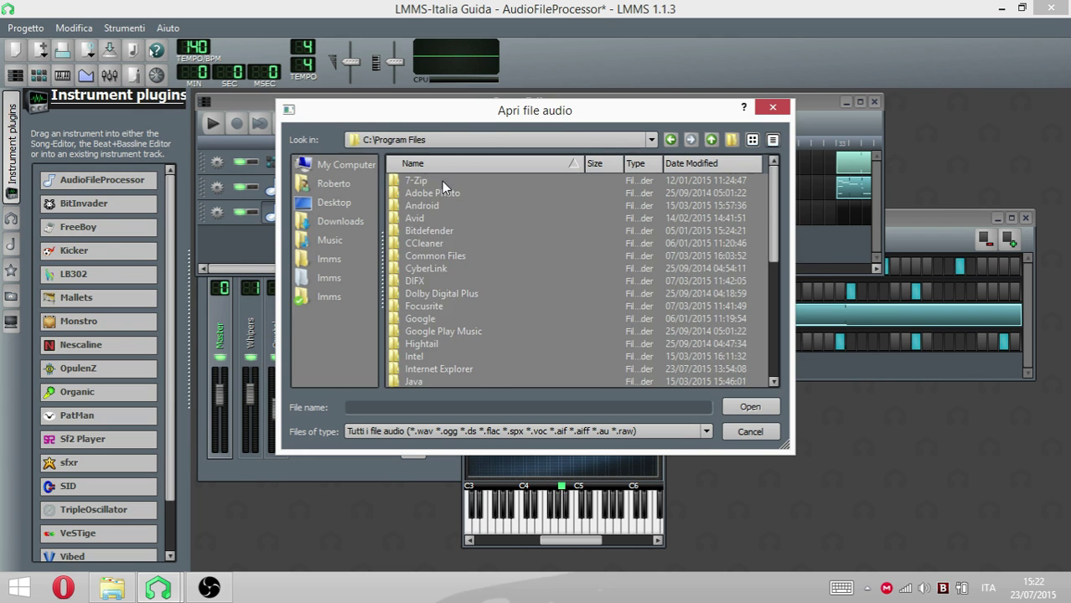
{"action": "scroll", "coordinate": [444, 285], "scroll_direction": "down", "scroll_amount": 5}
{"action": "scroll", "coordinate": [446, 300], "scroll_direction": "up", "scroll_amount": 2}
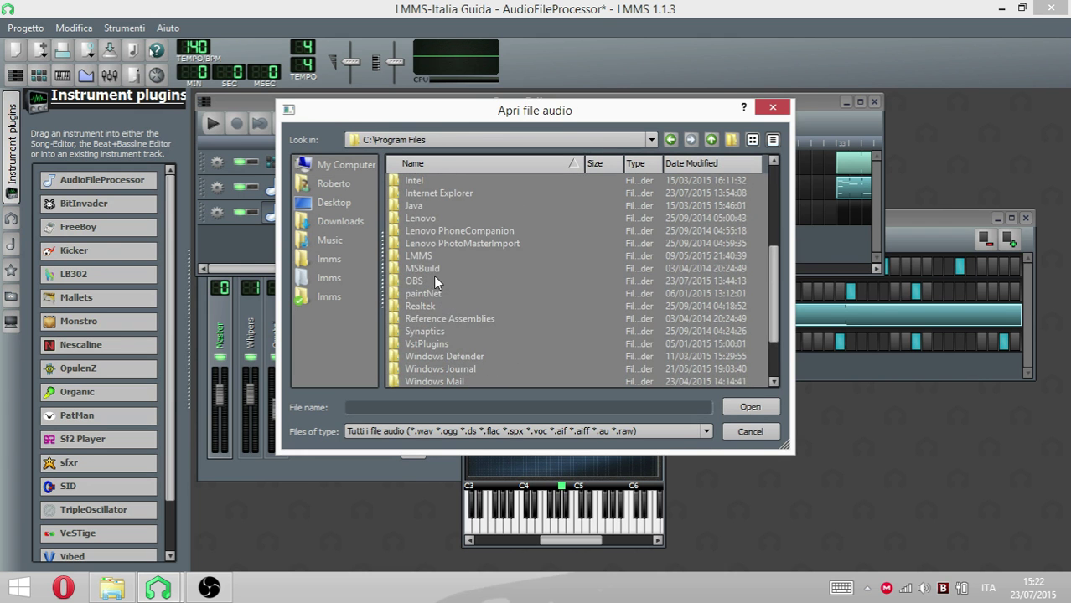
{"action": "scroll", "coordinate": [440, 302], "scroll_direction": "up", "scroll_amount": 2}
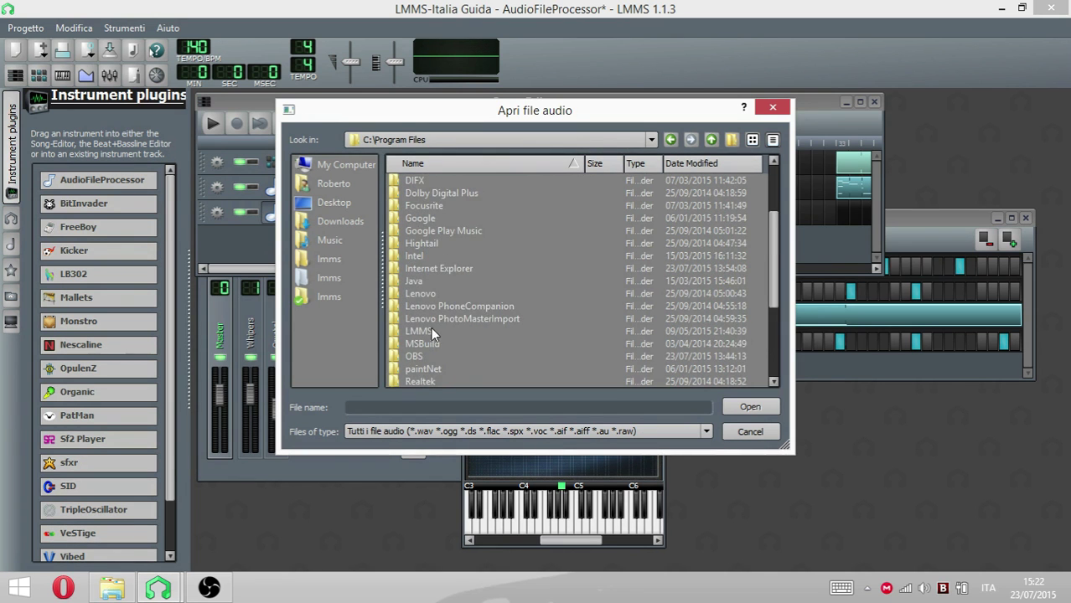
{"action": "double_click", "coordinate": [426, 332]}
- Load chorus01.ogg from the data\samples\stringsnpads folder into the AudioFileProcessor
{"action": "left_click", "coordinate": [414, 183]}
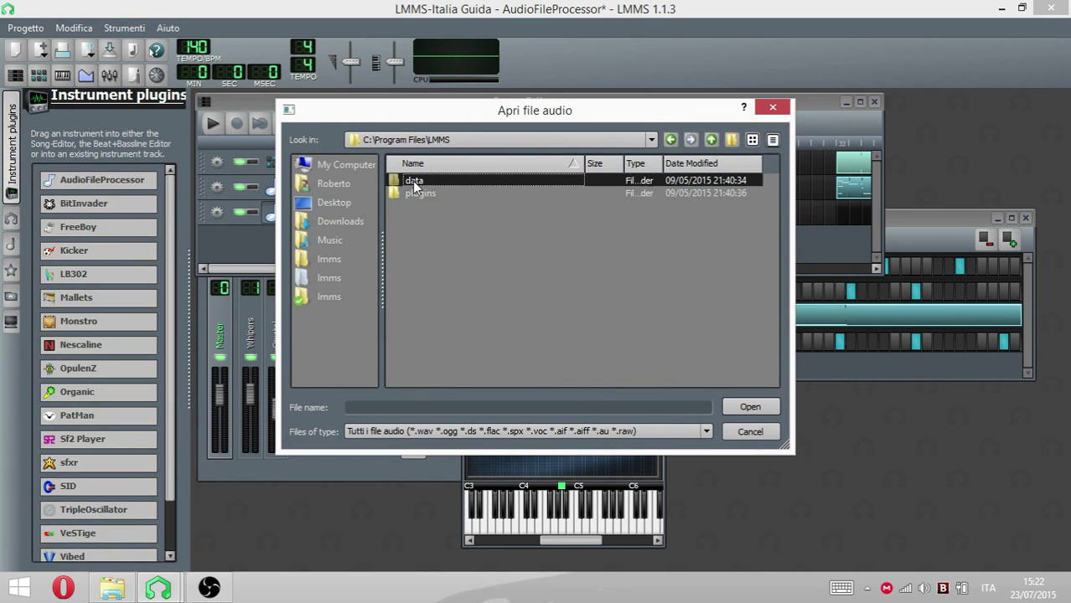
{"action": "double_click", "coordinate": [427, 183]}
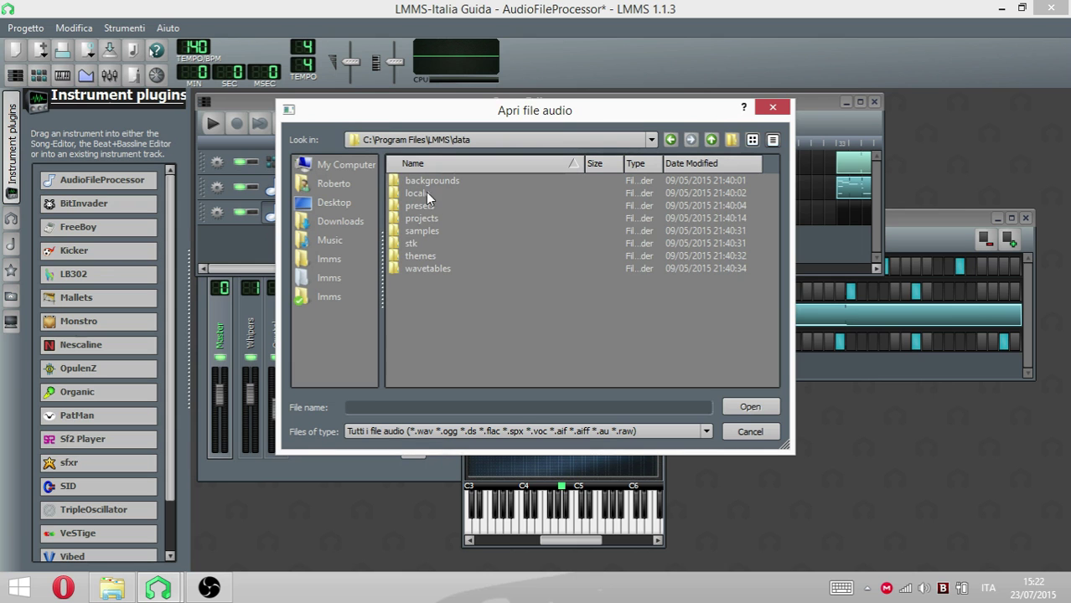
{"action": "left_click", "coordinate": [428, 230]}
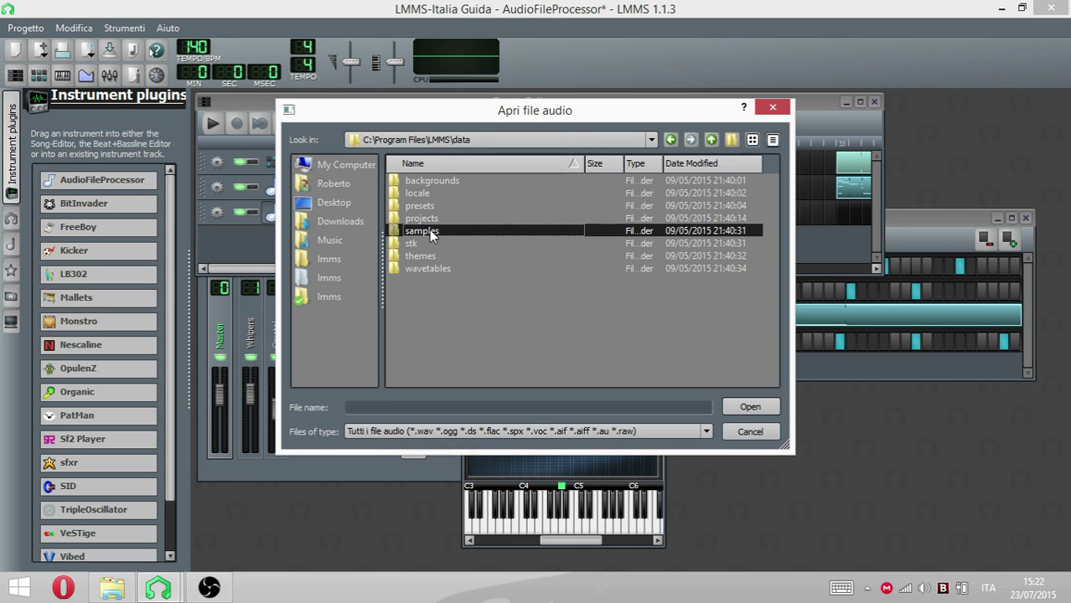
{"action": "double_click", "coordinate": [429, 231]}
{"action": "left_click", "coordinate": [450, 307]}
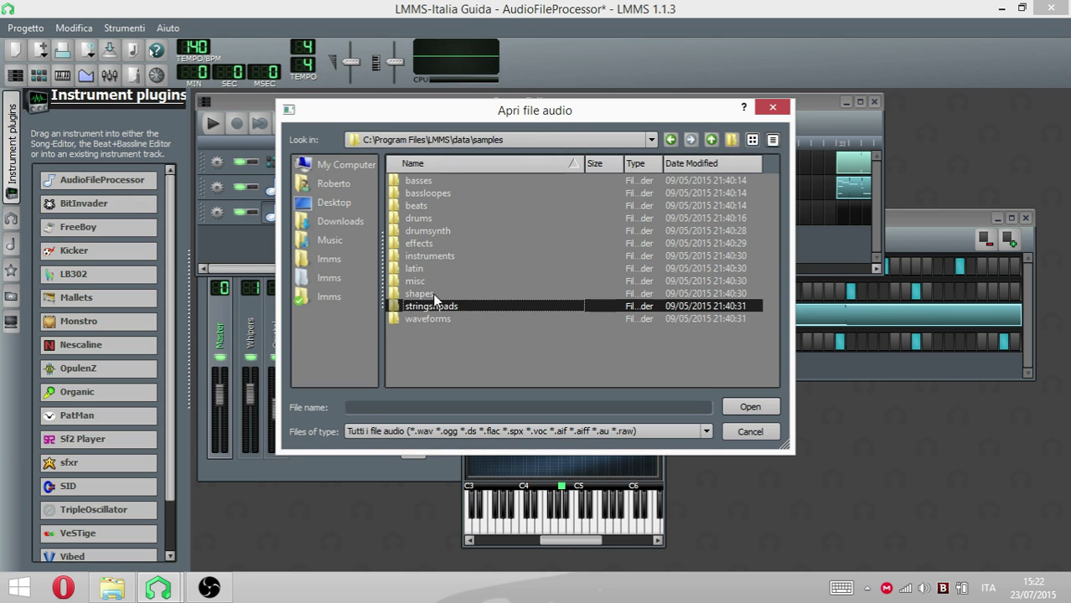
{"action": "double_click", "coordinate": [447, 308]}
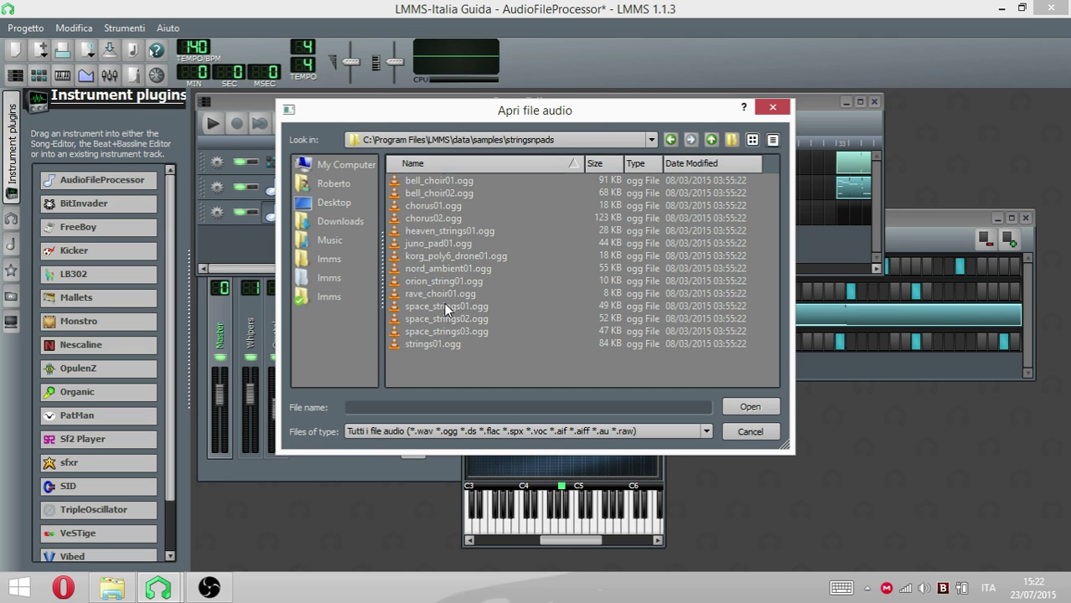
{"action": "left_click", "coordinate": [442, 206]}
{"action": "left_click", "coordinate": [748, 407]}
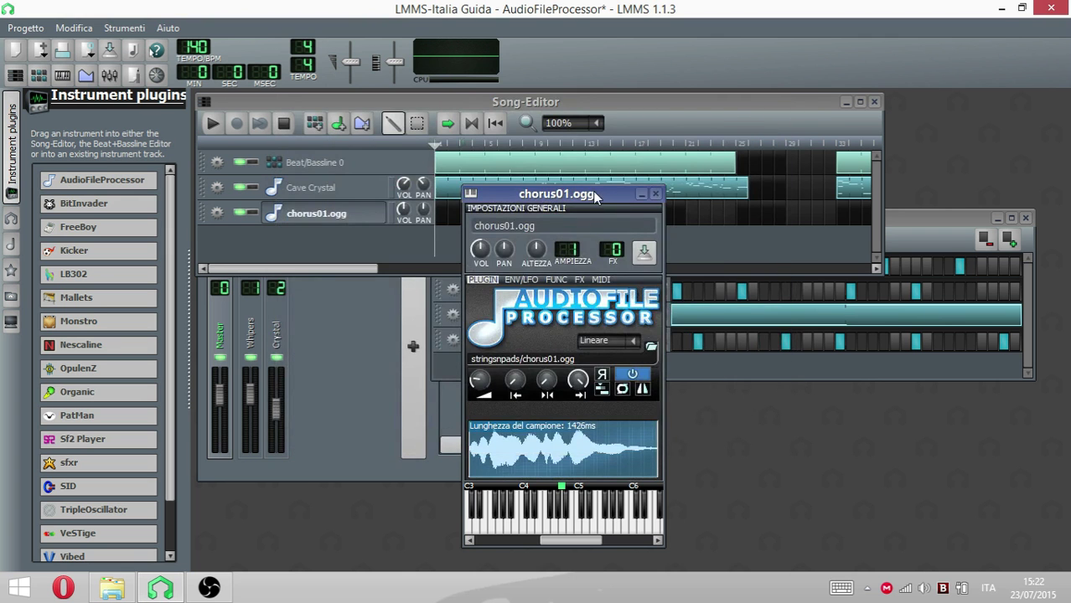
- Move the chorus01.ogg window slightly up, play test notes and adjust the sample's amplification
{"action": "left_click_drag", "start_coordinate": [596, 191], "coordinate": [598, 176]}
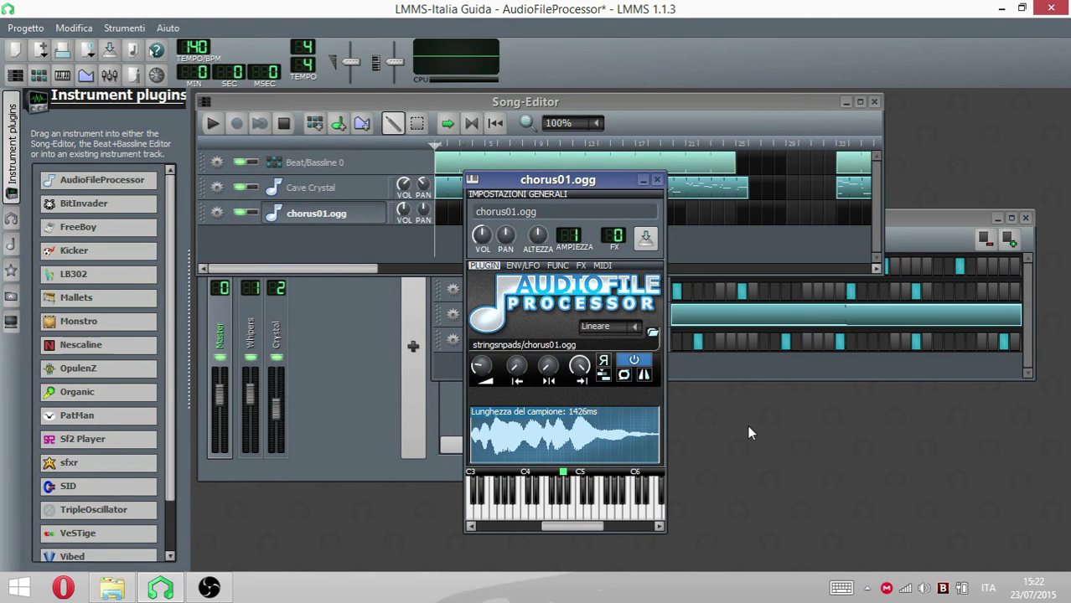
{"action": "key", "text": "w"}
{"action": "key", "text": "w"}
{"action": "left_click", "coordinate": [484, 370]}
{"action": "left_click_drag", "start_coordinate": [484, 370], "coordinate": [803, 392]}
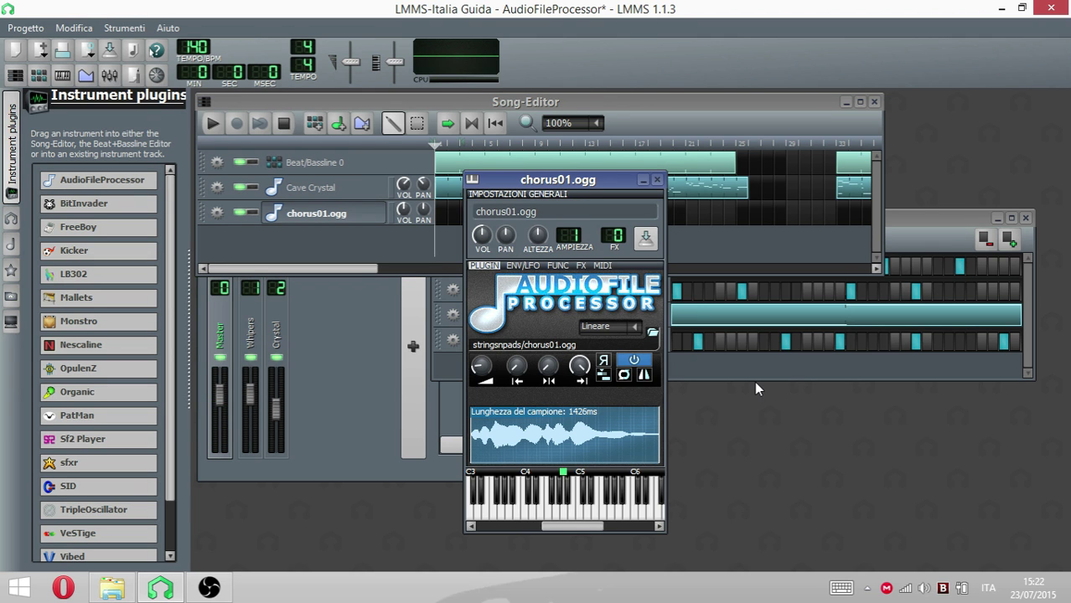
- Shift the chorus01.ogg window slightly and audition the sample by playing several low notes
{"action": "left_click_drag", "start_coordinate": [590, 184], "coordinate": [606, 173]}
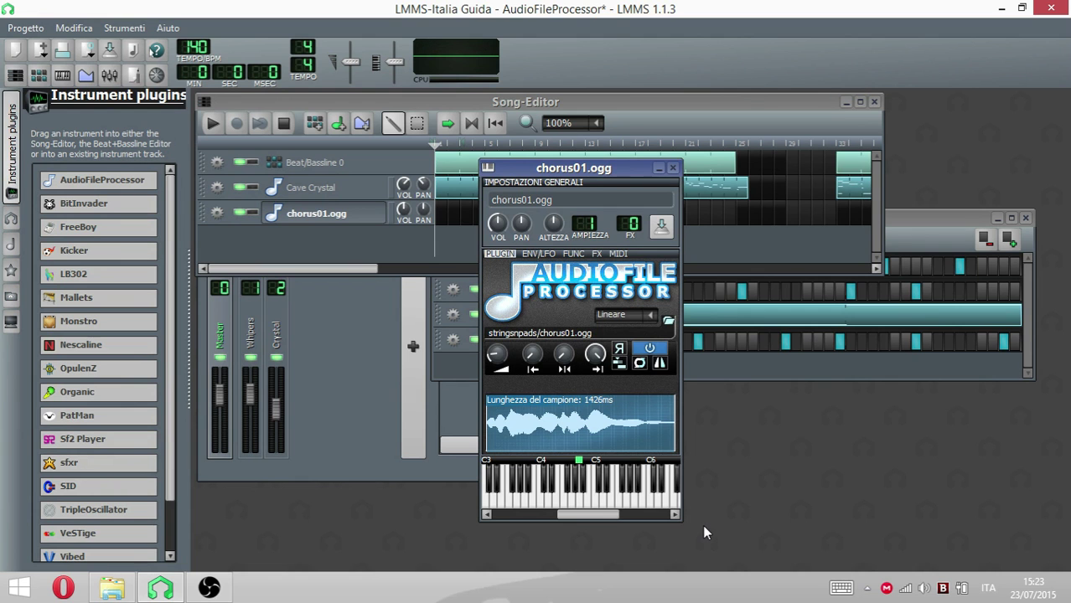
{"action": "key", "text": "z"}
{"action": "key", "text": "z"}
{"action": "key", "text": "n"}
{"action": "key", "text": "z"}
- Set the sample's start point near its middle, leaving about 678 ms, and its loopback point at about three quarters of the waveform
{"action": "left_click", "coordinate": [531, 354]}
{"action": "left_click", "coordinate": [566, 363]}
{"action": "left_click_drag", "start_coordinate": [532, 356], "coordinate": [533, 283]}
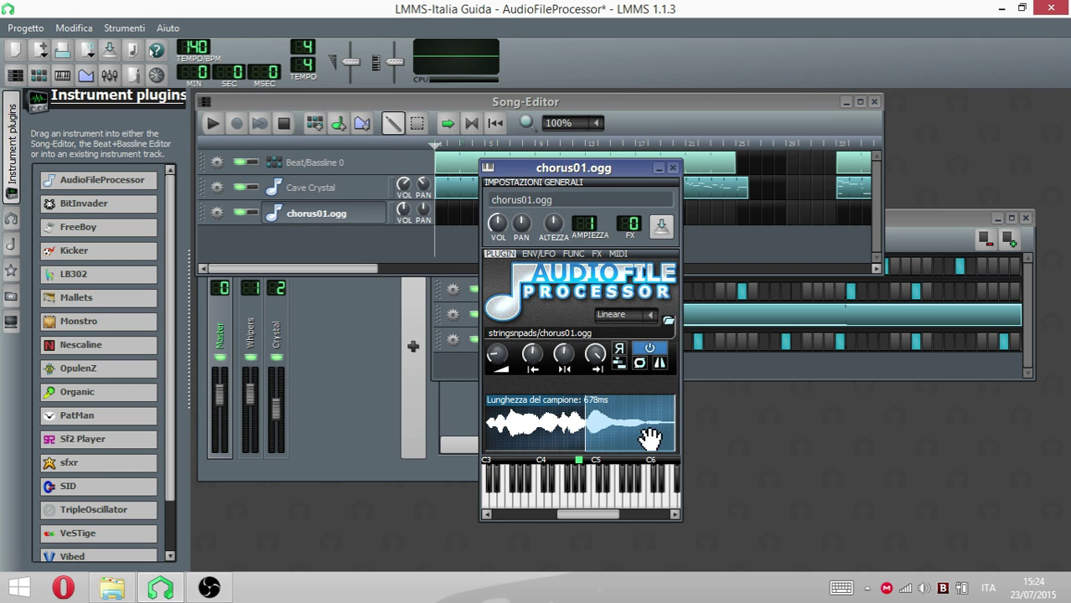
{"action": "left_click_drag", "start_coordinate": [565, 359], "coordinate": [564, 334]}
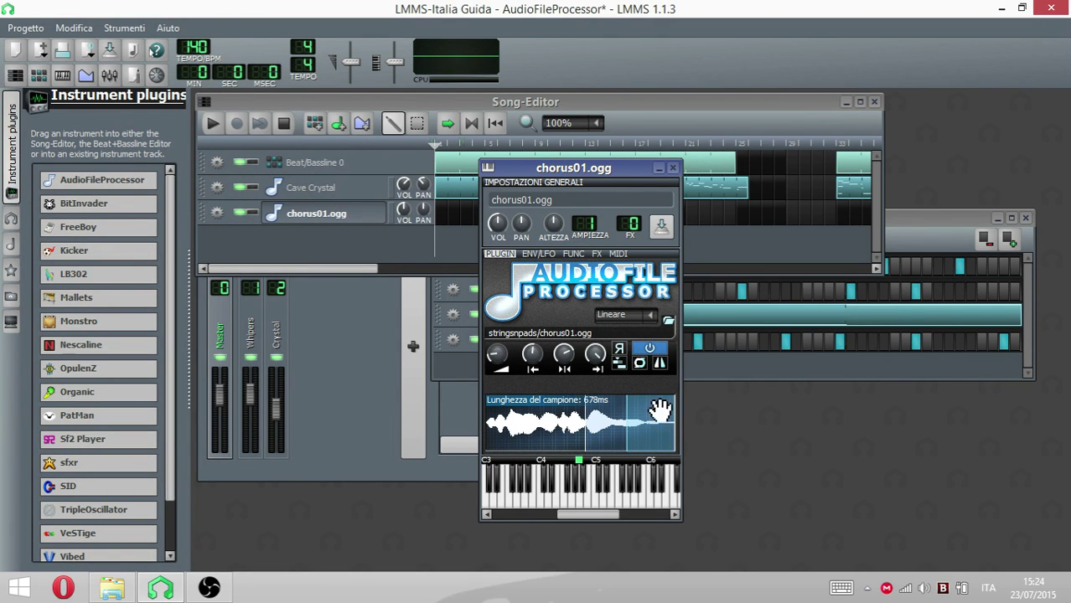
- Try the sample's normal loop mode, switch it to ping-pong looping and play a test note
{"action": "left_click", "coordinate": [640, 364]}
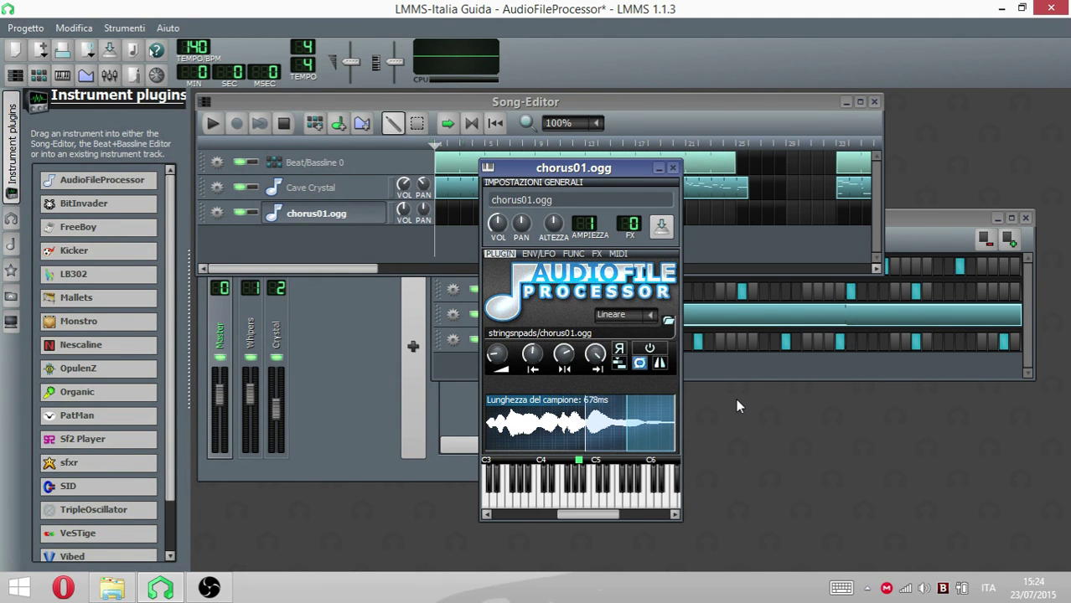
{"action": "left_click", "coordinate": [660, 363]}
{"action": "key", "text": "x"}
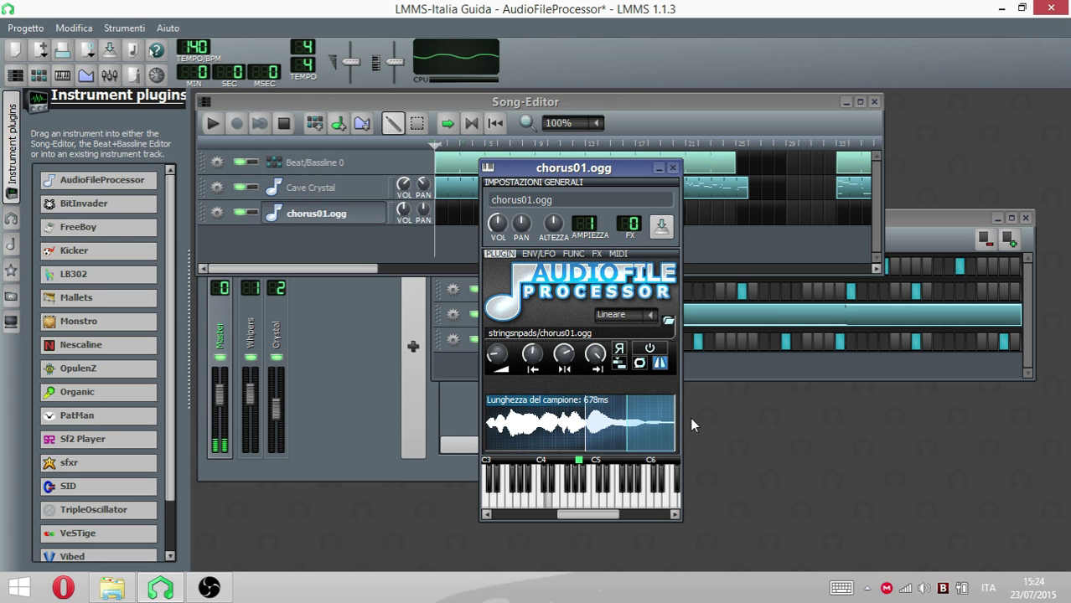
- Move the sample's end point inward until about 374 ms remains, playing test notes at the different lengths in ping-pong mode
{"action": "key", "text": "n"}
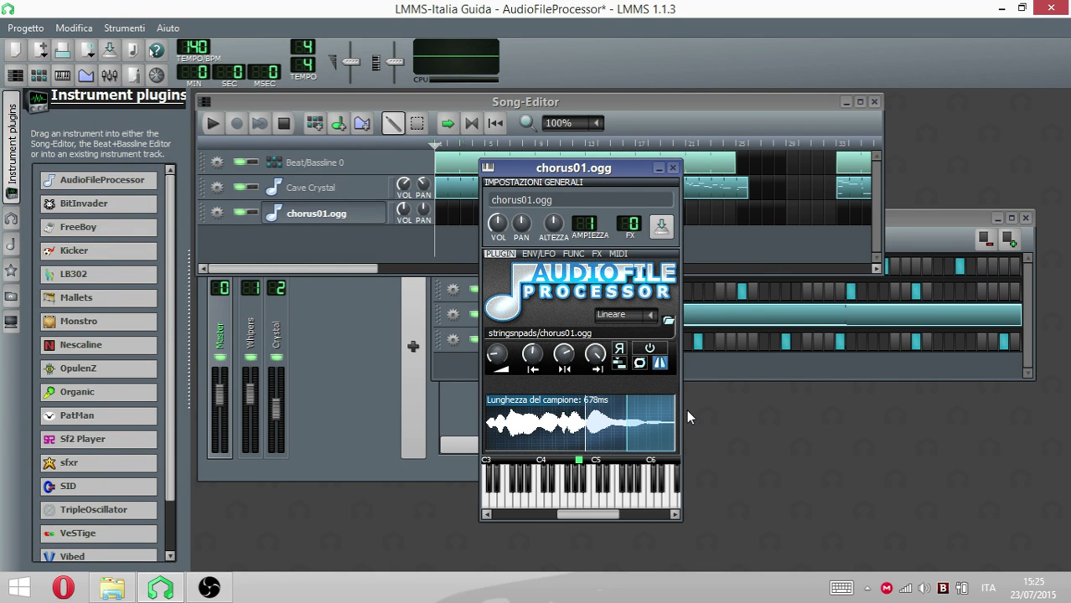
{"action": "left_click_drag", "start_coordinate": [595, 354], "coordinate": [594, 378]}
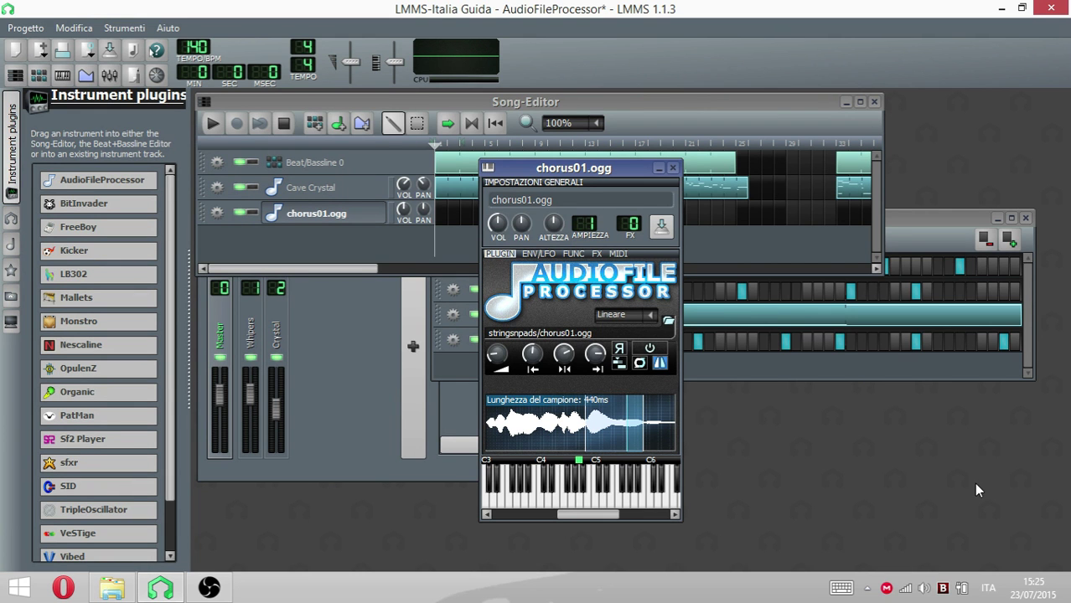
{"action": "key", "text": "w"}
{"action": "left_click_drag", "start_coordinate": [595, 353], "coordinate": [595, 365]}
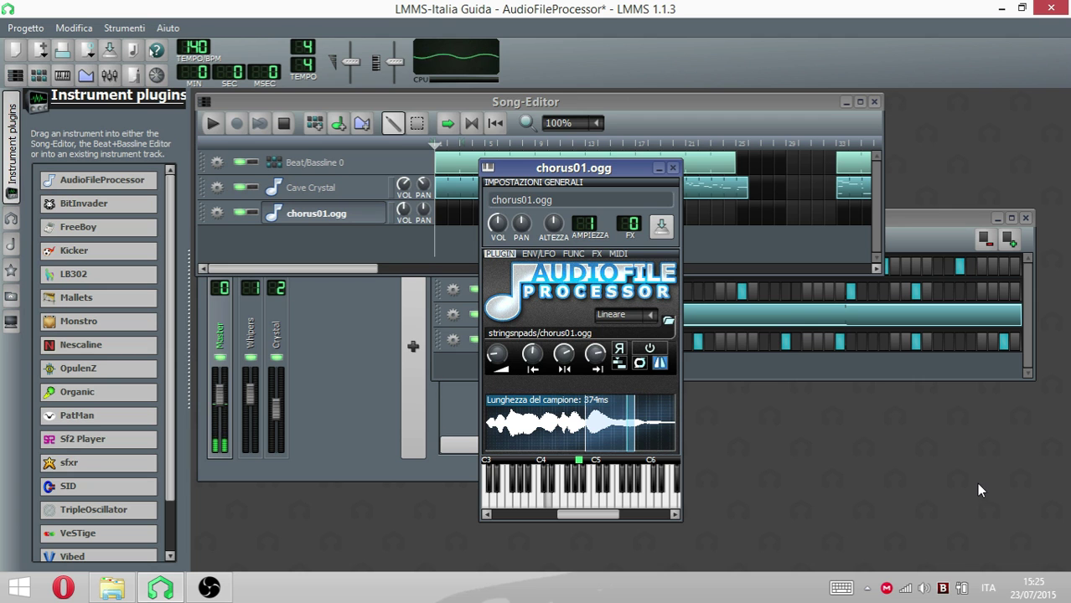
{"action": "key", "text": "w"}
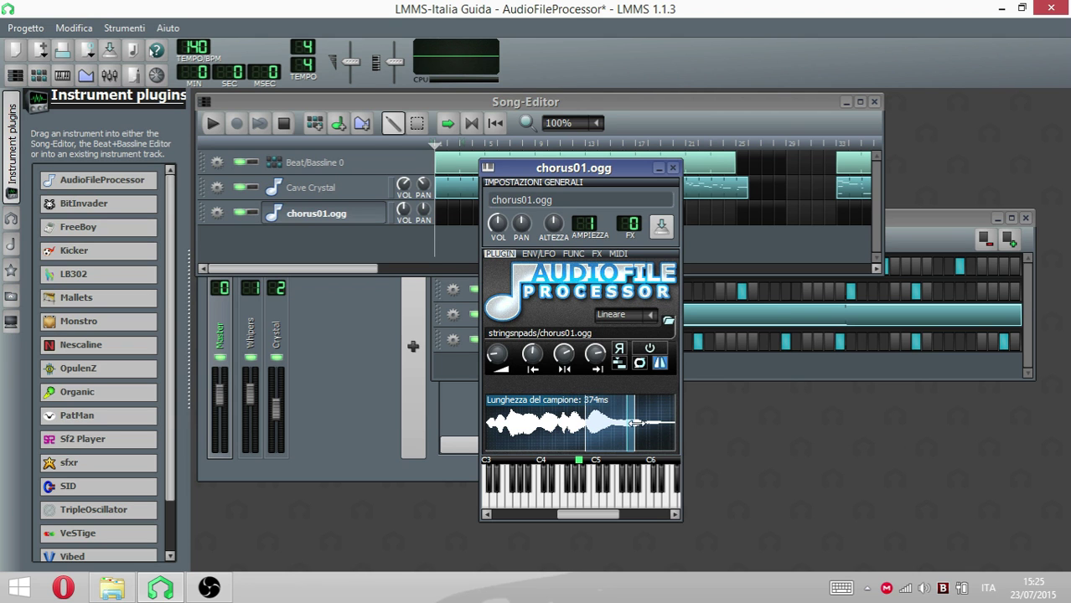
- Reset the chorus01.ogg start, end and loopback points to cover the whole sample and switch to normal looping
{"action": "left_click_drag", "start_coordinate": [634, 423], "coordinate": [677, 423]}
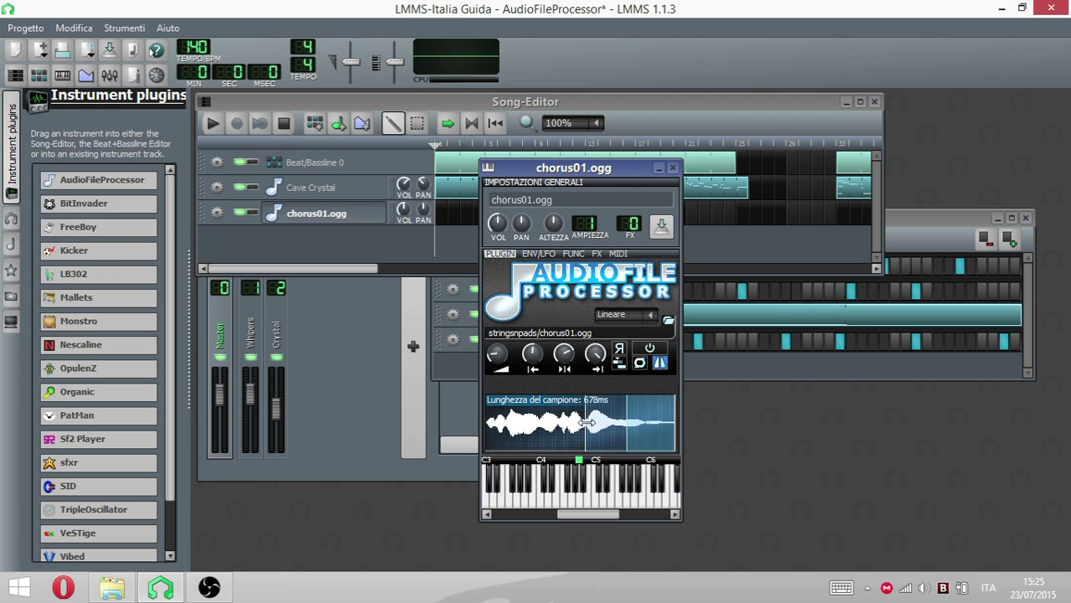
{"action": "left_click_drag", "start_coordinate": [587, 423], "coordinate": [459, 423]}
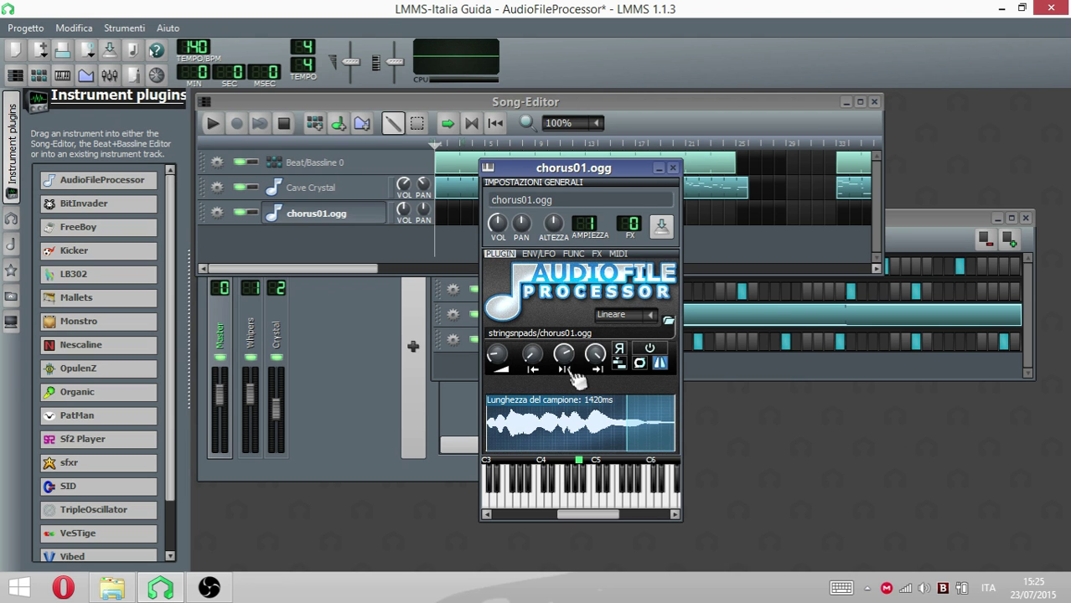
{"action": "left_click", "coordinate": [639, 363]}
{"action": "left_click_drag", "start_coordinate": [590, 367], "coordinate": [591, 336]}
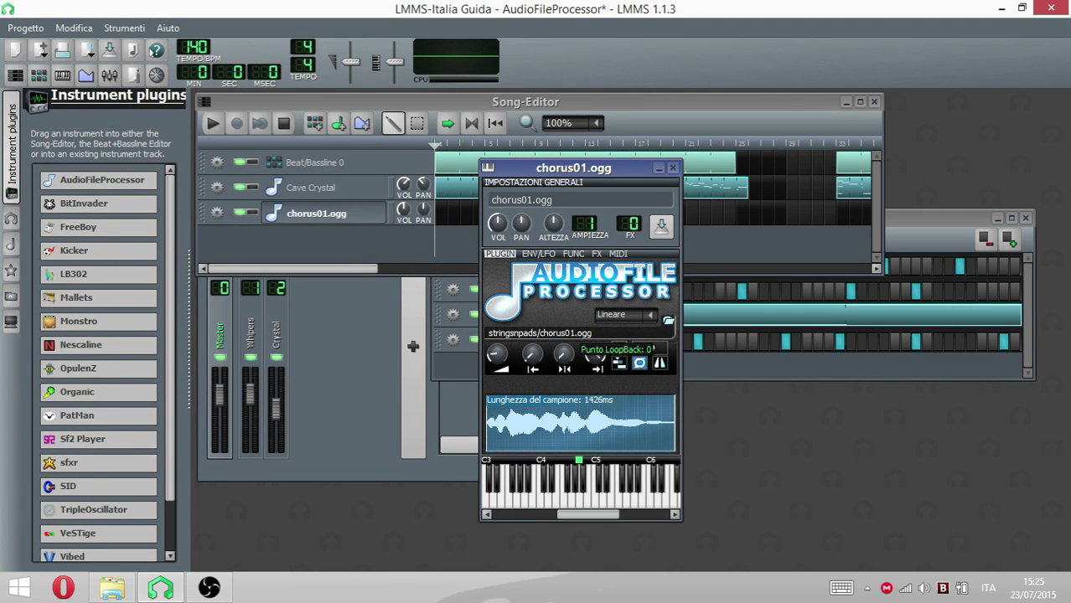
{"action": "left_click", "coordinate": [641, 364]}
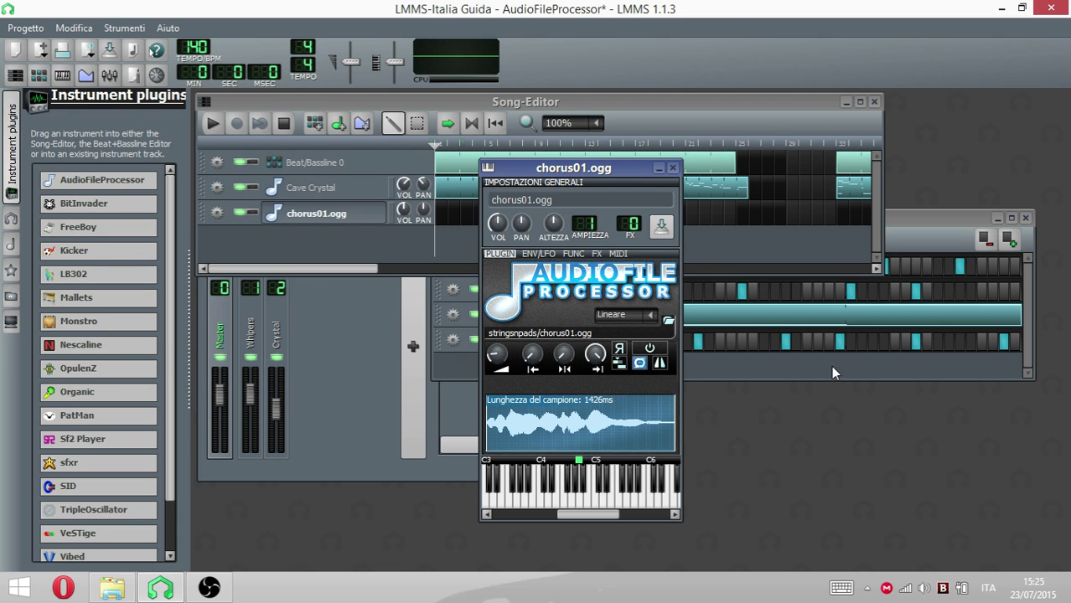
- Audition a high note on the full sample in normal loop mode and again in ping-pong mode
{"action": "left_click", "coordinate": [634, 503]}
{"action": "left_click", "coordinate": [636, 502]}
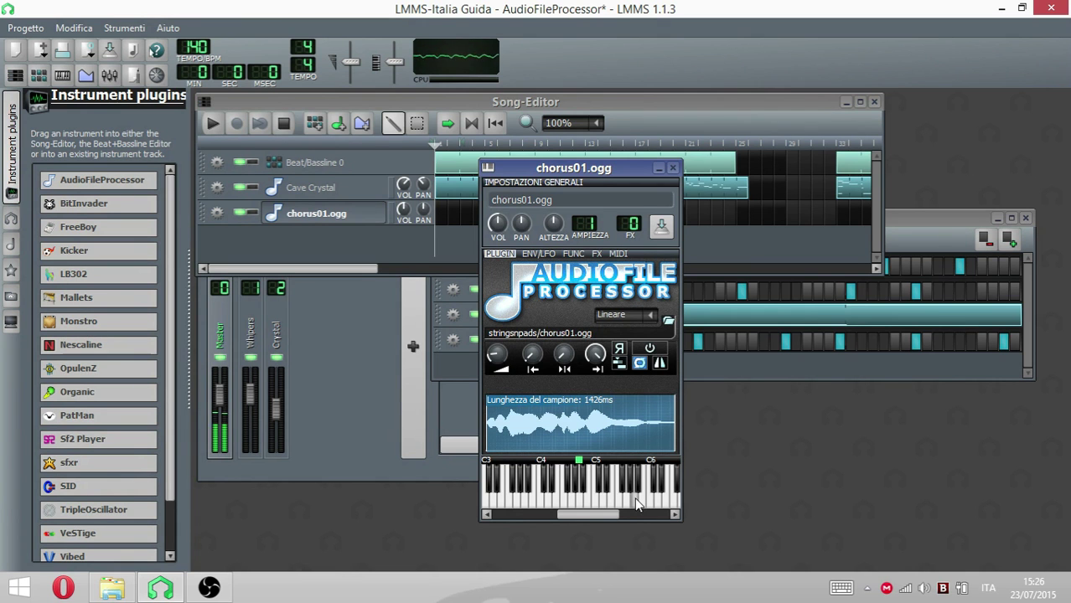
{"action": "left_click", "coordinate": [659, 363]}
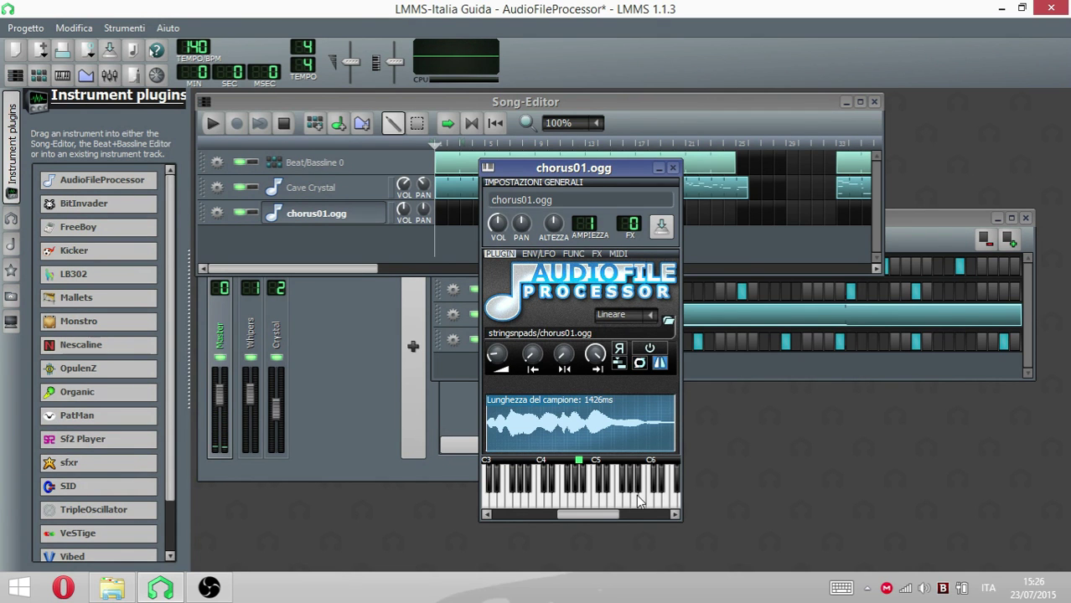
{"action": "left_click", "coordinate": [637, 500]}
- Set the sample's end point to leave about 261 ms and play a test note with normal looping
{"action": "double_click", "coordinate": [594, 355]}
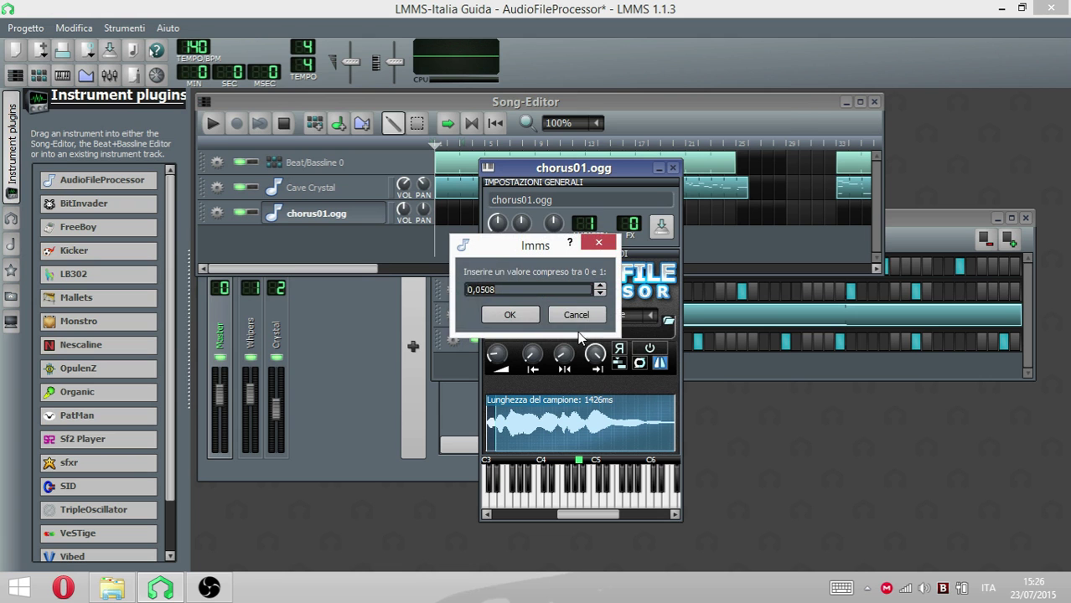
{"action": "left_click", "coordinate": [576, 314]}
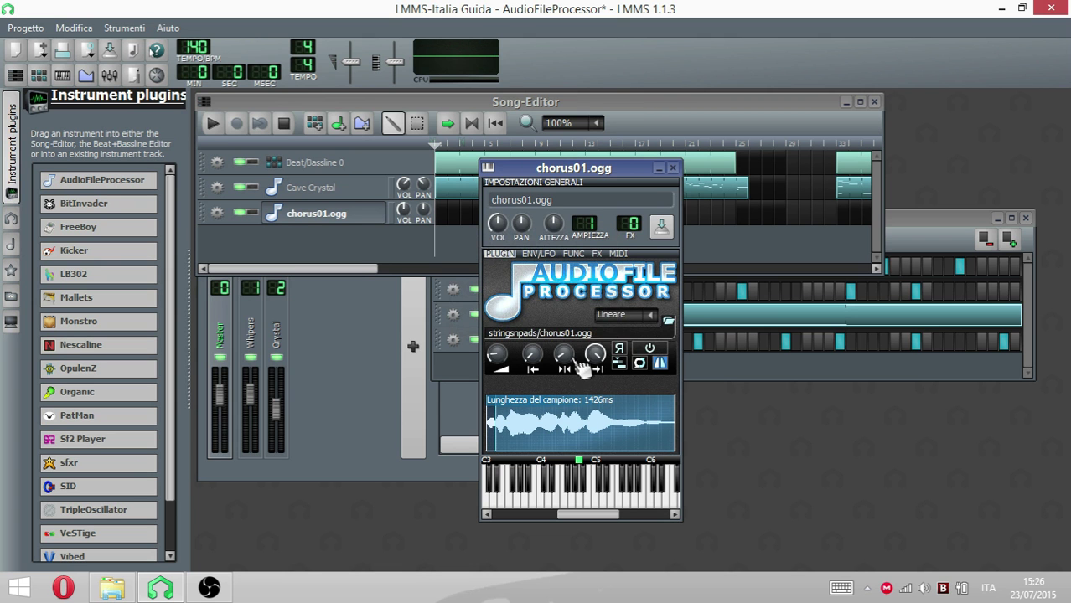
{"action": "mouse_move", "coordinate": [563, 356]}
{"action": "left_mouse_down"}
{"action": "mouse_move", "coordinate": [564, 368]}
{"action": "mouse_move", "coordinate": [594, 359]}
{"action": "mouse_move", "coordinate": [594, 388]}
{"action": "left_mouse_up"}
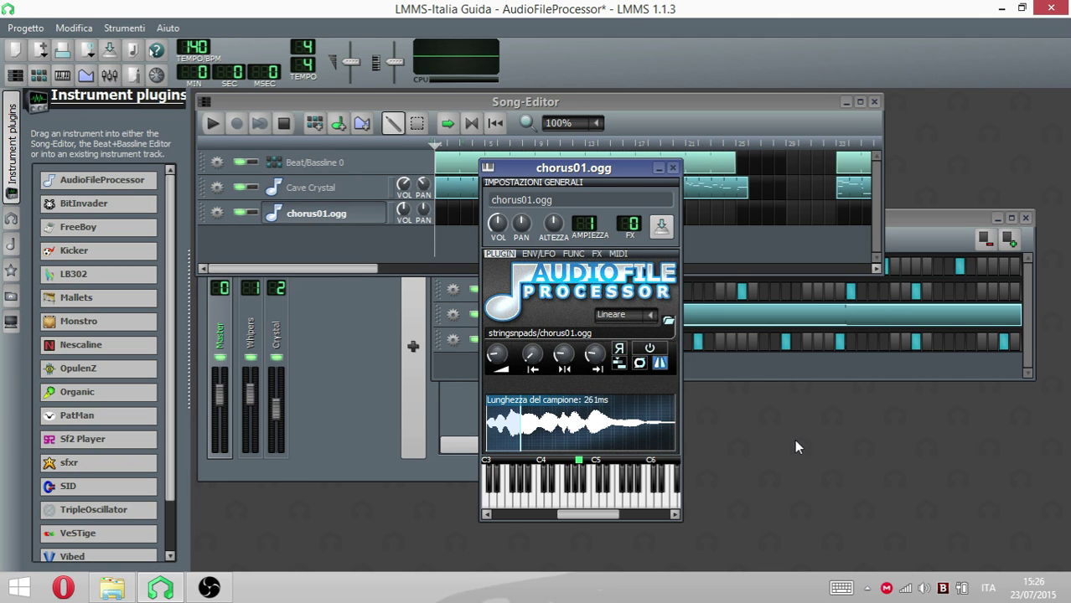
{"action": "left_click", "coordinate": [640, 363]}
{"action": "key", "text": "z"}
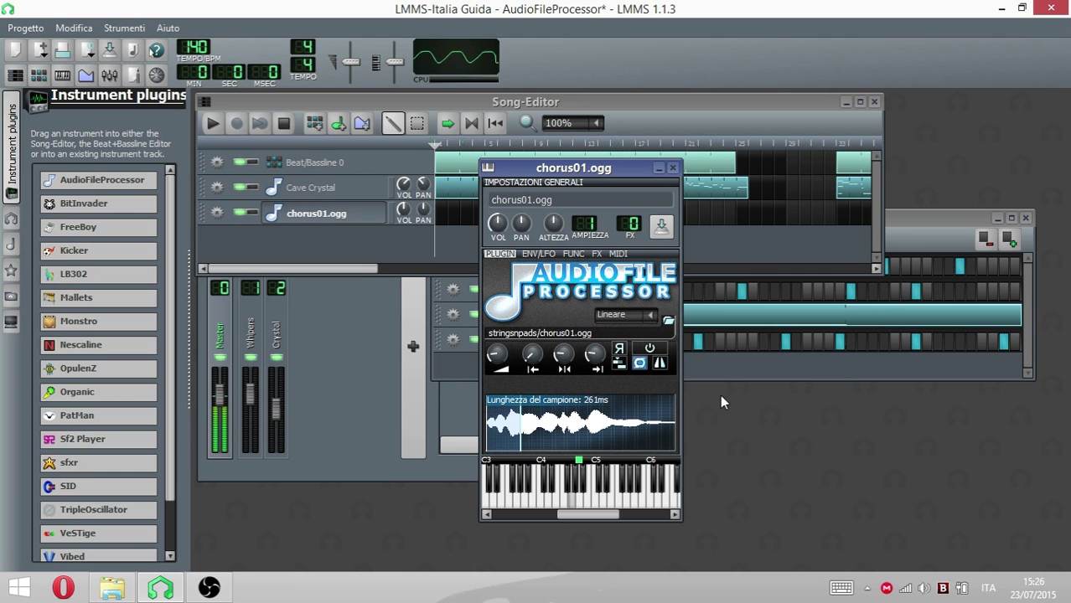
- Move the loopback point back to the sample's beginning and shorten the sample to about 16 ms
{"action": "left_click_drag", "start_coordinate": [577, 363], "coordinate": [597, 360]}
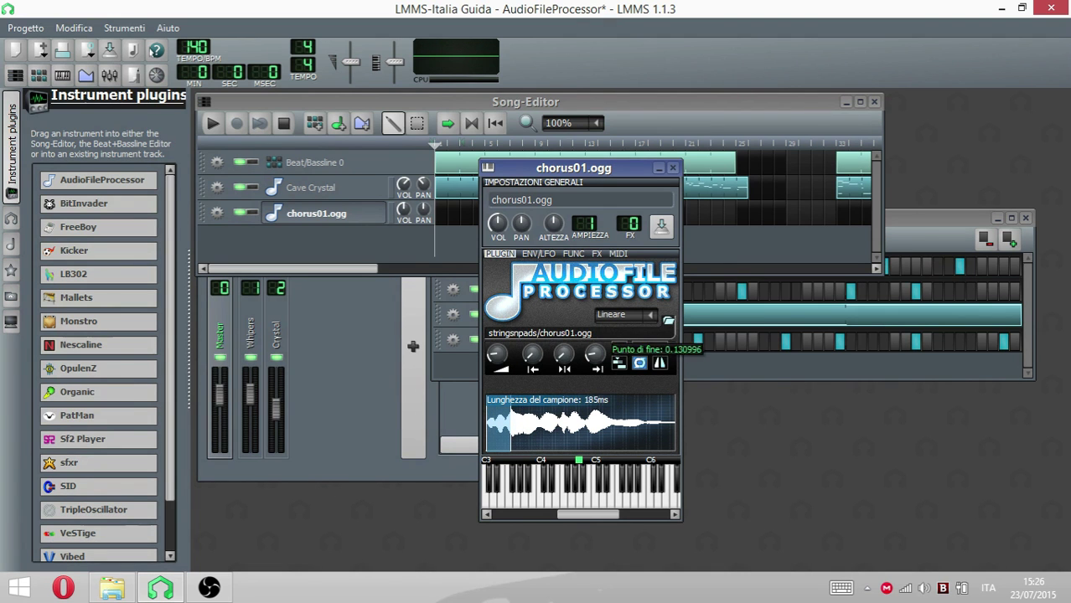
{"action": "double_click", "coordinate": [595, 355]}
{"action": "left_click", "coordinate": [577, 315]}
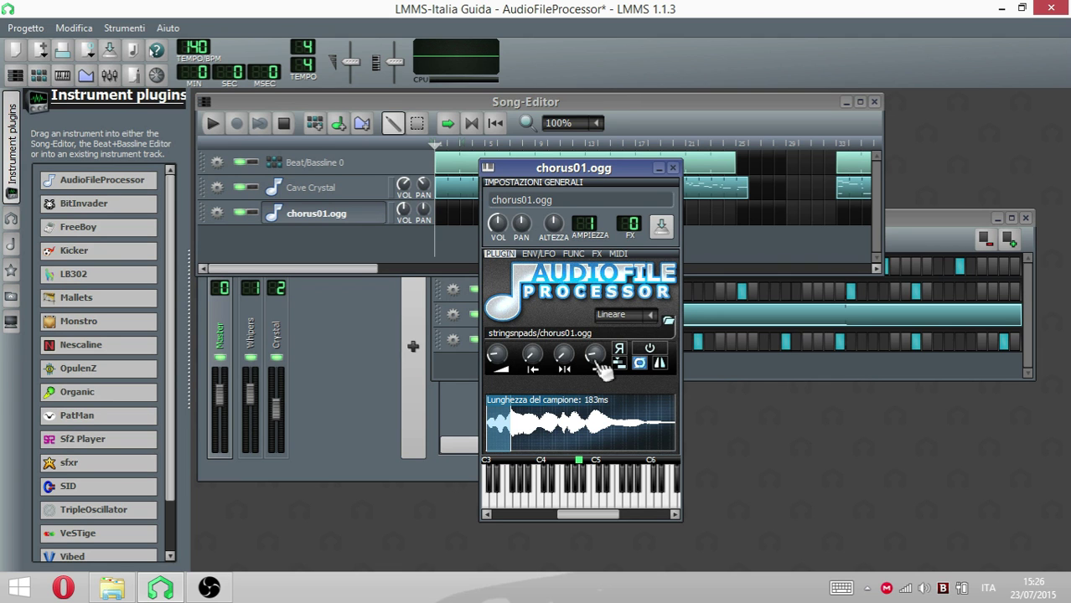
{"action": "left_click_drag", "start_coordinate": [602, 368], "coordinate": [601, 397]}
{"action": "left_click_drag", "start_coordinate": [533, 355], "coordinate": [594, 369]}
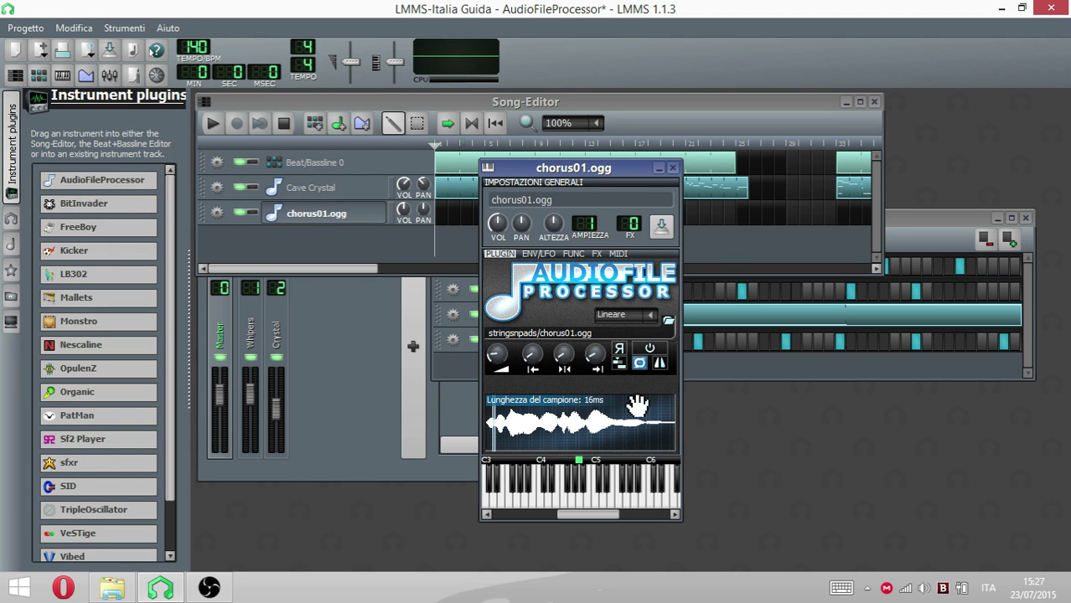
- Try sample lengths of about 28, 51 and 8 ms, and restore the end point to the full 1426 ms
{"action": "left_click_drag", "start_coordinate": [603, 369], "coordinate": [603, 360]}
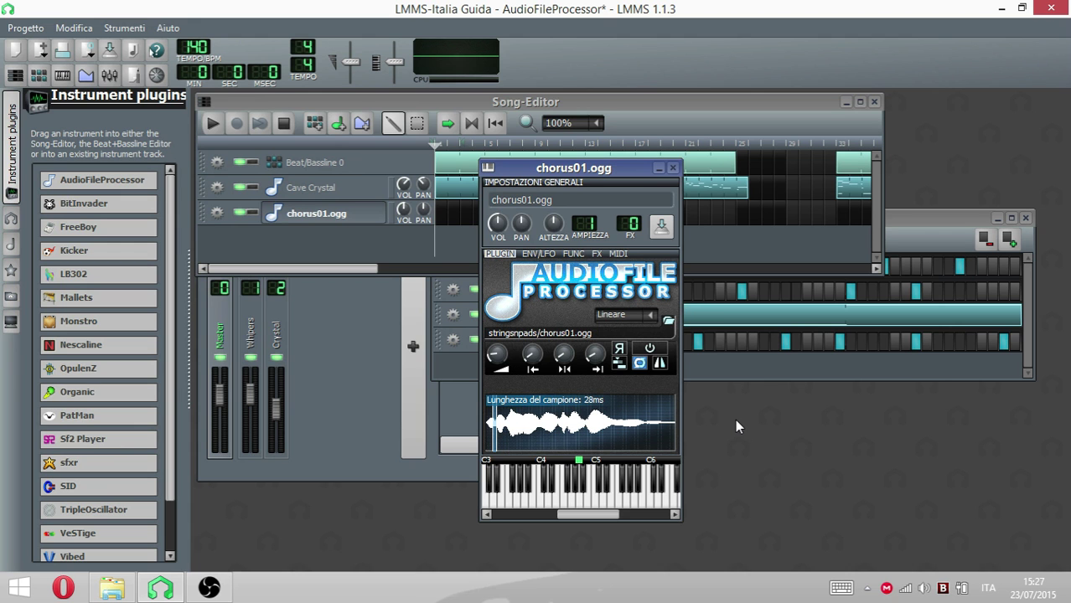
{"action": "left_click_drag", "start_coordinate": [597, 359], "coordinate": [597, 342]}
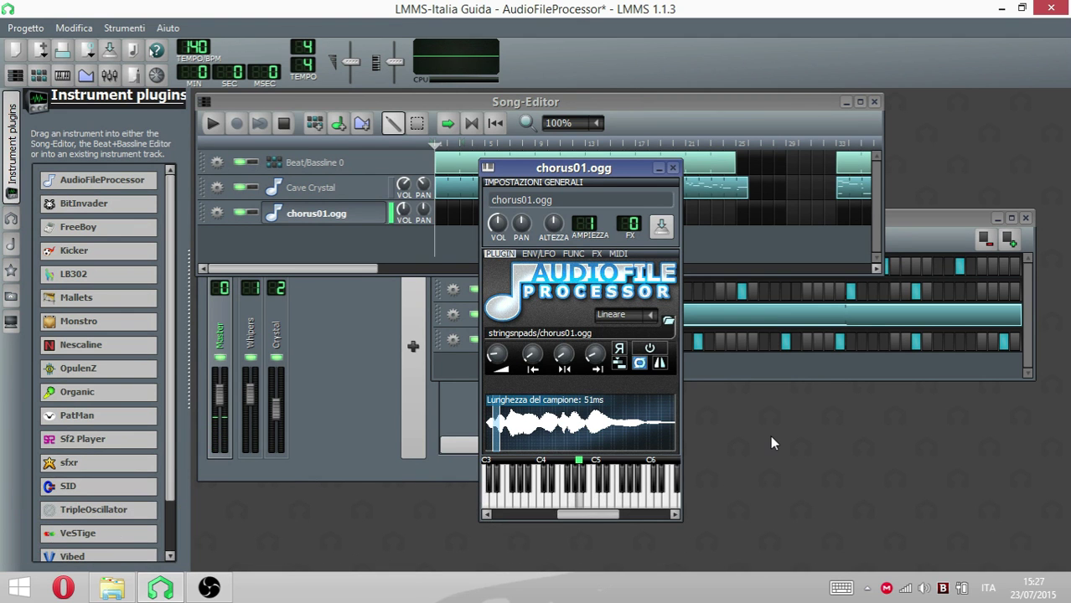
{"action": "left_click_drag", "start_coordinate": [594, 354], "coordinate": [594, 416]}
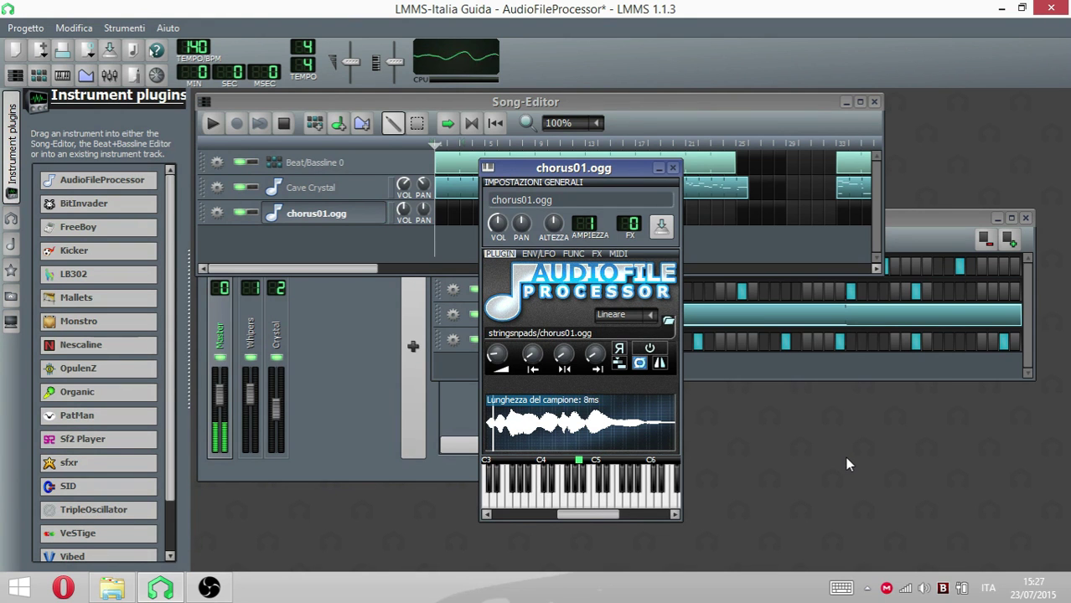
{"action": "left_click_drag", "start_coordinate": [533, 360], "coordinate": [531, 355]}
{"action": "left_click_drag", "start_coordinate": [612, 368], "coordinate": [689, 358]}
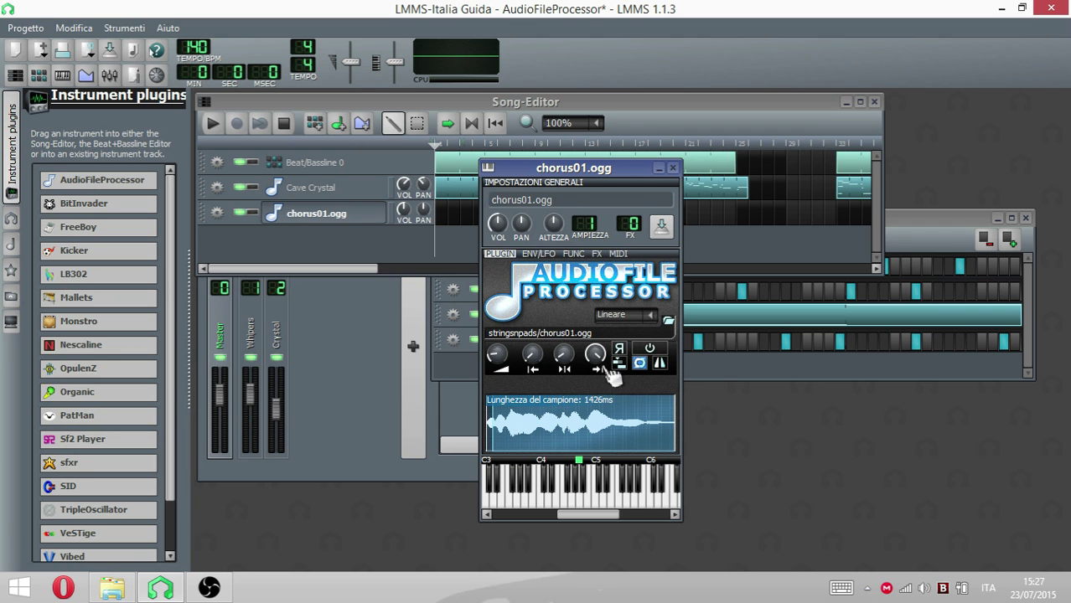
- Close the chorus01.ogg instrument window and delete its track from the Song-Editor
{"action": "left_click", "coordinate": [671, 170]}
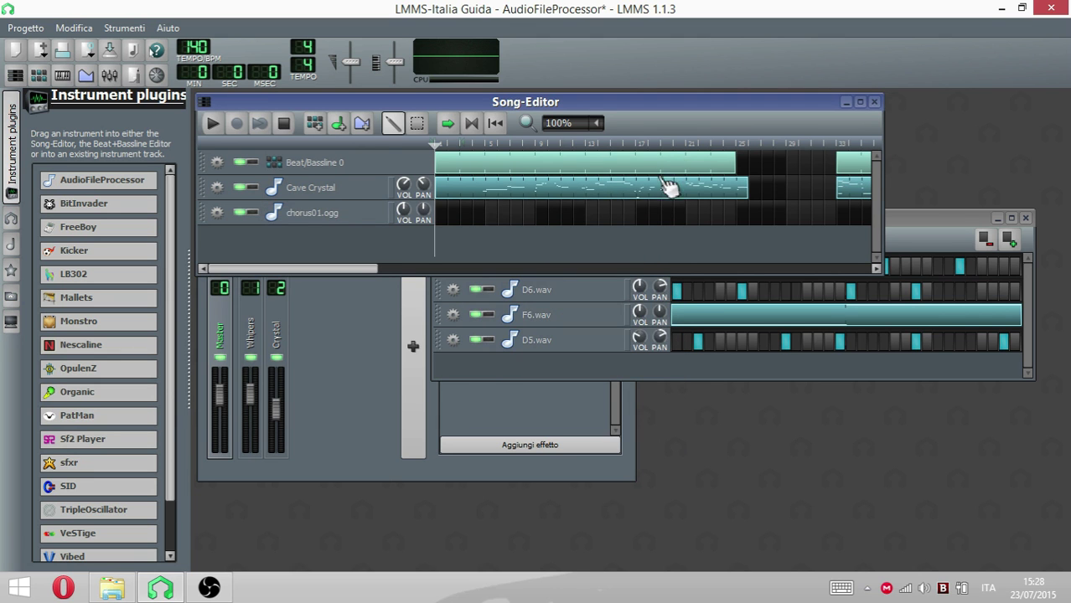
{"action": "left_click", "coordinate": [215, 216]}
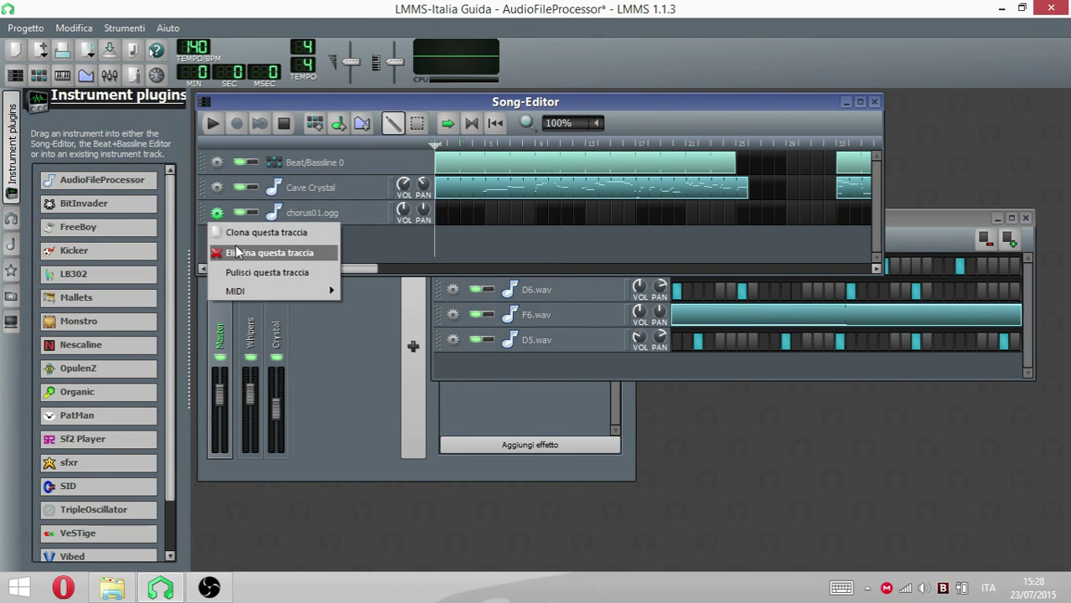
{"action": "left_click", "coordinate": [243, 248]}
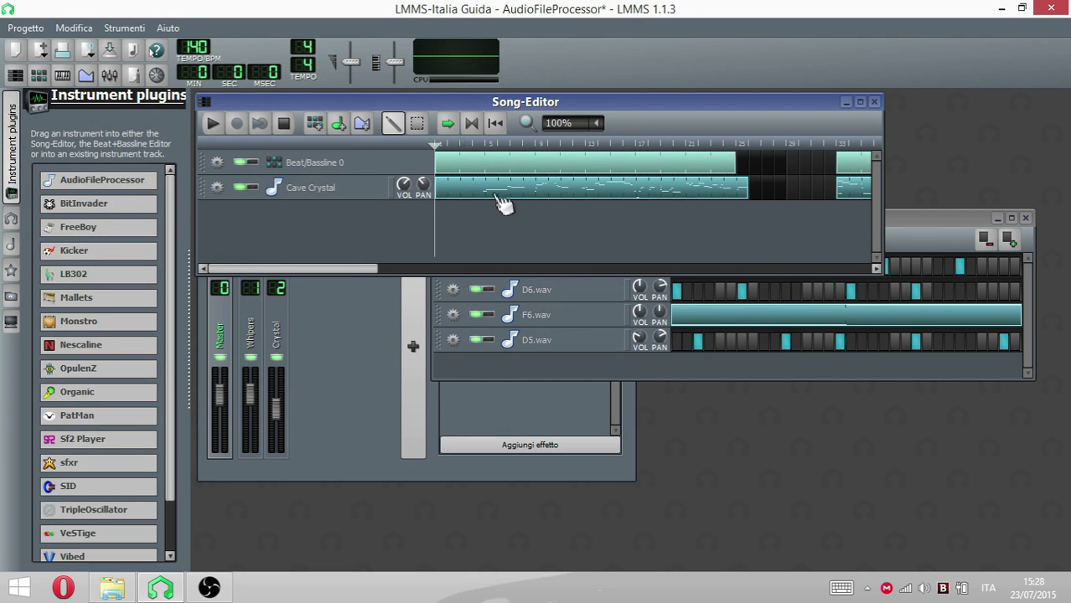
- Open the Cave Crystal instrument and inspect the controls of its Calf Reverb LADSPA effect
{"action": "left_click", "coordinate": [362, 195]}
{"action": "left_click_drag", "start_coordinate": [783, 167], "coordinate": [723, 183]}
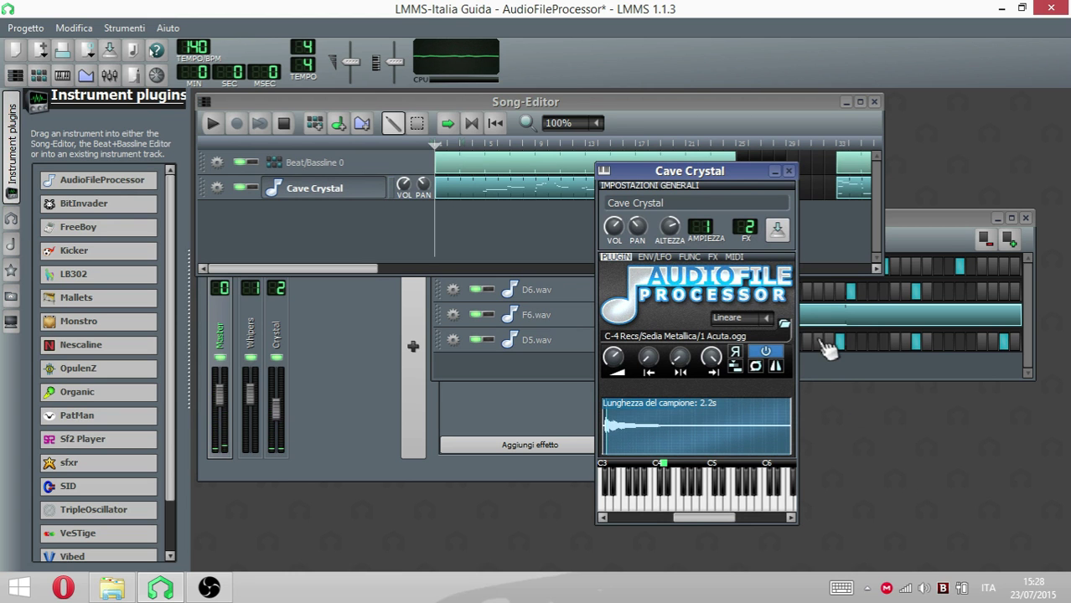
{"action": "left_click", "coordinate": [712, 257]}
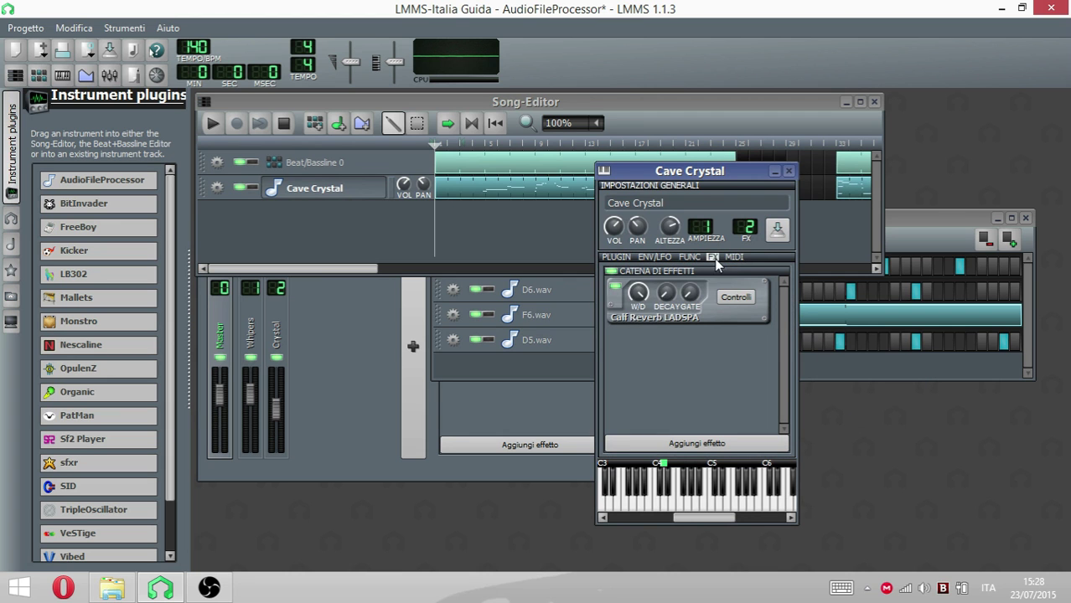
{"action": "left_click", "coordinate": [736, 296]}
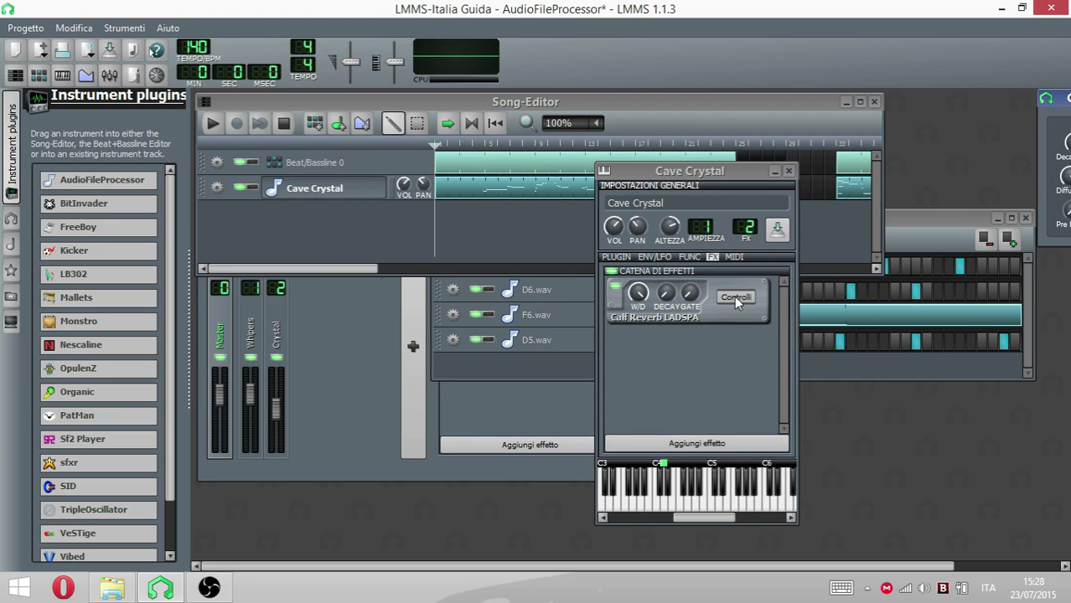
{"action": "left_click_drag", "start_coordinate": [1067, 100], "coordinate": [850, 167]}
{"action": "left_click", "coordinate": [980, 158]}
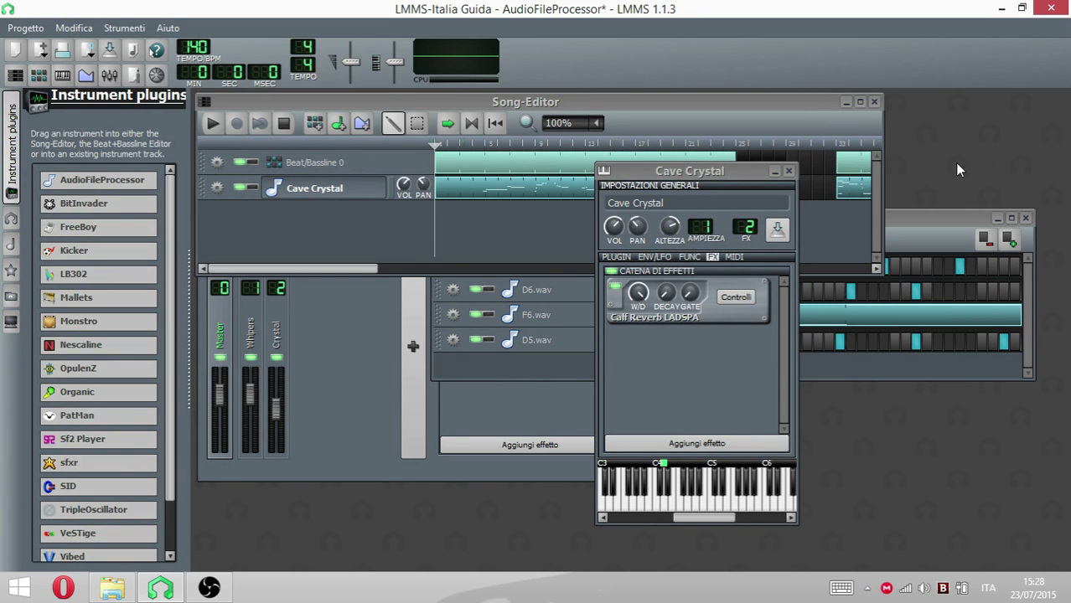
- Compare the Cave Crystal sound with its effect chain disabled, re-enable the chain and return to the plugin view
{"action": "left_click", "coordinate": [612, 272]}
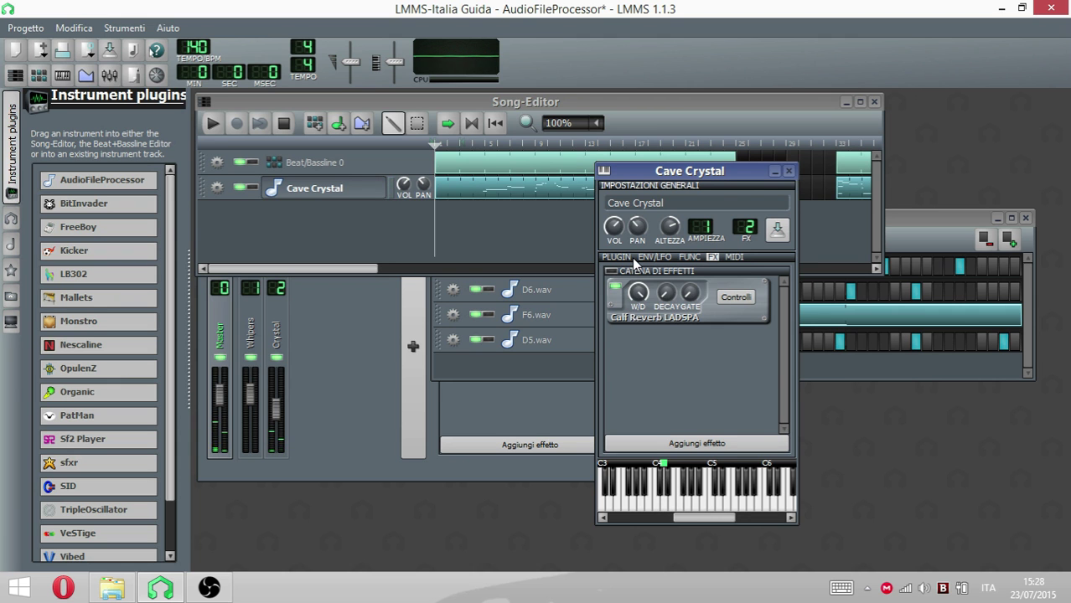
{"action": "left_click", "coordinate": [611, 272]}
{"action": "left_click", "coordinate": [615, 257]}
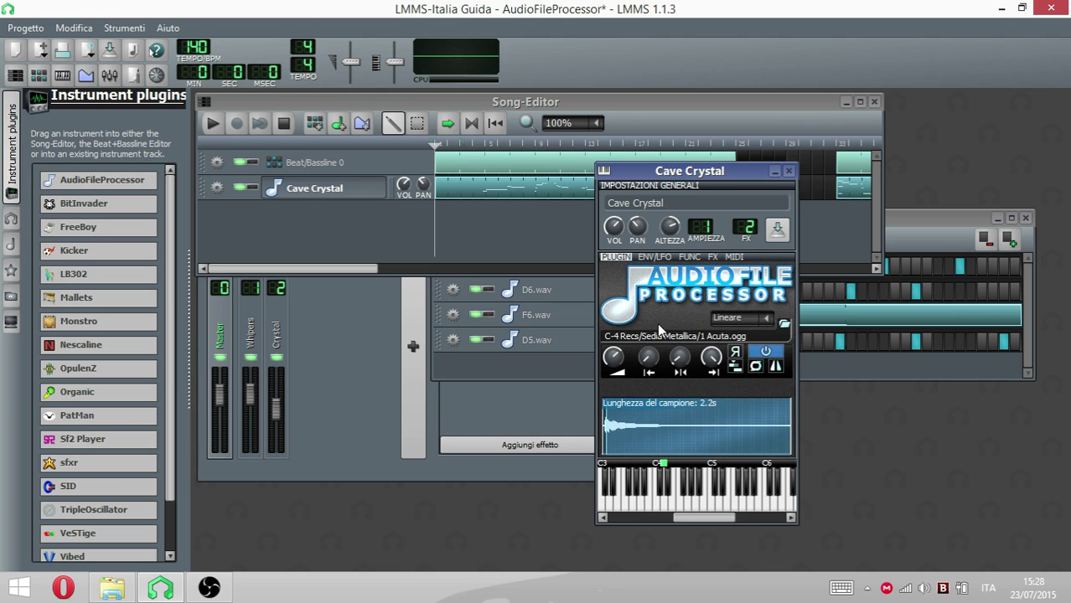
- Review Cave Crystal's sample, envelope, LFO and filter settings and its effect chain, moving its window over the middle of the Song-Editor
{"action": "left_click", "coordinate": [652, 257]}
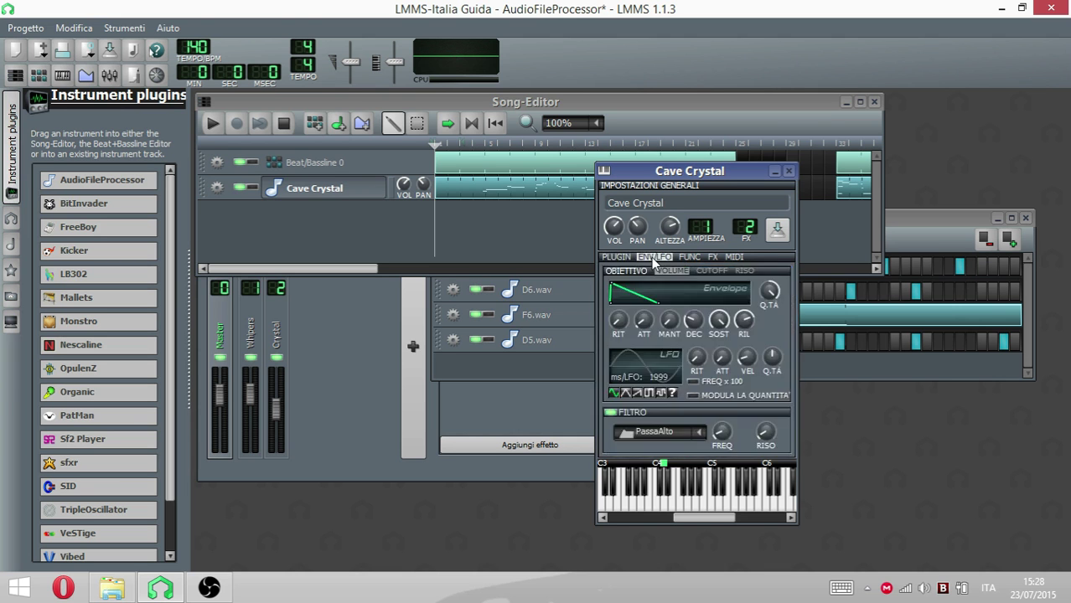
{"action": "mouse_move", "coordinate": [645, 323]}
{"action": "left_click", "coordinate": [619, 257]}
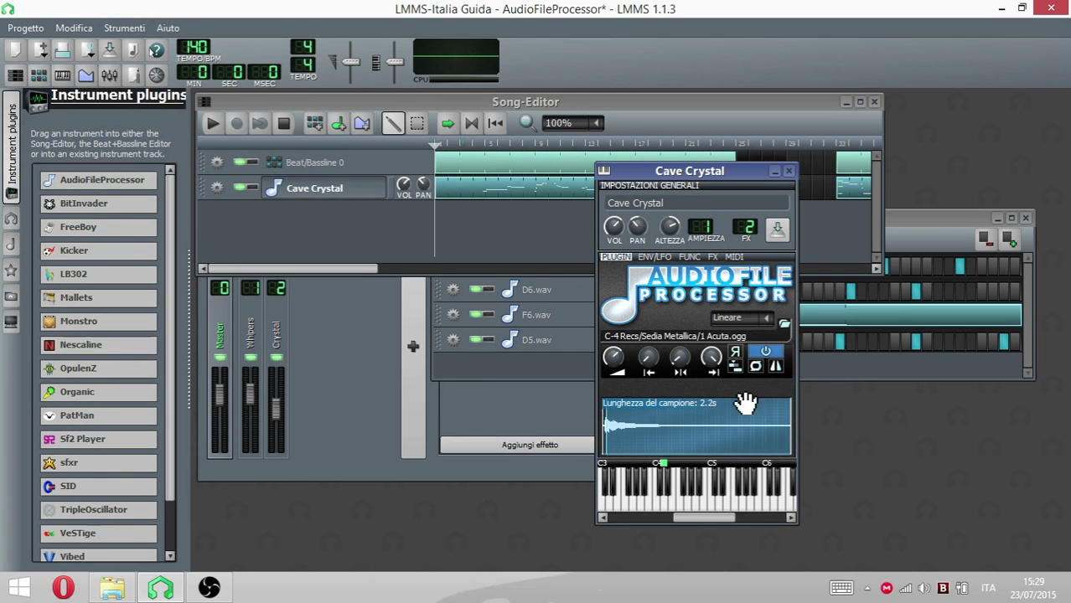
{"action": "left_click_drag", "start_coordinate": [680, 168], "coordinate": [577, 142]}
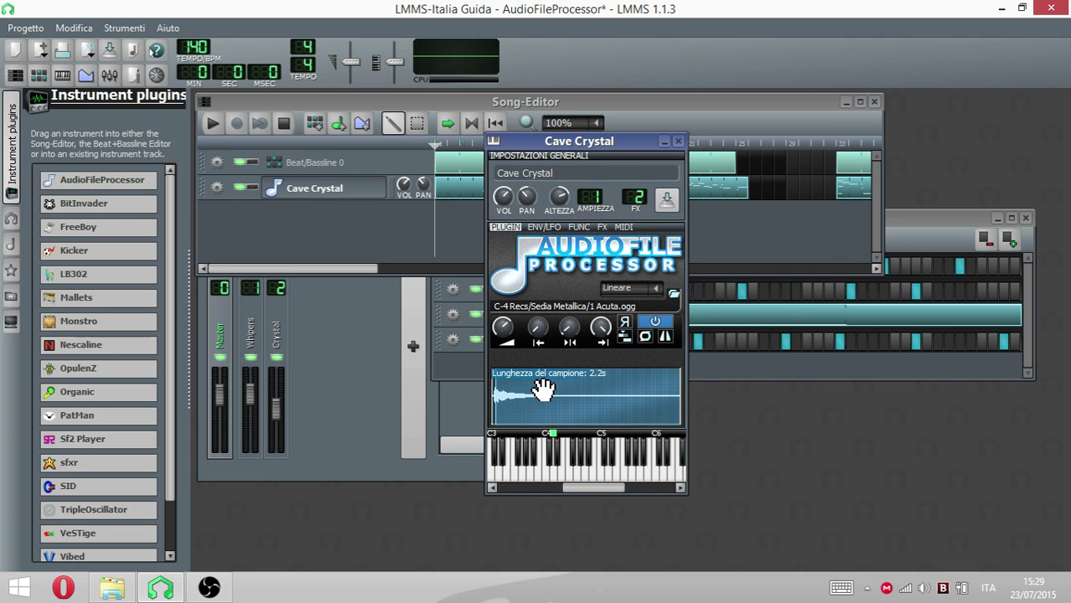
{"action": "left_click", "coordinate": [542, 227]}
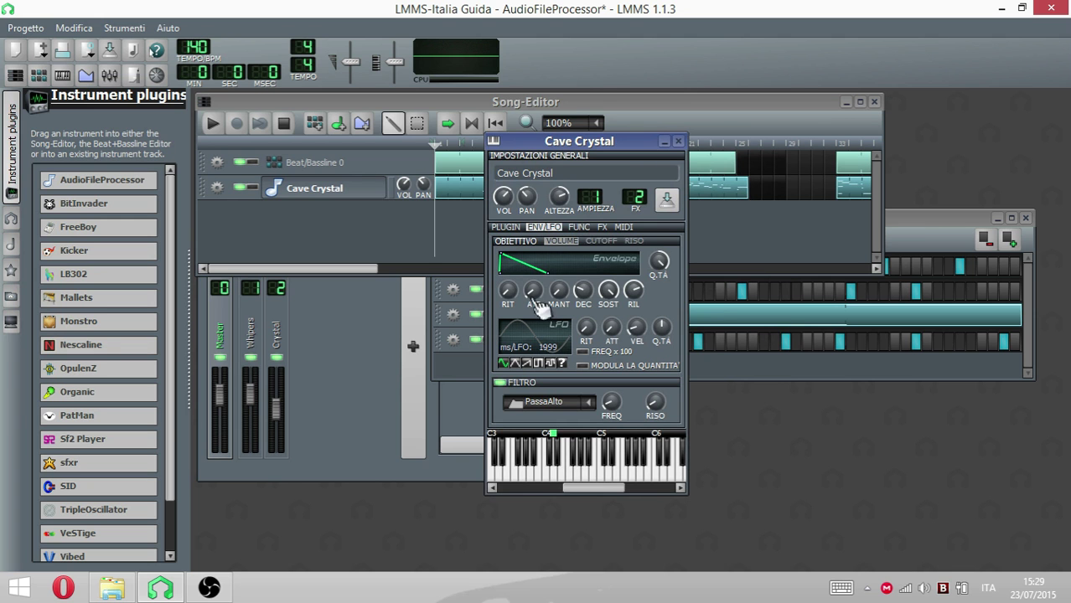
{"action": "mouse_move", "coordinate": [533, 291]}
{"action": "left_click", "coordinate": [602, 228]}
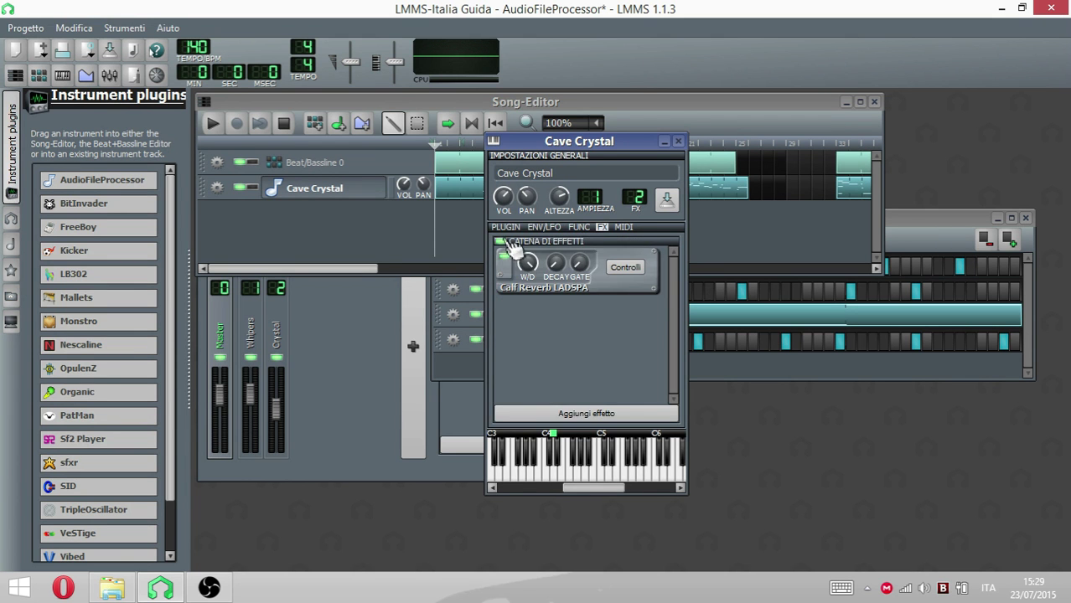
- Review Cave Crystal's envelope, LFO, chord, arpeggio and sample settings once more and close its instrument window
{"action": "left_click", "coordinate": [540, 227]}
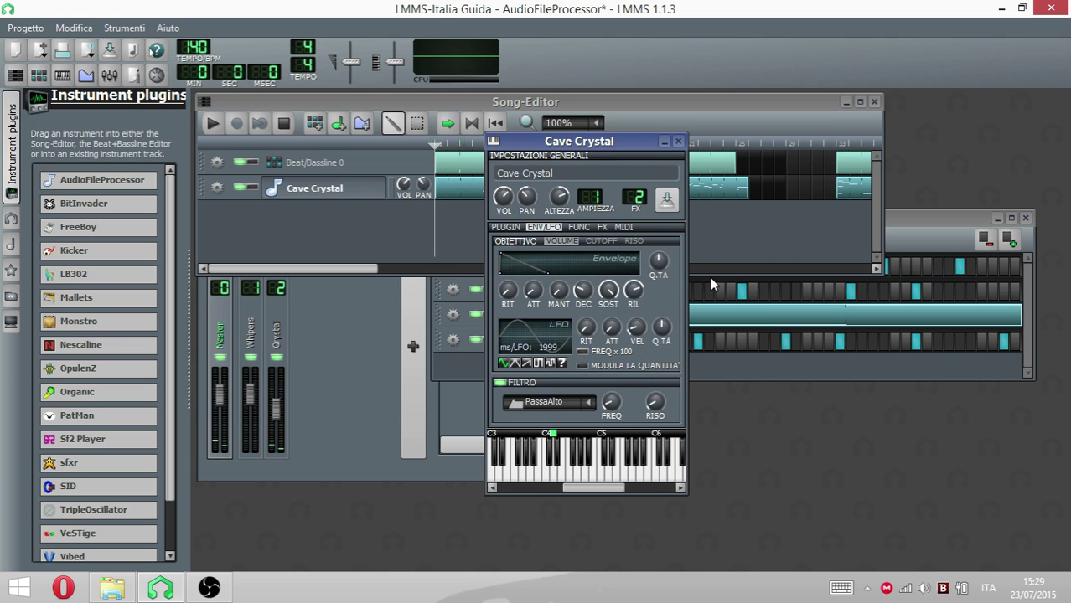
{"action": "left_click", "coordinate": [616, 271]}
{"action": "left_click", "coordinate": [604, 229]}
{"action": "left_click", "coordinate": [550, 229]}
{"action": "left_click", "coordinate": [575, 224]}
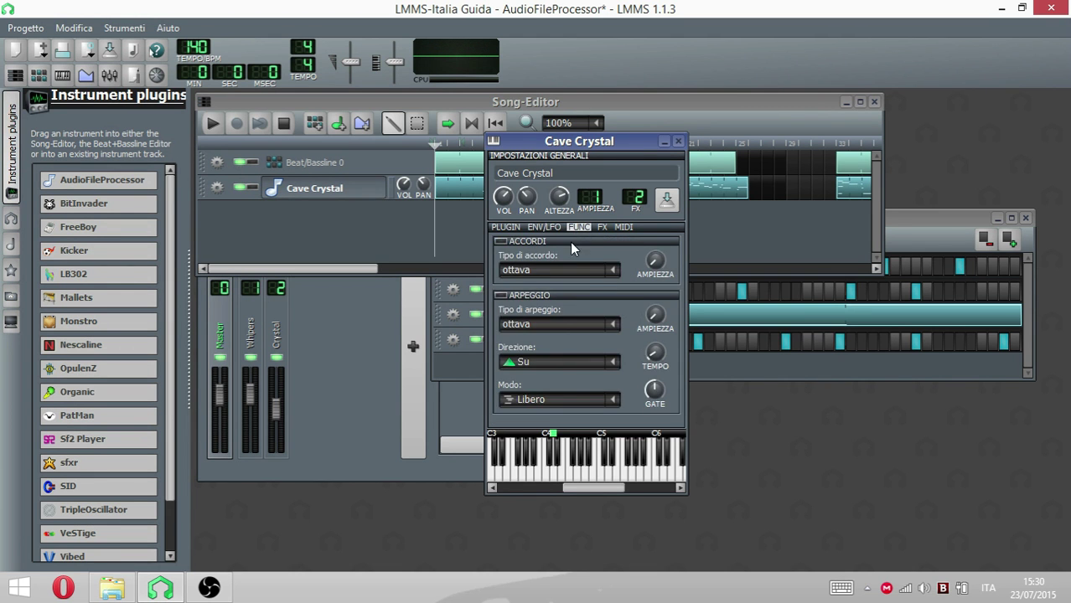
{"action": "left_click", "coordinate": [547, 227]}
{"action": "left_click", "coordinate": [505, 227]}
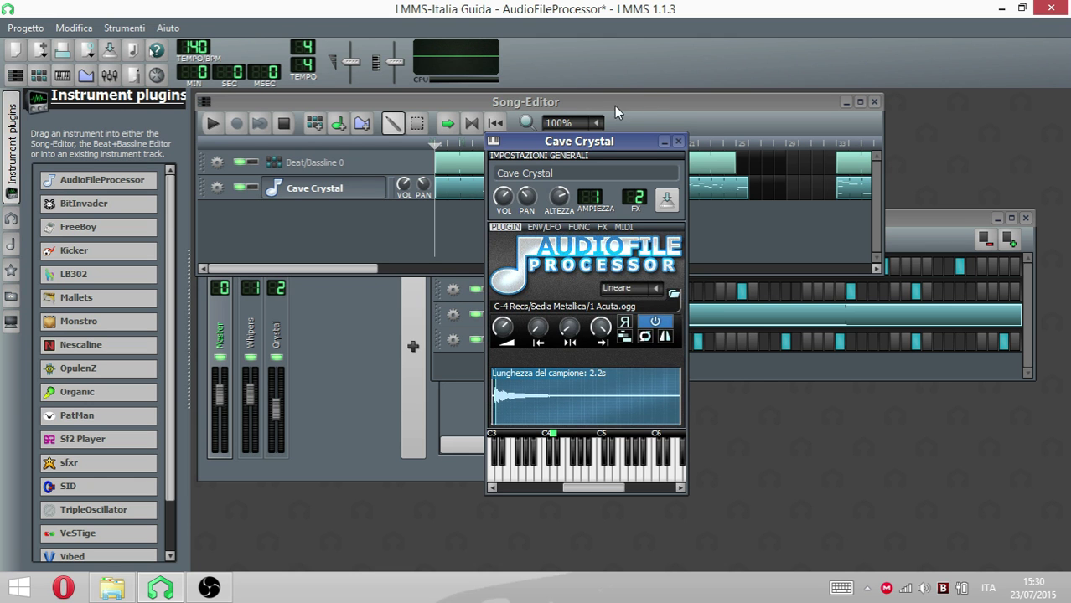
{"action": "left_click", "coordinate": [678, 140]}
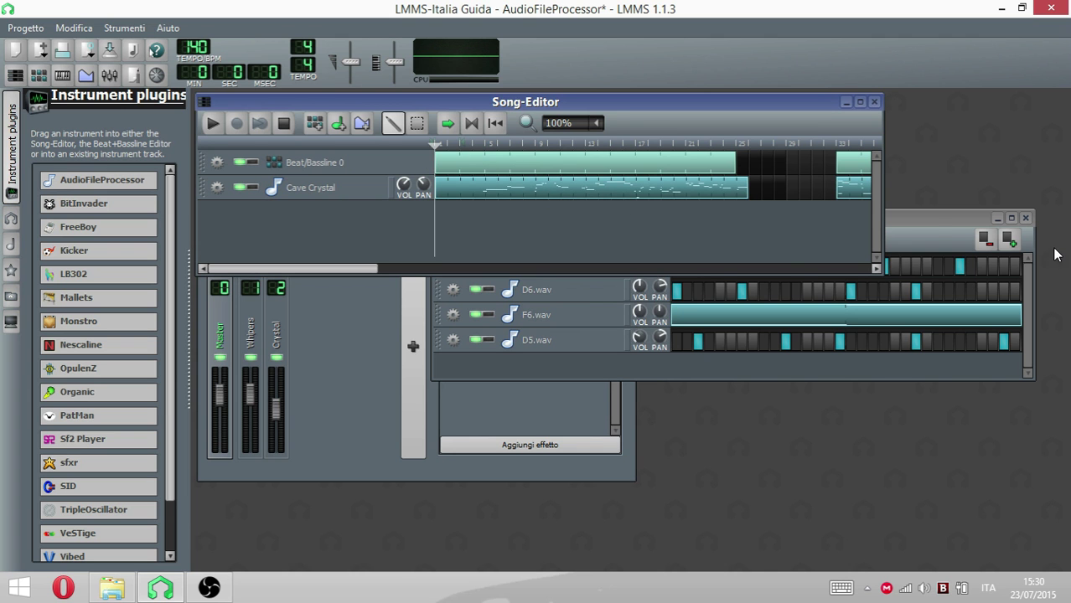
- Place the Beat+Bassline Editor below the Song-Editor and open the C6.wav instrument, moving its window over the middle of the workspace
{"action": "left_click", "coordinate": [926, 218]}
{"action": "left_click_drag", "start_coordinate": [732, 221], "coordinate": [664, 301]}
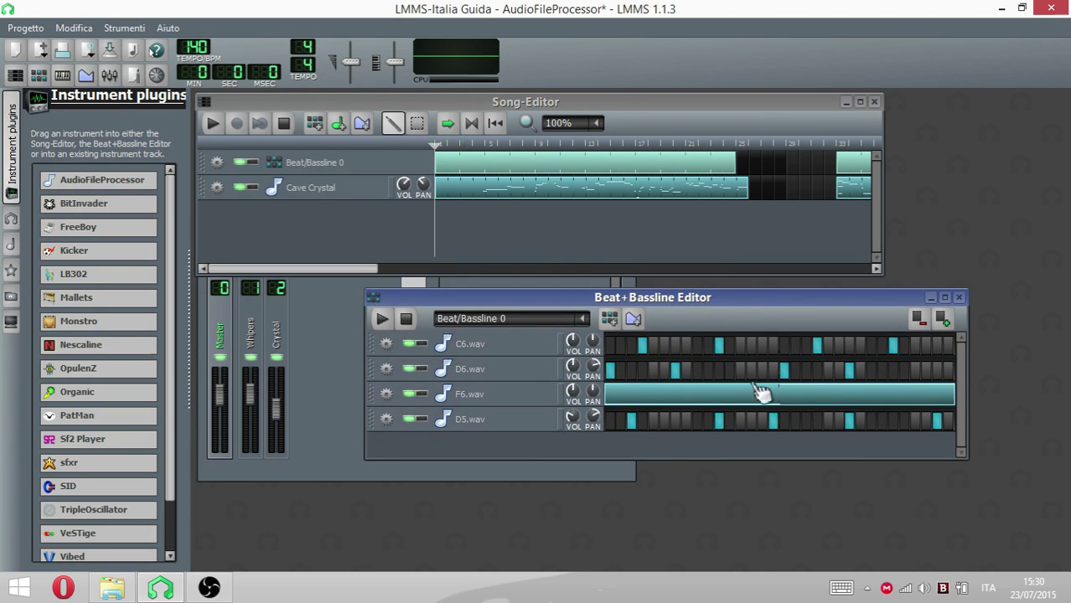
{"action": "left_click", "coordinate": [493, 350]}
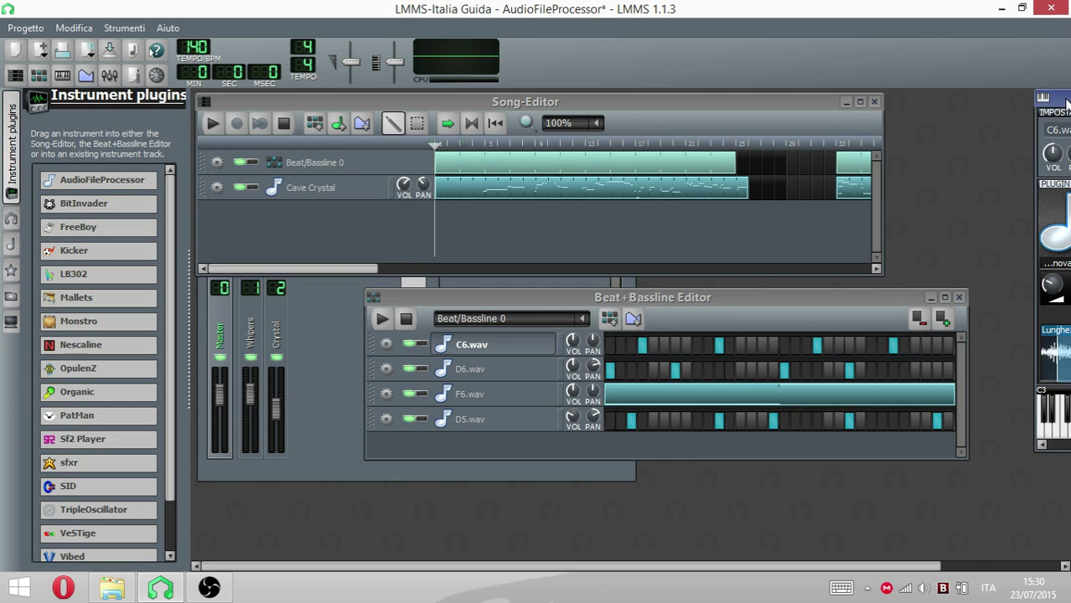
{"action": "left_click_drag", "start_coordinate": [1058, 98], "coordinate": [613, 127]}
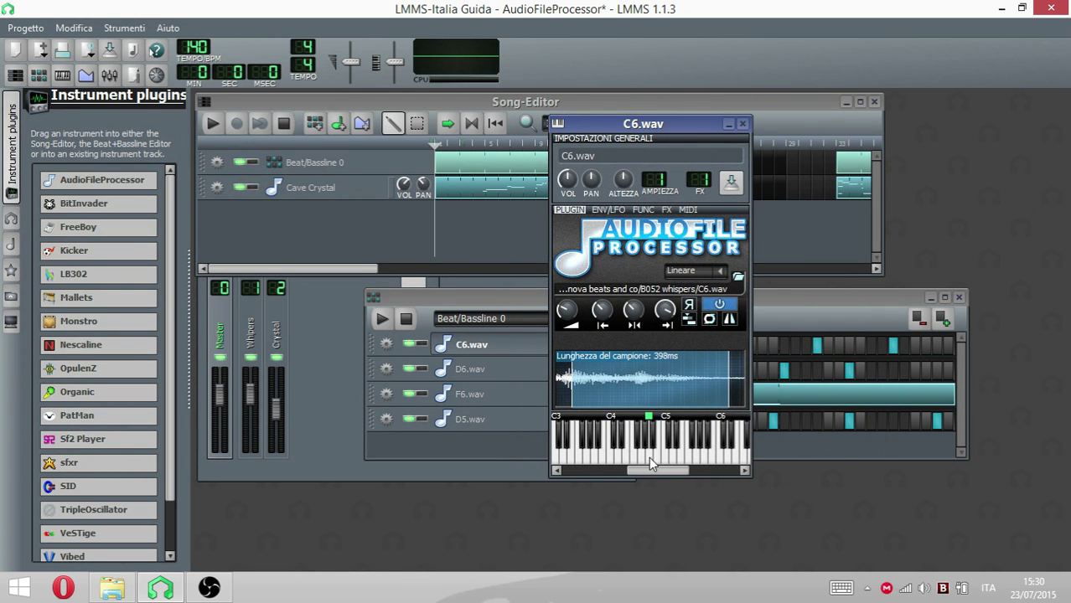
- Audition the C6.wav sample at several pitches and close its instrument window
{"action": "key", "text": "v"}
{"action": "key", "text": "b"}
{"action": "key", "text": "z"}
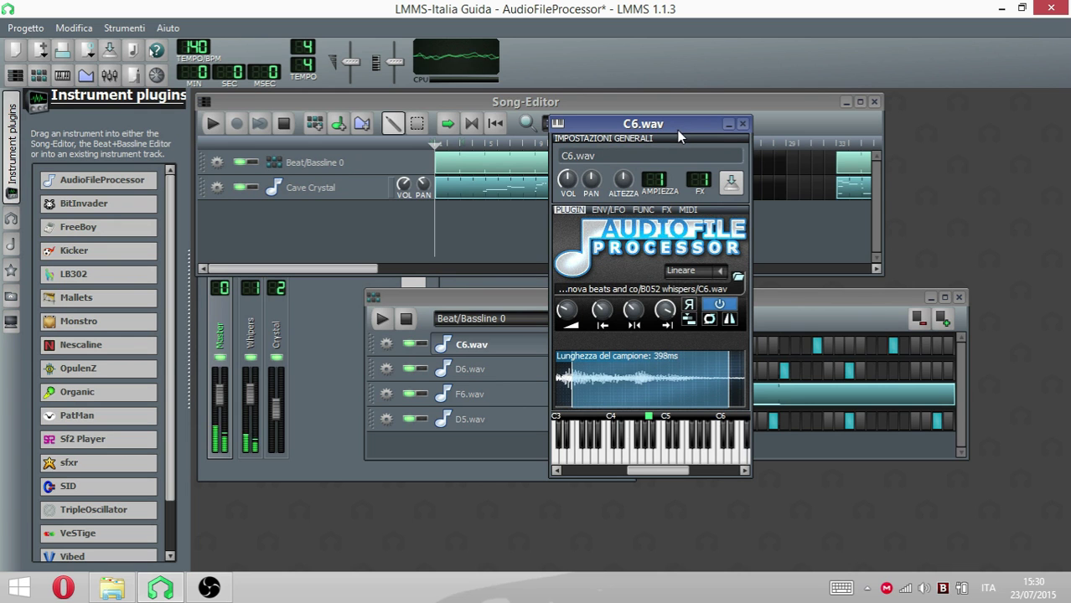
{"action": "key", "text": "z"}
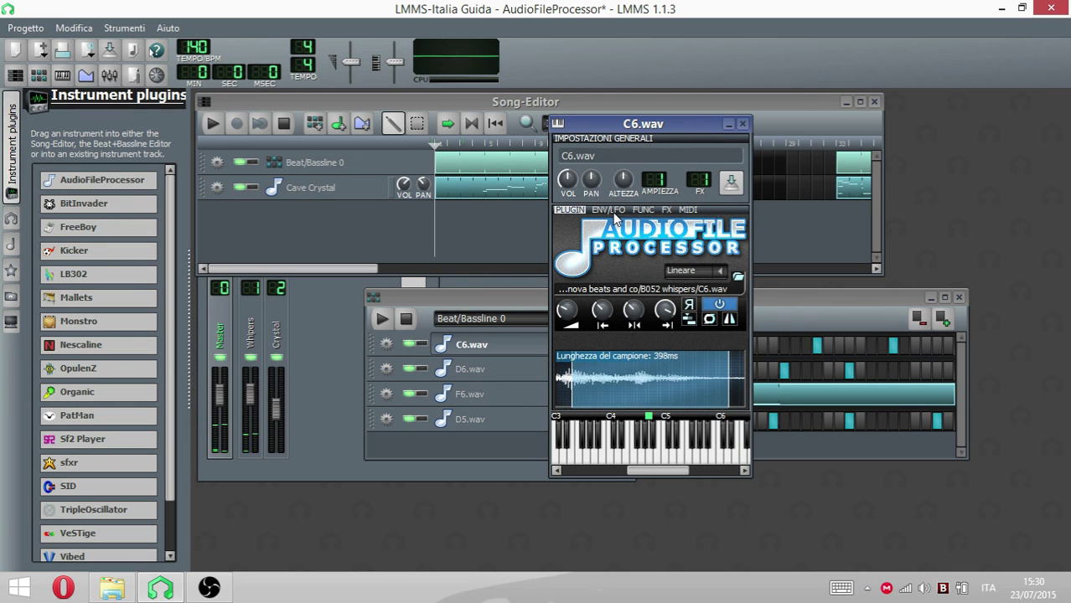
{"action": "key", "text": "e"}
{"action": "key", "text": "w"}
{"action": "left_click", "coordinate": [741, 123]}
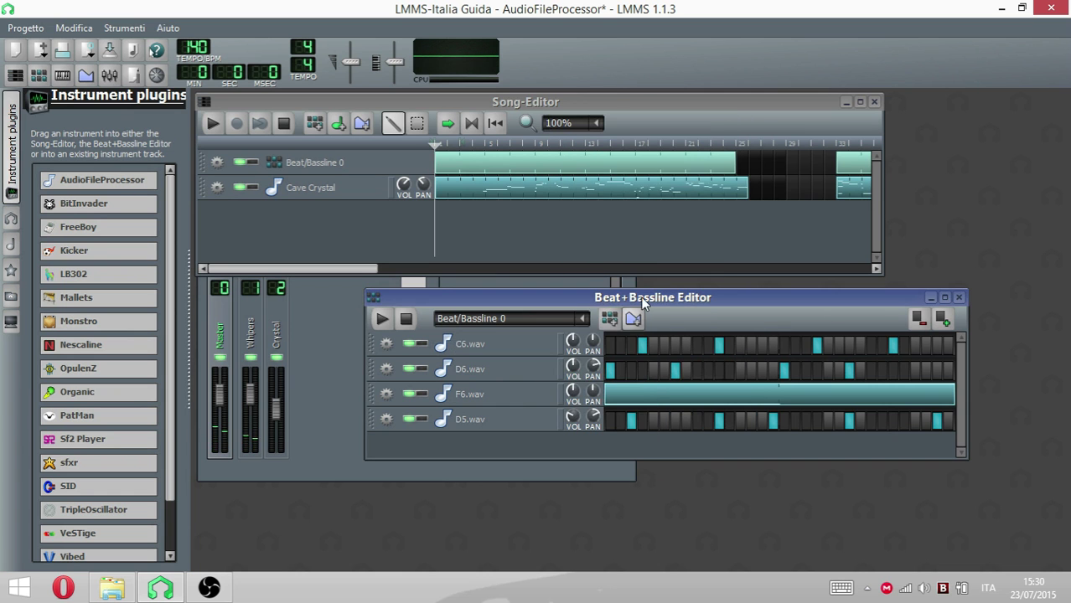
- Open the D6.wav instrument, audition its reversed sample across a range of notes and close its window
{"action": "left_click", "coordinate": [541, 370]}
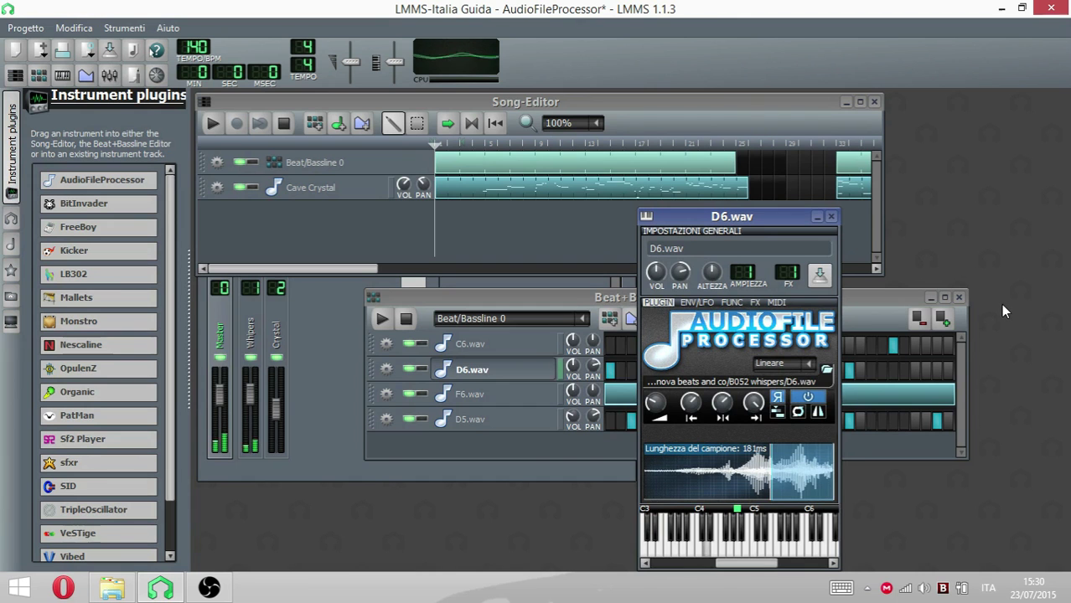
{"action": "key", "text": "e"}
{"action": "key", "text": "r"}
{"action": "key", "text": "t"}
{"action": "key", "text": "i"}
{"action": "key", "text": "u"}
{"action": "key", "text": "y"}
{"action": "key", "text": "t"}
{"action": "key", "text": "q"}
{"action": "key", "text": "o"}
{"action": "key", "text": "i"}
{"action": "key", "text": "w"}
{"action": "key", "text": "y"}
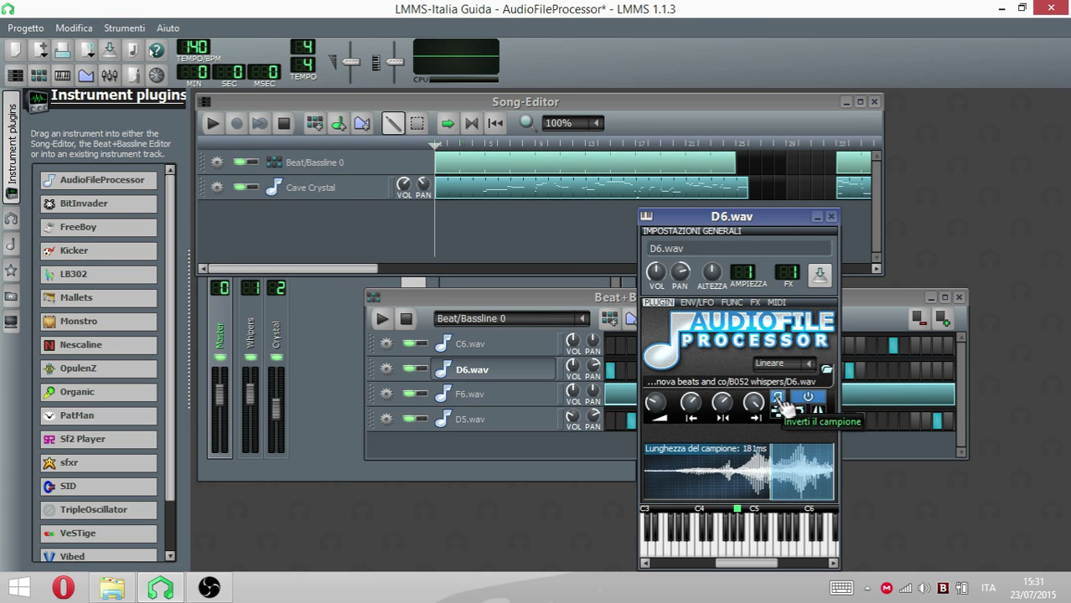
{"action": "left_click", "coordinate": [830, 217]}
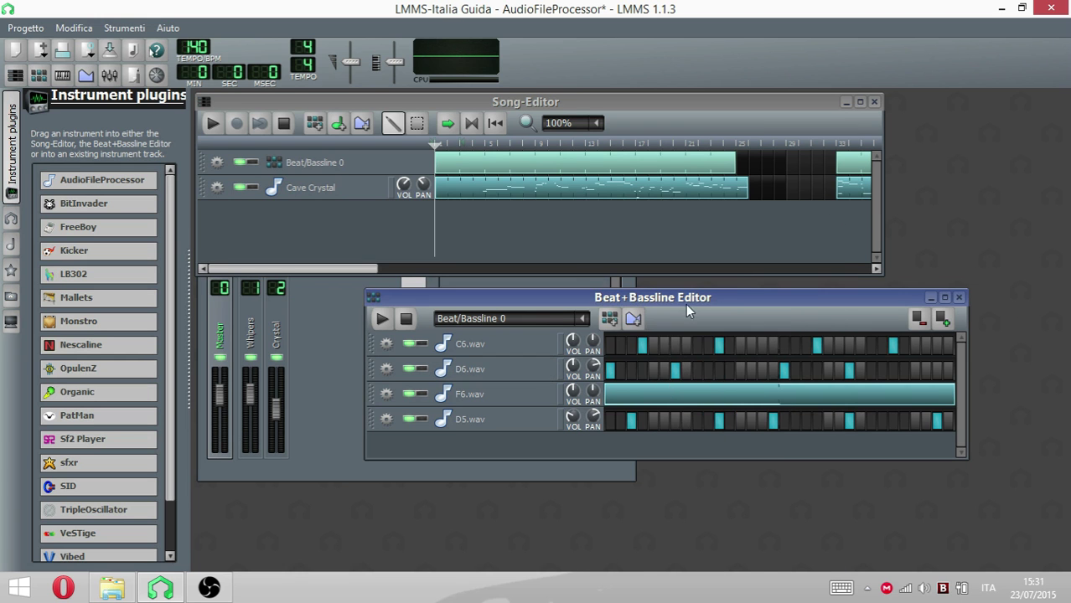
- Inspect the F6.wav and D5.wav instruments one after the other, closing each window
{"action": "left_click", "coordinate": [471, 394]}
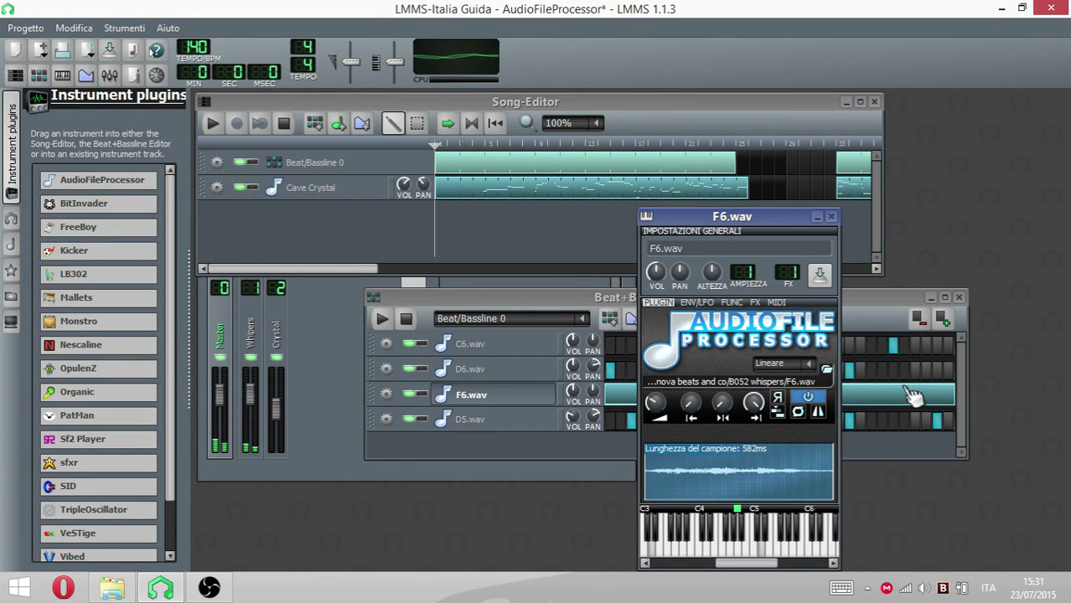
{"action": "left_click", "coordinate": [831, 217]}
{"action": "left_click", "coordinate": [484, 420]}
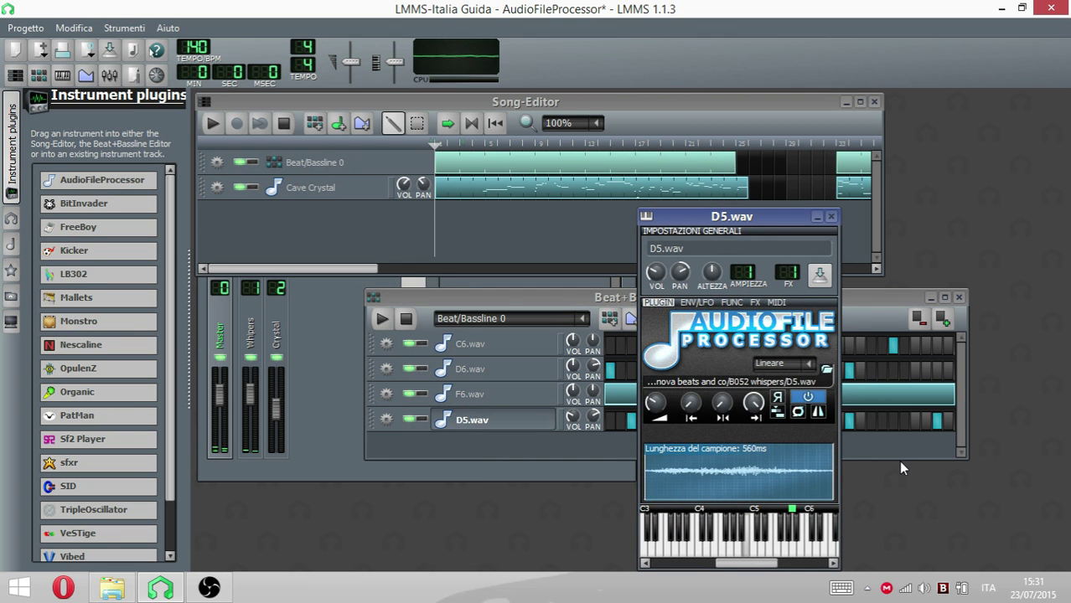
{"action": "left_click", "coordinate": [829, 219]}
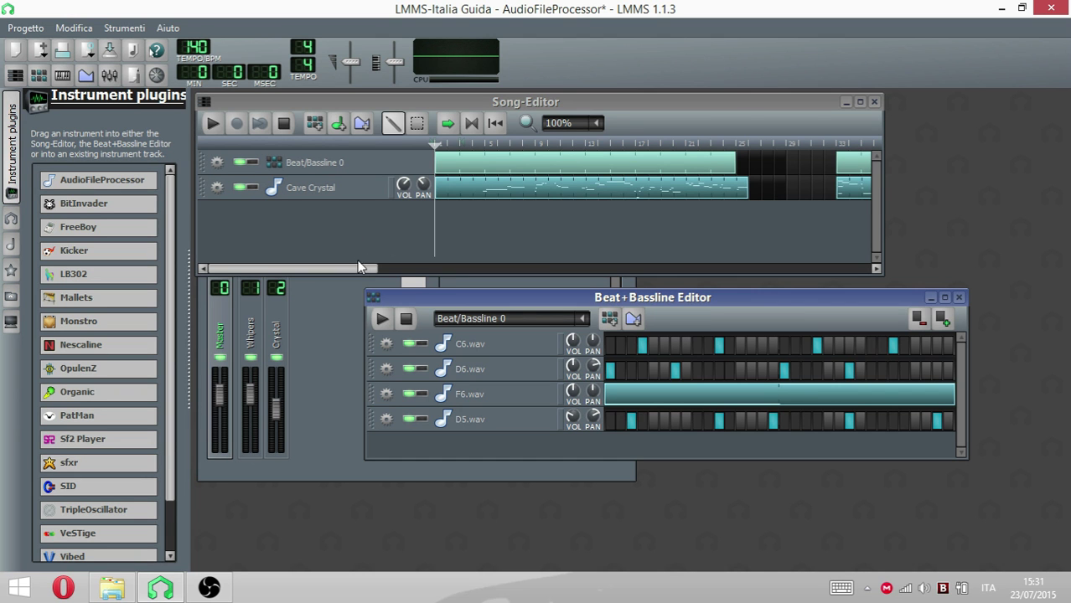
- Look through the sidebar's preset, sample and instrument plugin browsers
{"action": "left_click_drag", "start_coordinate": [357, 267], "coordinate": [176, 261]}
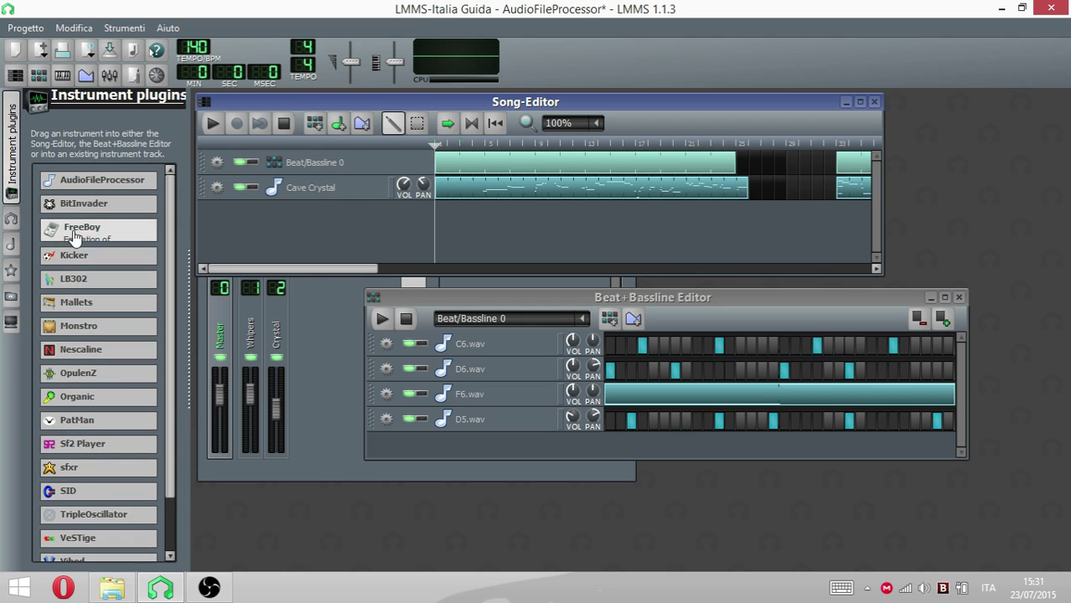
{"action": "left_click", "coordinate": [13, 276]}
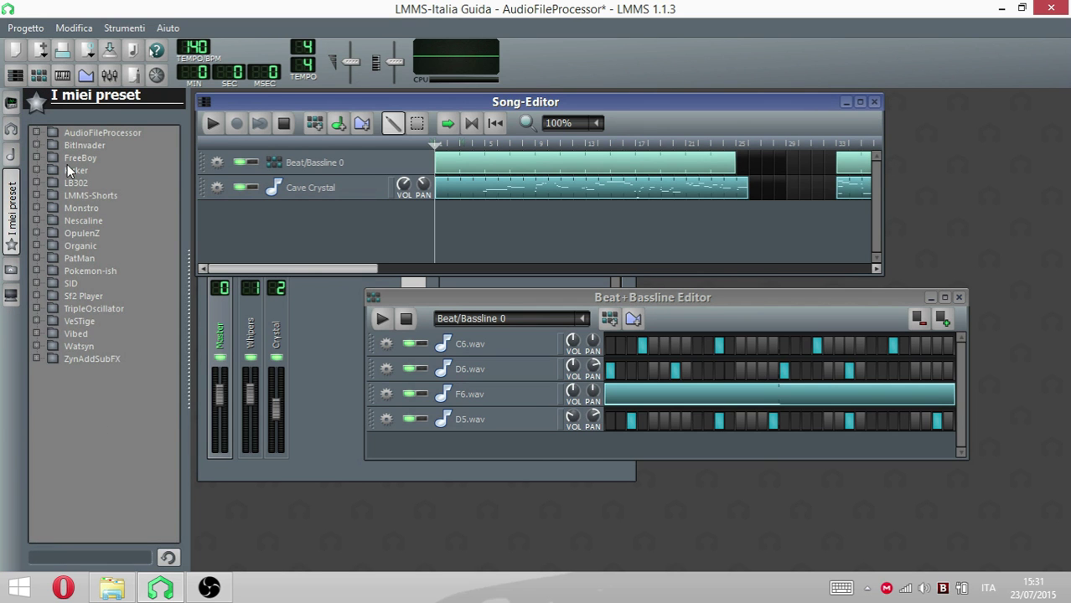
{"action": "left_click", "coordinate": [11, 155]}
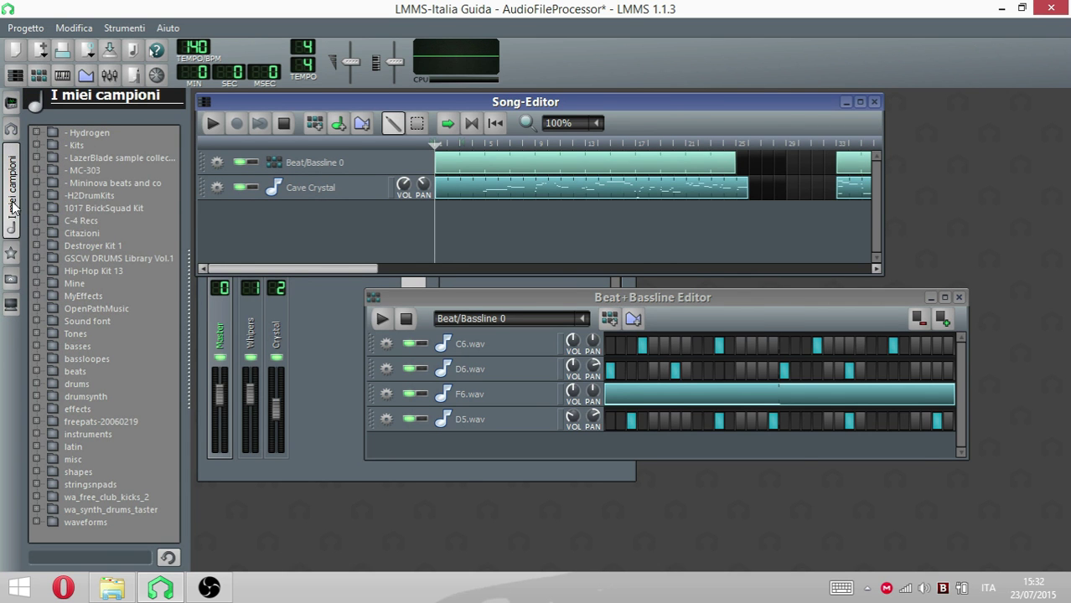
{"action": "left_click", "coordinate": [15, 214]}
{"action": "left_click", "coordinate": [11, 104]}
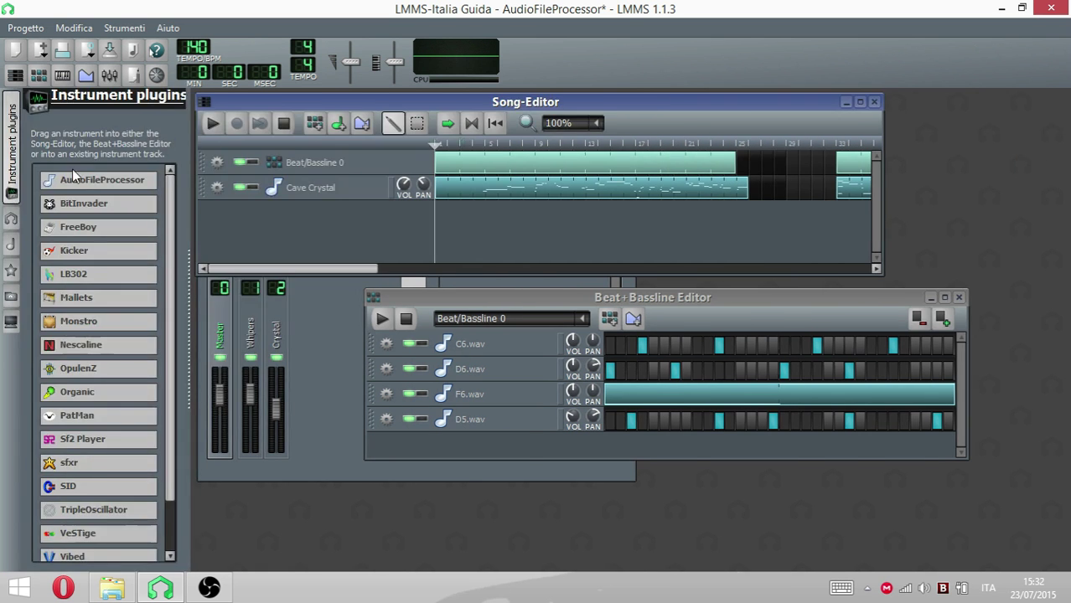
{"action": "left_click", "coordinate": [11, 107]}
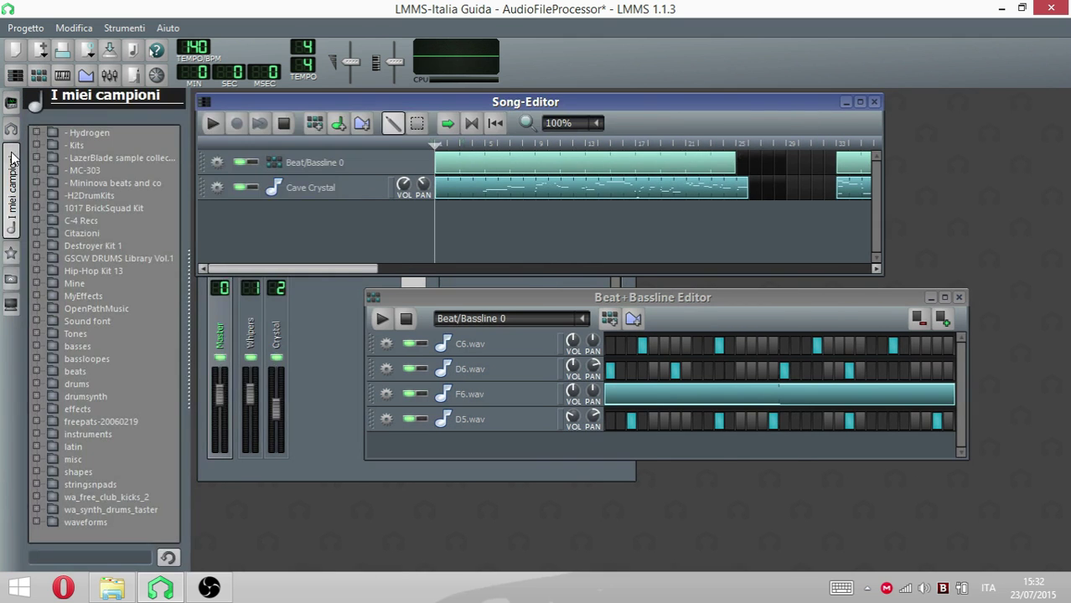
- Expand the drumsynth folder and its tr808 subfolder in the sample browser
{"action": "left_click", "coordinate": [12, 158]}
{"action": "left_click", "coordinate": [37, 396]}
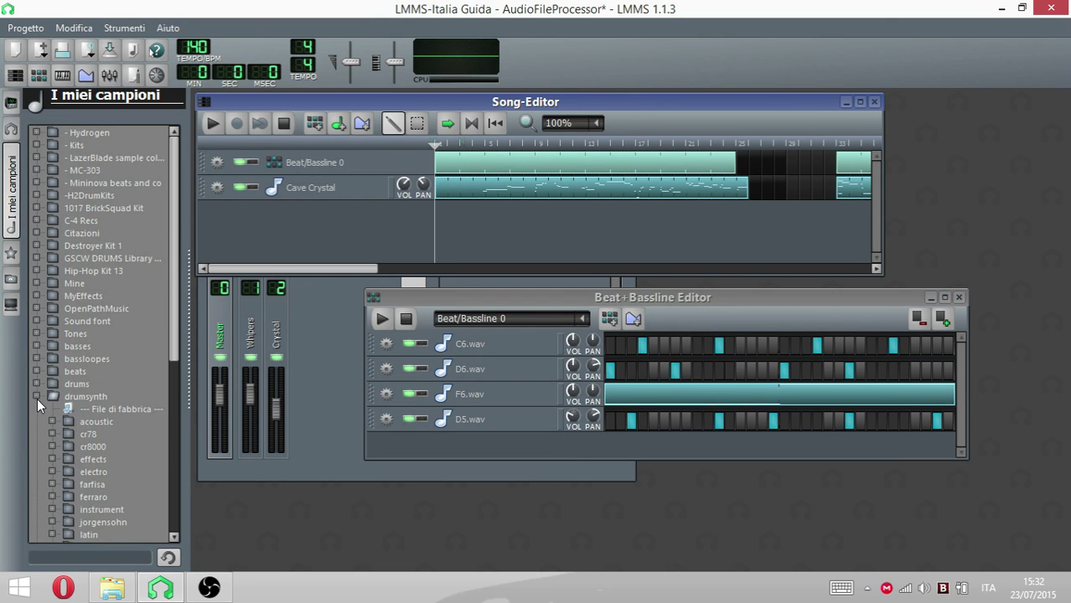
{"action": "scroll", "coordinate": [95, 430], "scroll_direction": "down", "scroll_amount": 7}
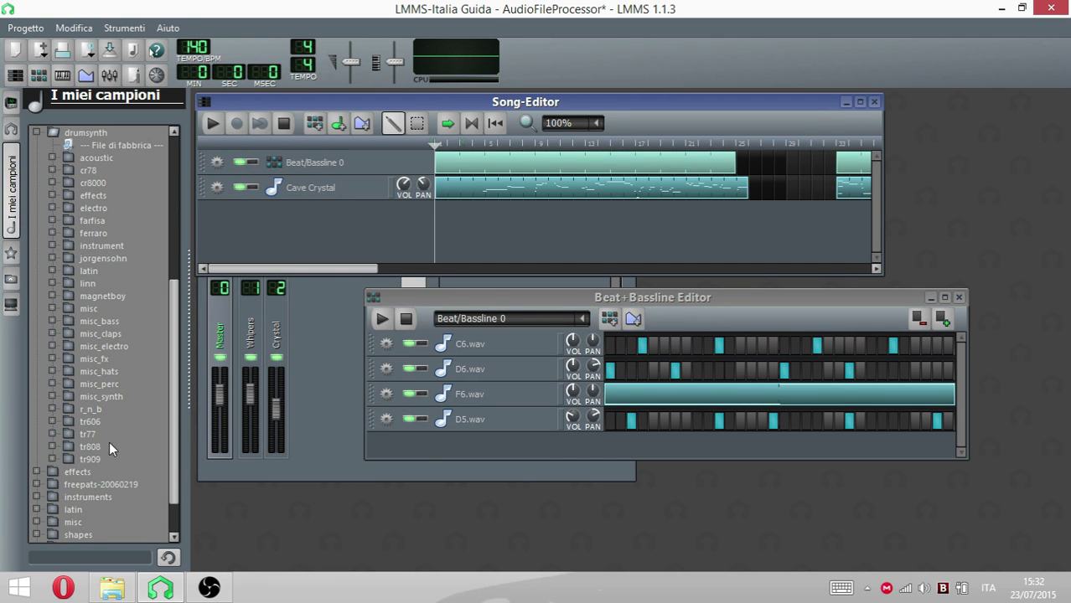
{"action": "left_click", "coordinate": [52, 447]}
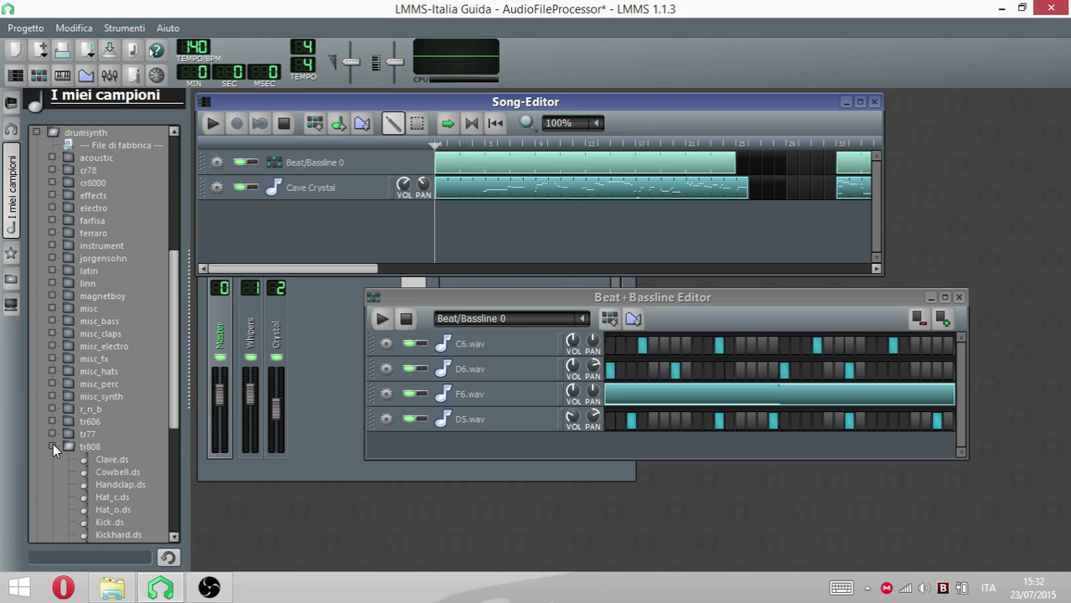
{"action": "scroll", "coordinate": [109, 426], "scroll_direction": "down", "scroll_amount": 5}
- Preview tr808 samples including Clave.ds, Ride.ds, Snr_snap.ds and Kicklong.ds
{"action": "left_click", "coordinate": [107, 271]}
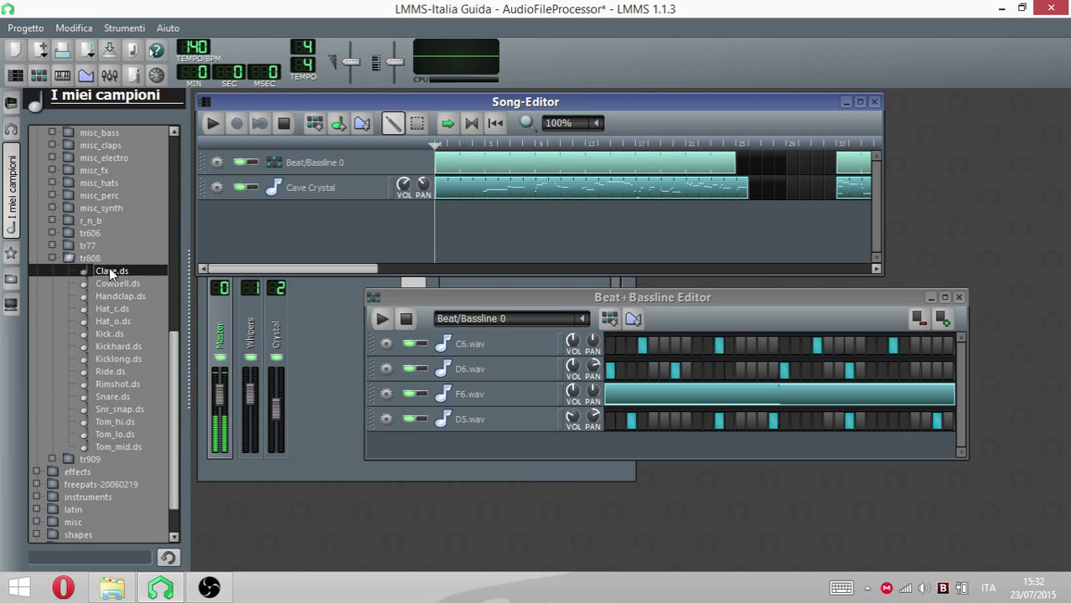
{"action": "left_click", "coordinate": [109, 333]}
{"action": "left_click", "coordinate": [122, 347]}
{"action": "left_click", "coordinate": [126, 366]}
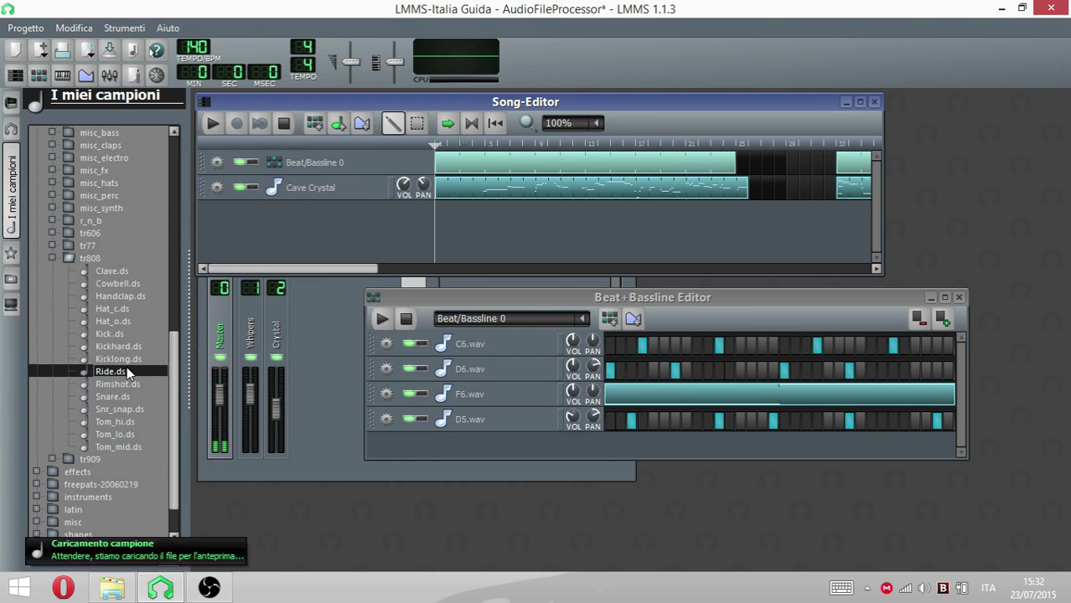
{"action": "left_click", "coordinate": [129, 411]}
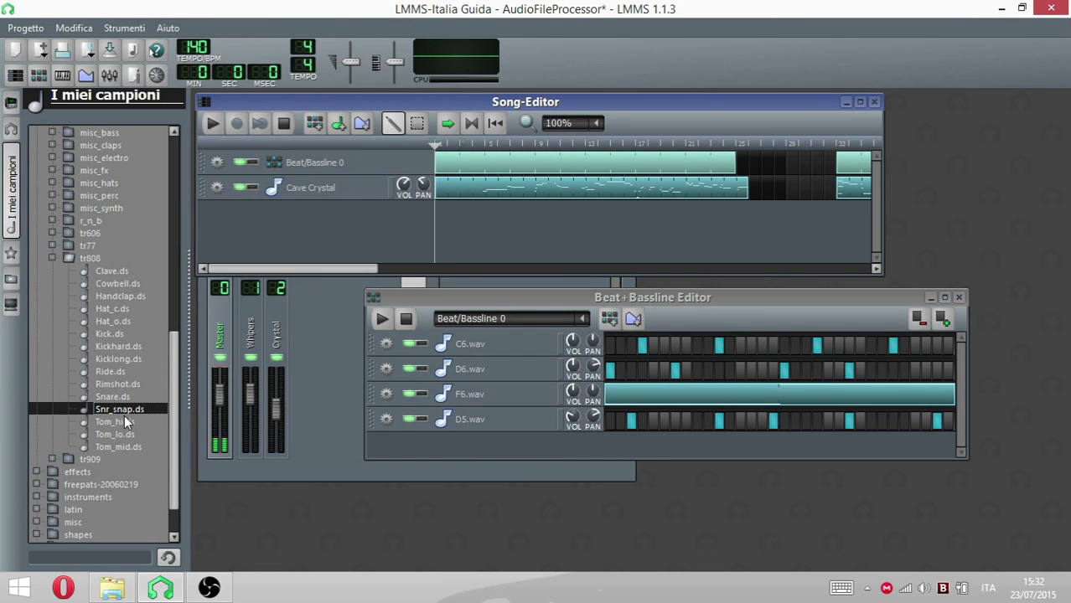
{"action": "left_click", "coordinate": [124, 422]}
{"action": "left_click", "coordinate": [107, 347]}
{"action": "left_click", "coordinate": [116, 360]}
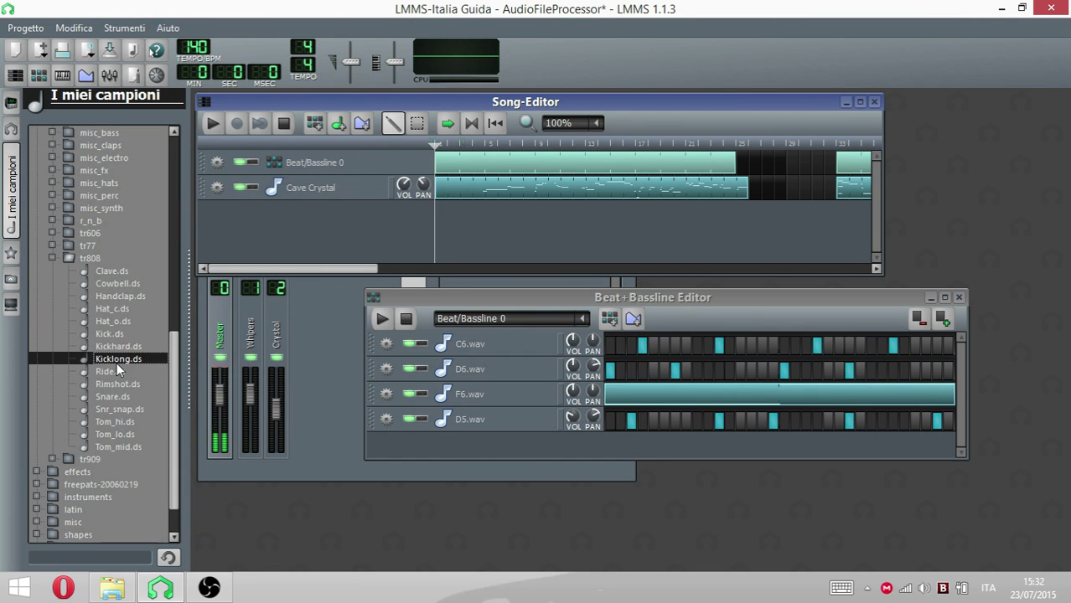
{"action": "left_click", "coordinate": [111, 372]}
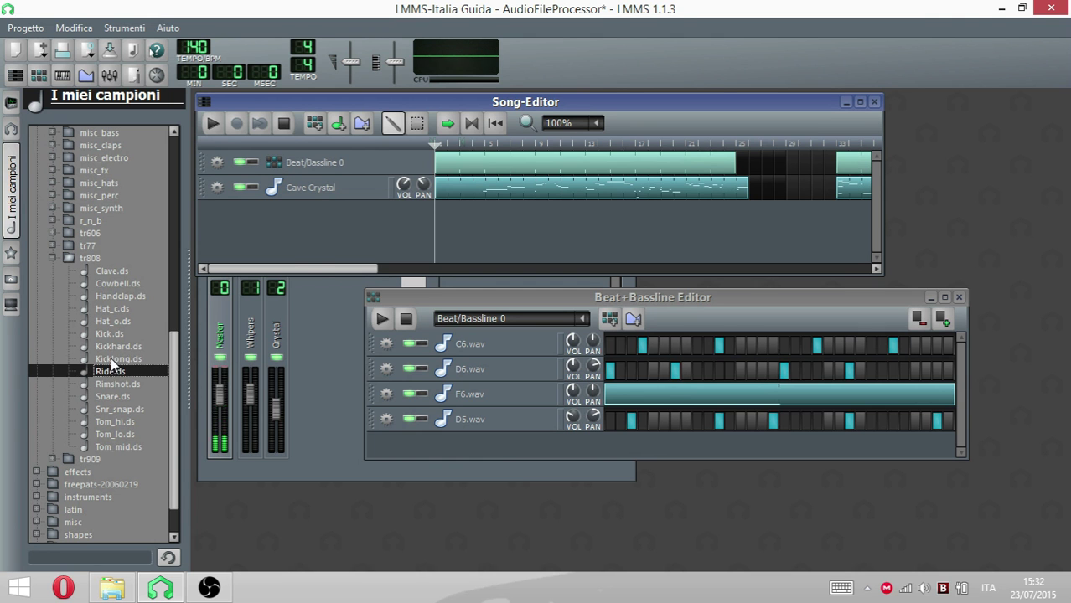
{"action": "left_click", "coordinate": [111, 359]}
- Add the tr808 Ride.ds sample to the Song-Editor as a new track and place its instrument window over the middle of the editors
{"action": "left_click_drag", "start_coordinate": [111, 371], "coordinate": [335, 227]}
{"action": "left_click", "coordinate": [333, 215]}
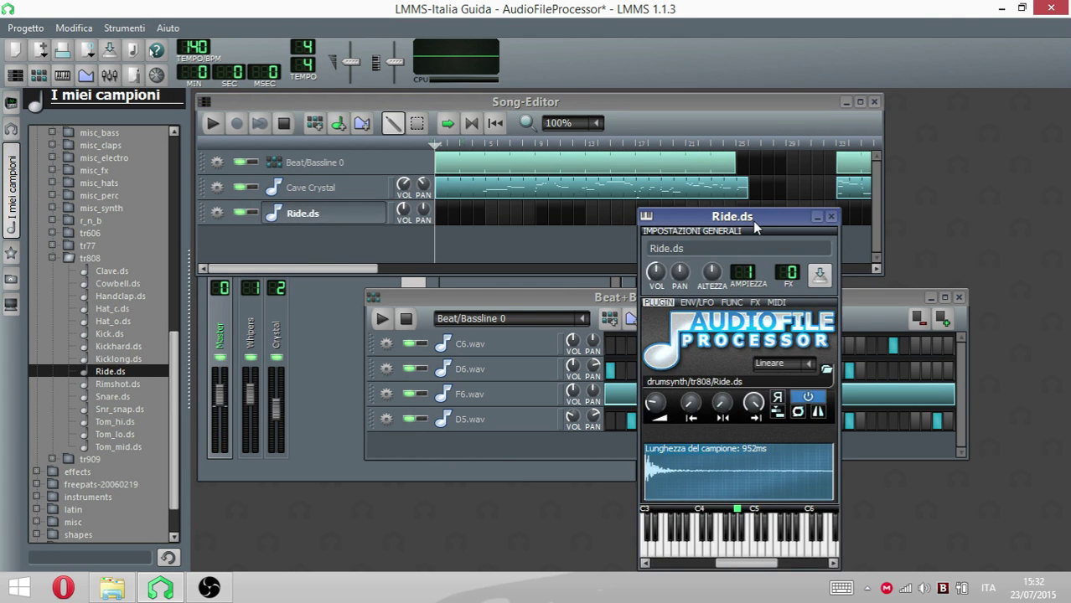
{"action": "left_click_drag", "start_coordinate": [754, 219], "coordinate": [553, 155]}
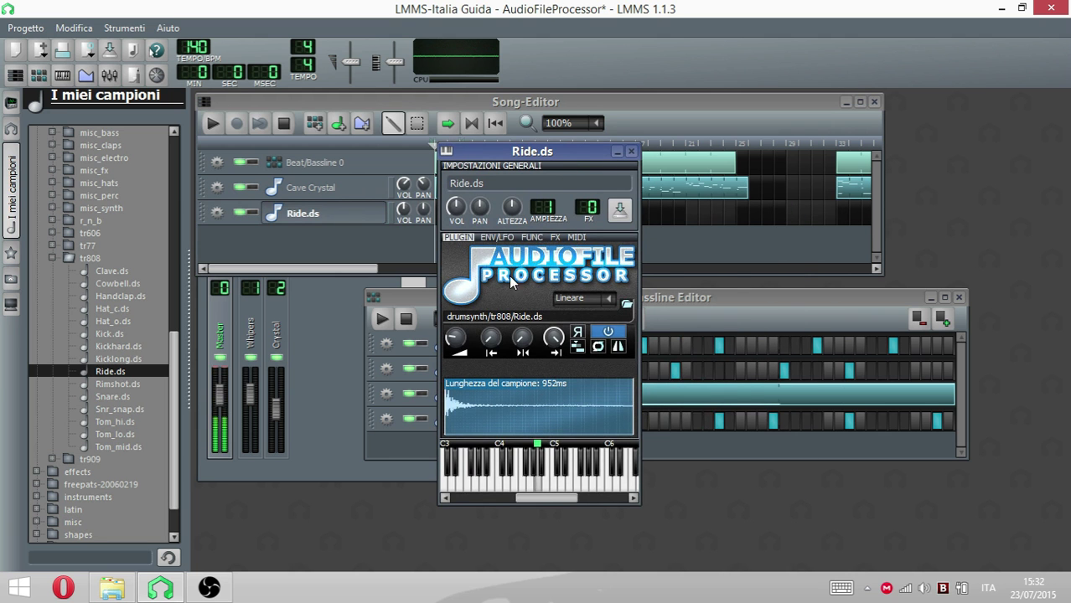
- Lower the Ride.ds sample's amplification slightly and audition the sound
{"action": "mouse_move", "coordinate": [455, 337]}
{"action": "left_click_drag", "start_coordinate": [455, 338], "coordinate": [455, 359]}
{"action": "left_click", "coordinate": [537, 481]}
{"action": "left_click", "coordinate": [537, 481]}
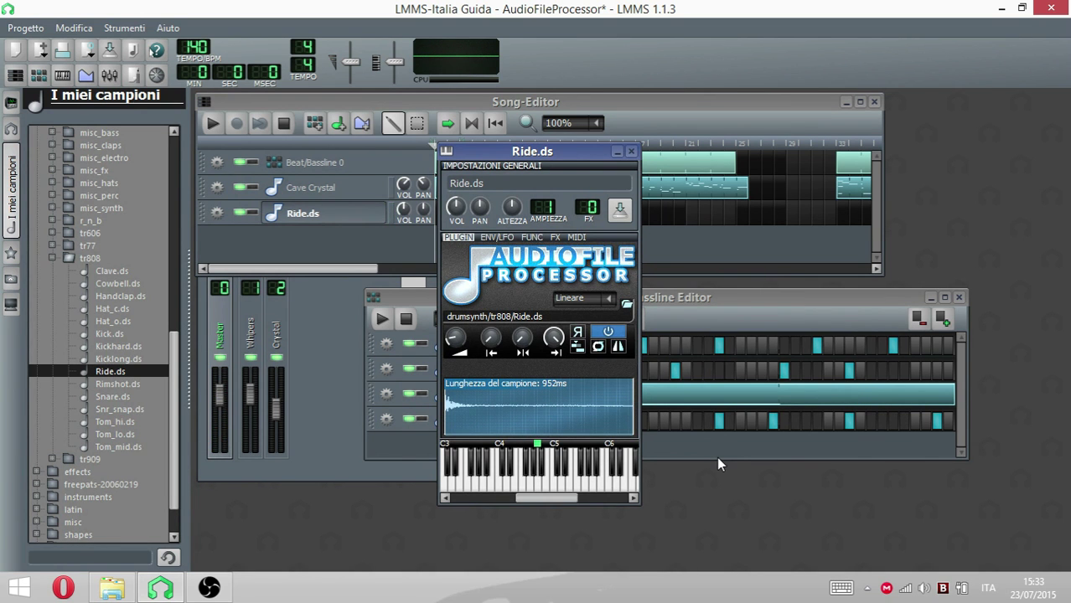
- Reverse the Ride.ds sample and audition it at low and high pitches
{"action": "key", "text": "space"}
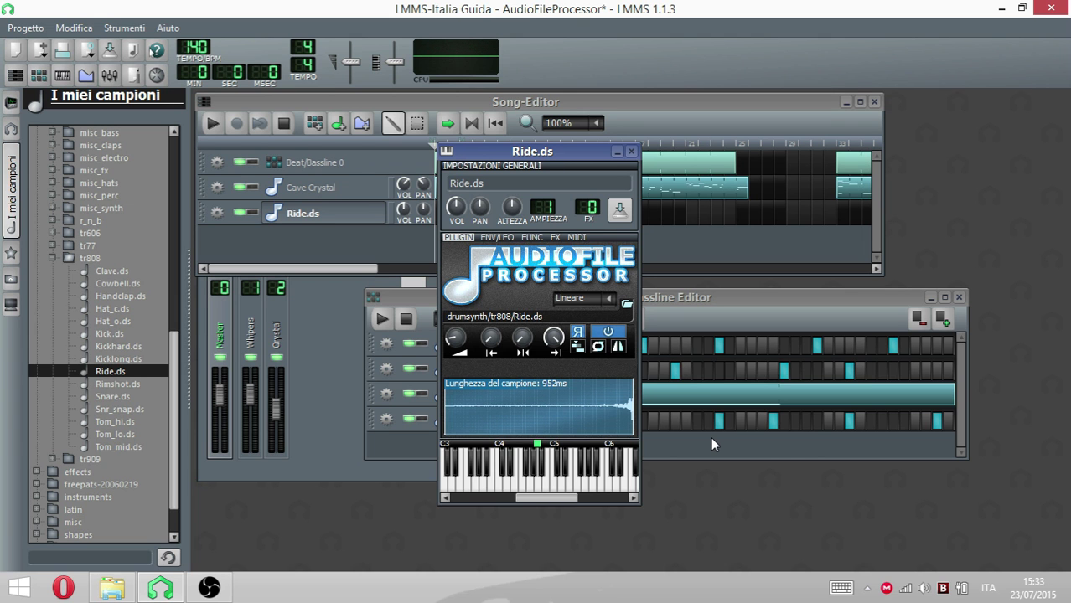
{"action": "key", "text": "z"}
{"action": "key", "text": "q"}
{"action": "key", "text": "z"}
- Adjust the end point of the reversed Ride.ds sample and audition it with several notes
{"action": "left_click_drag", "start_coordinate": [554, 342], "coordinate": [554, 256]}
{"action": "key", "text": "n"}
{"action": "key", "text": "b"}
{"action": "key", "text": "v"}
{"action": "key", "text": "m"}
{"action": "key", "text": "b"}
{"action": "key", "text": "z"}
{"action": "key", "text": "x"}
- Shape Ride.ds's volume envelope by raising its amount, lowering hold and sustain to minimum and shortening the decay
{"action": "left_click", "coordinate": [493, 238]}
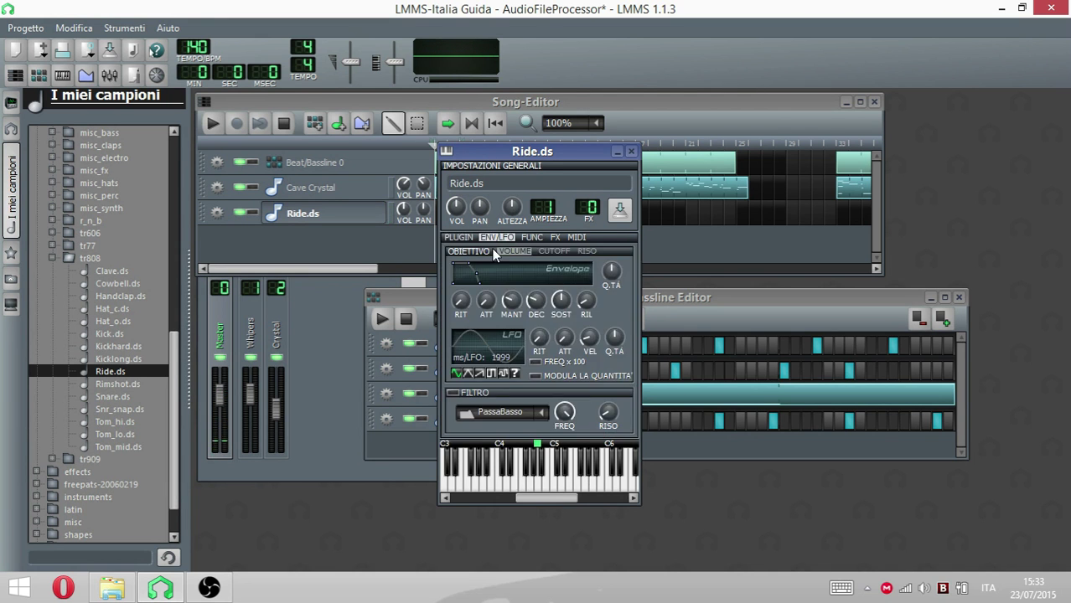
{"action": "left_click_drag", "start_coordinate": [511, 304], "coordinate": [510, 343]}
{"action": "left_click_drag", "start_coordinate": [562, 303], "coordinate": [536, 328]}
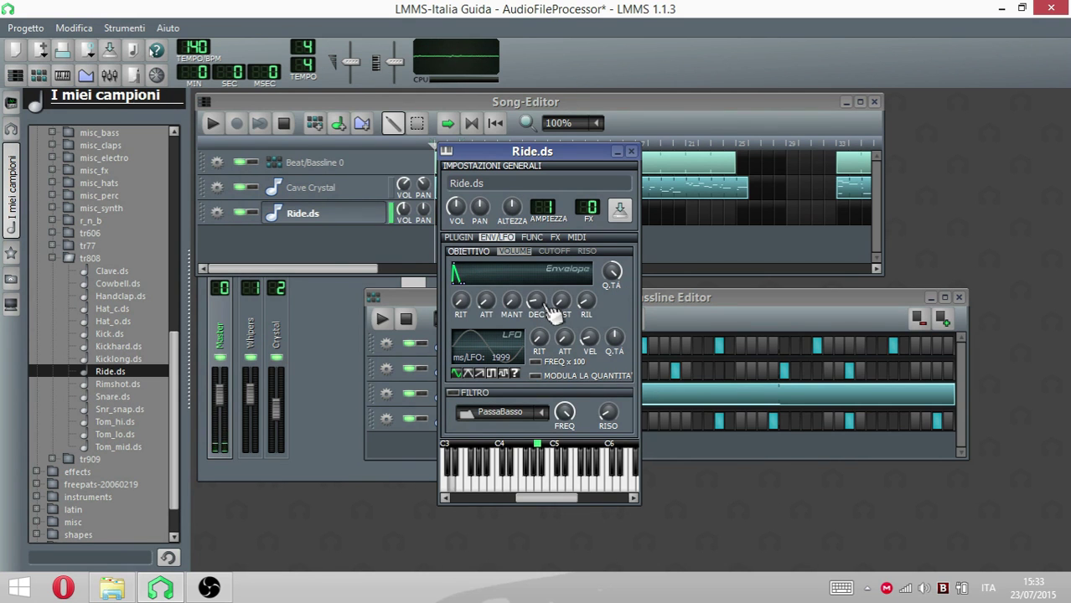
- Enable loop playback for the Ride.ds sample and adjust its loop range to a 205 ms selection
{"action": "left_click", "coordinate": [458, 238]}
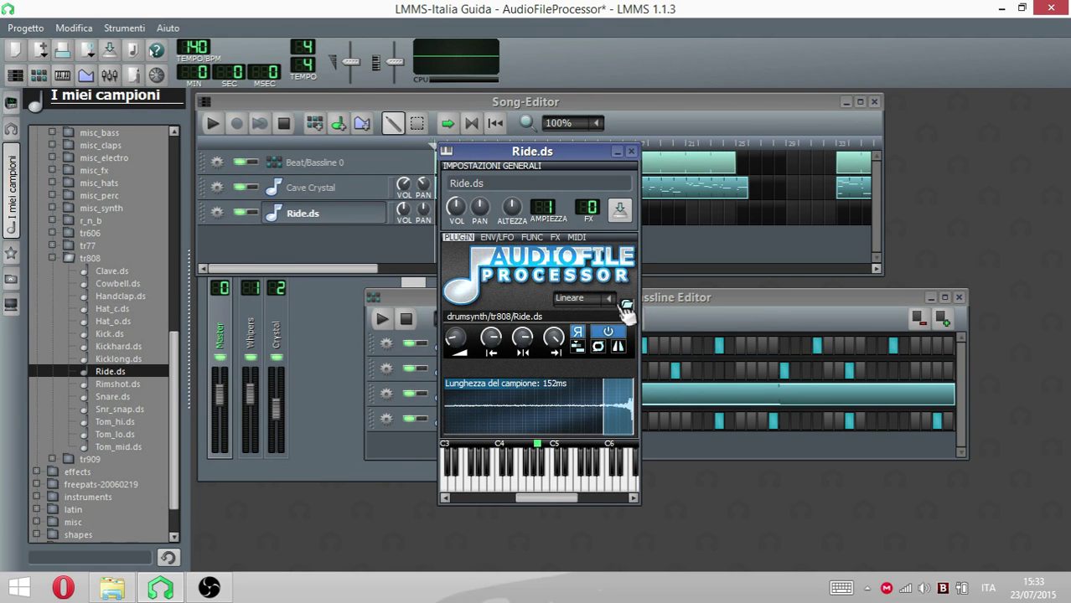
{"action": "left_click", "coordinate": [598, 346]}
{"action": "mouse_move", "coordinate": [553, 337]}
{"action": "left_mouse_down"}
{"action": "mouse_move", "coordinate": [553, 327]}
{"action": "mouse_move", "coordinate": [540, 352]}
{"action": "left_mouse_up"}
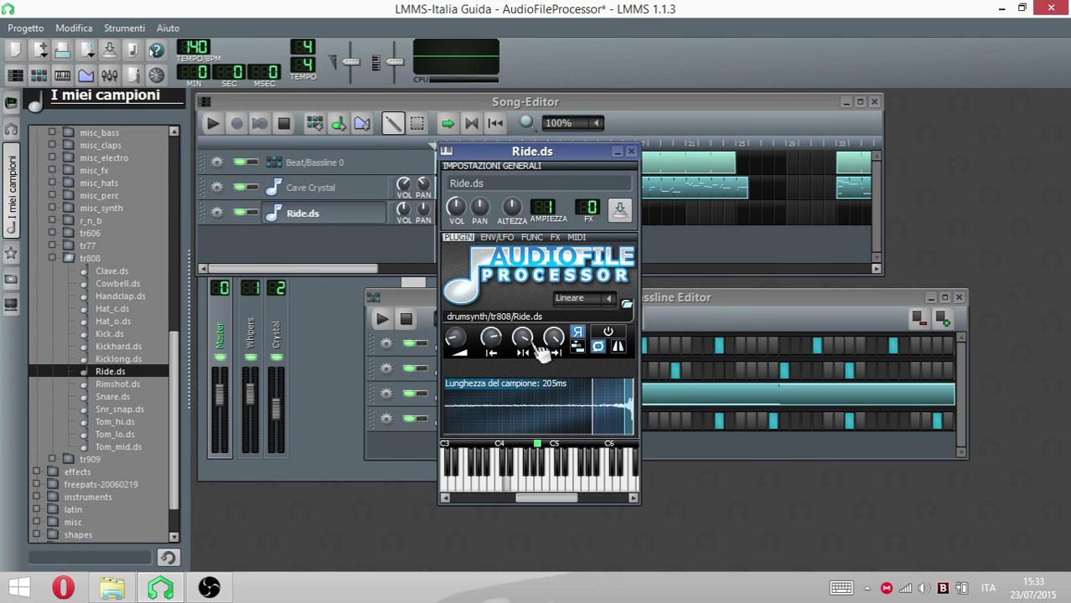
- Try ping-pong looping and unreversed playback on Ride.ds, returning to the standard loop with reverse enabled
{"action": "left_click", "coordinate": [620, 348]}
{"action": "left_click", "coordinate": [599, 348]}
{"action": "left_click", "coordinate": [580, 345]}
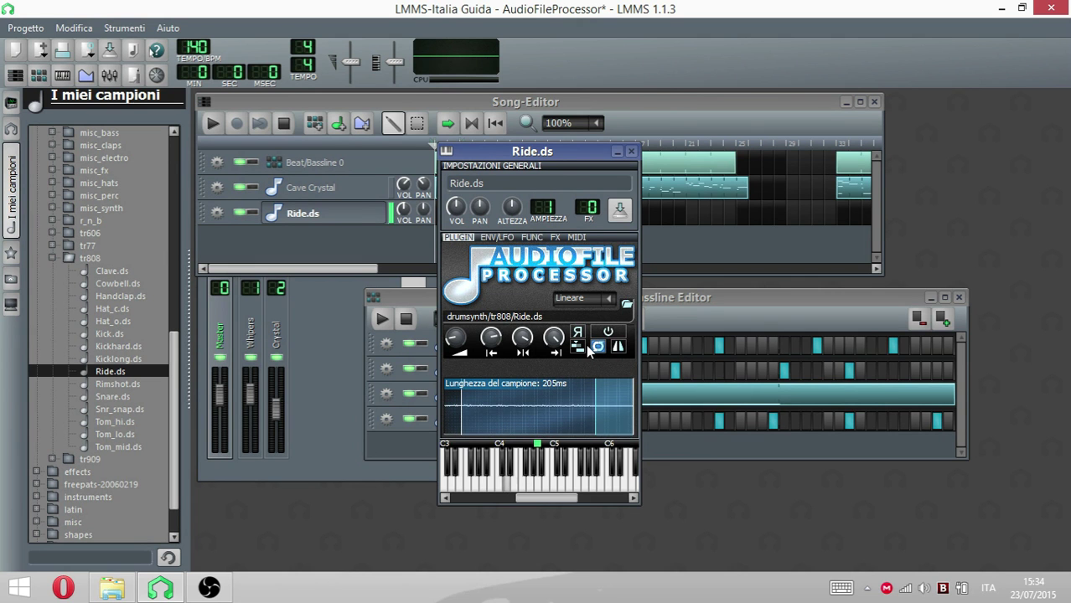
{"action": "left_click", "coordinate": [577, 334]}
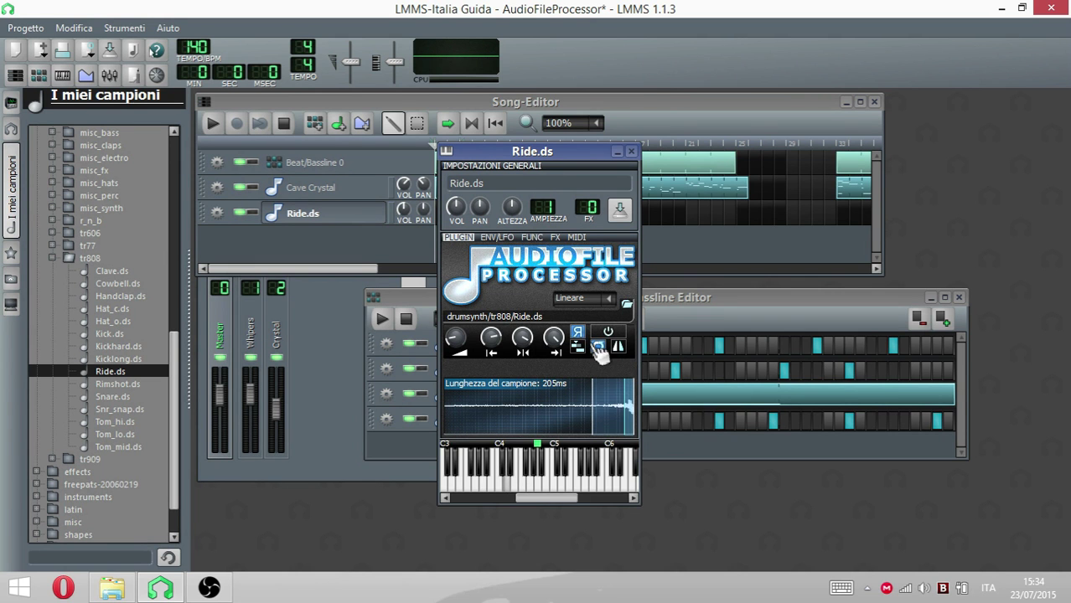
- Shorten the Ride.ds sample selection to 80 ms and return its volume envelope amount to neutral
{"action": "mouse_move", "coordinate": [553, 337]}
{"action": "left_mouse_down"}
{"action": "mouse_move", "coordinate": [553, 352]}
{"action": "mouse_move", "coordinate": [513, 362]}
{"action": "mouse_move", "coordinate": [509, 350]}
{"action": "mouse_move", "coordinate": [553, 327]}
{"action": "left_mouse_up"}
{"action": "left_click", "coordinate": [497, 238]}
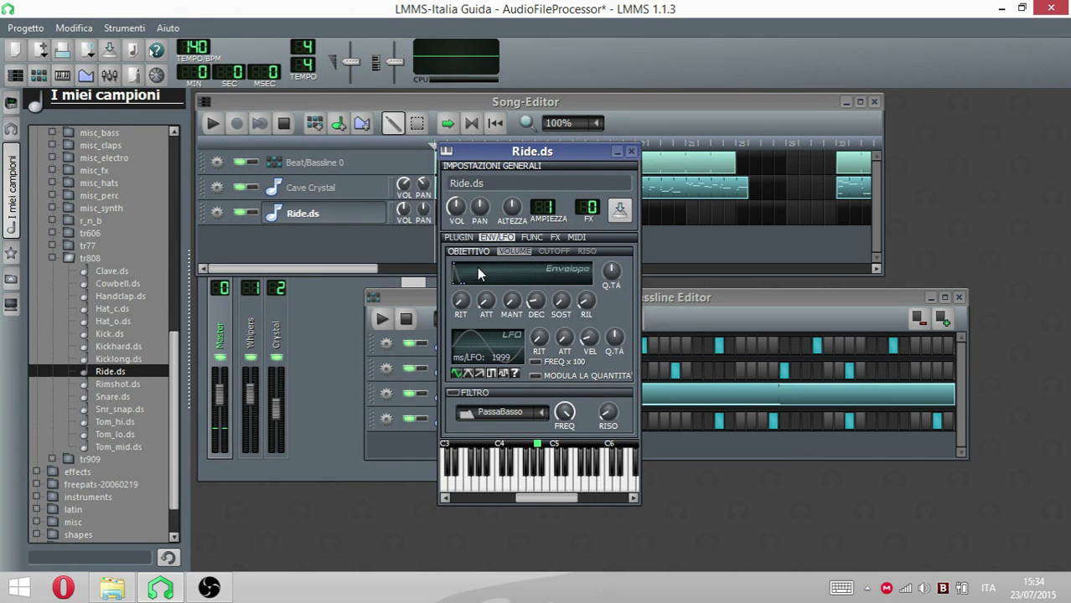
{"action": "left_click", "coordinate": [458, 237]}
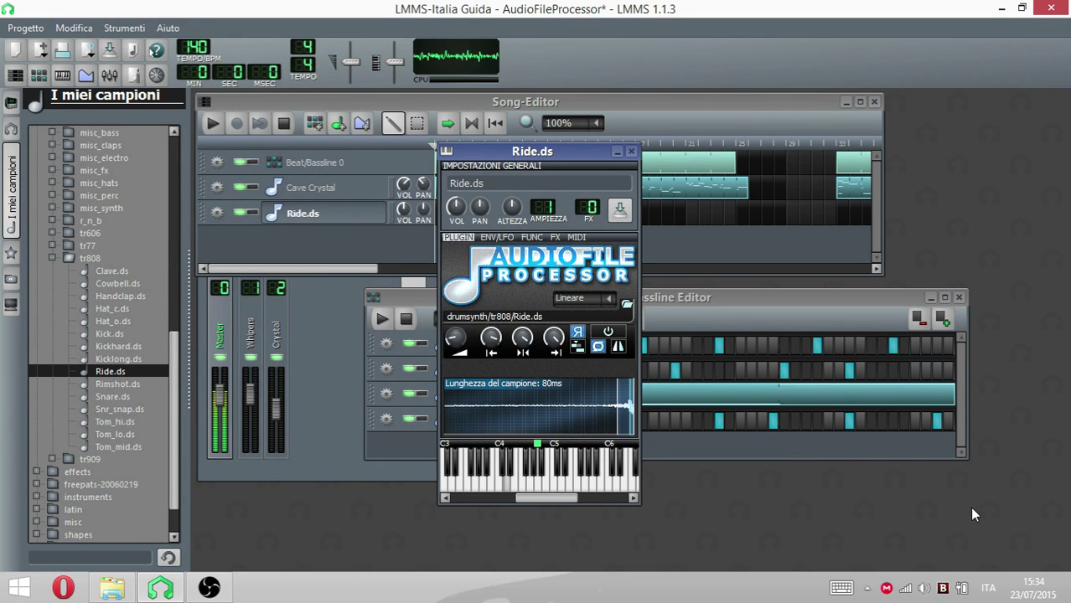
- Audition the looped Ride.ds sample with a run of notes and move its base note one octave down
{"action": "key", "text": "n"}
{"action": "key", "text": "w"}
{"action": "key", "text": "q"}
{"action": "key", "text": "w"}
{"action": "key", "text": "e"}
{"action": "key", "text": "w"}
{"action": "key", "text": "q"}
{"action": "key", "text": "w"}
{"action": "key", "text": "q"}
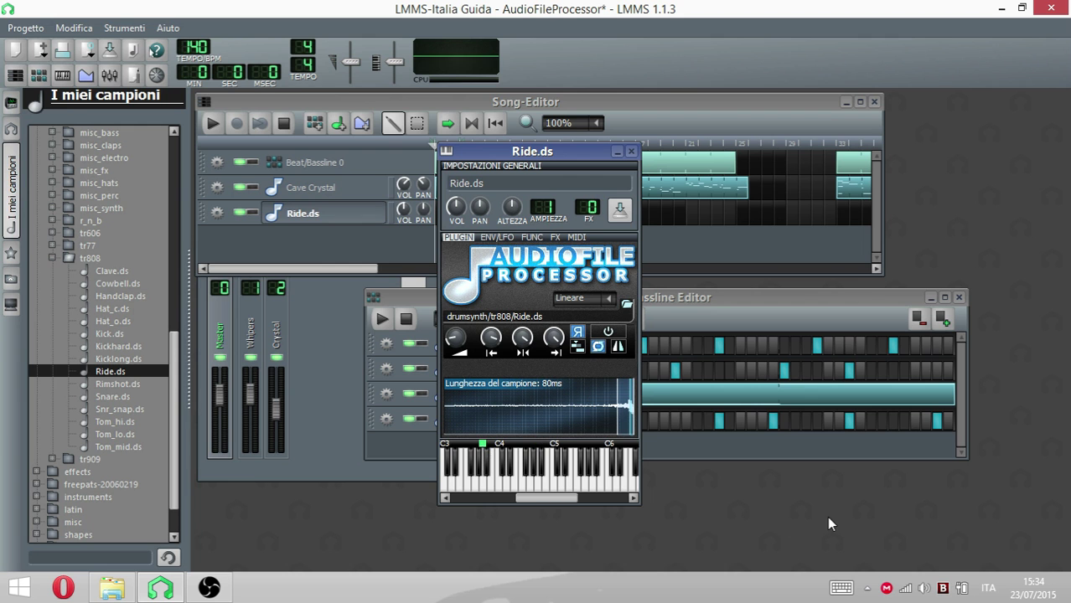
- Audition the looped Ride.ds sample with low and high notes and lower the instrument's pitch
{"action": "key", "text": "z"}
{"action": "key", "text": "b"}
{"action": "key", "text": "m"}
{"action": "key", "text": "n"}
{"action": "key", "text": "m"}
{"action": "key", "text": "e"}
{"action": "key", "text": "q"}
{"action": "key", "text": "n"}
{"action": "key", "text": "b"}
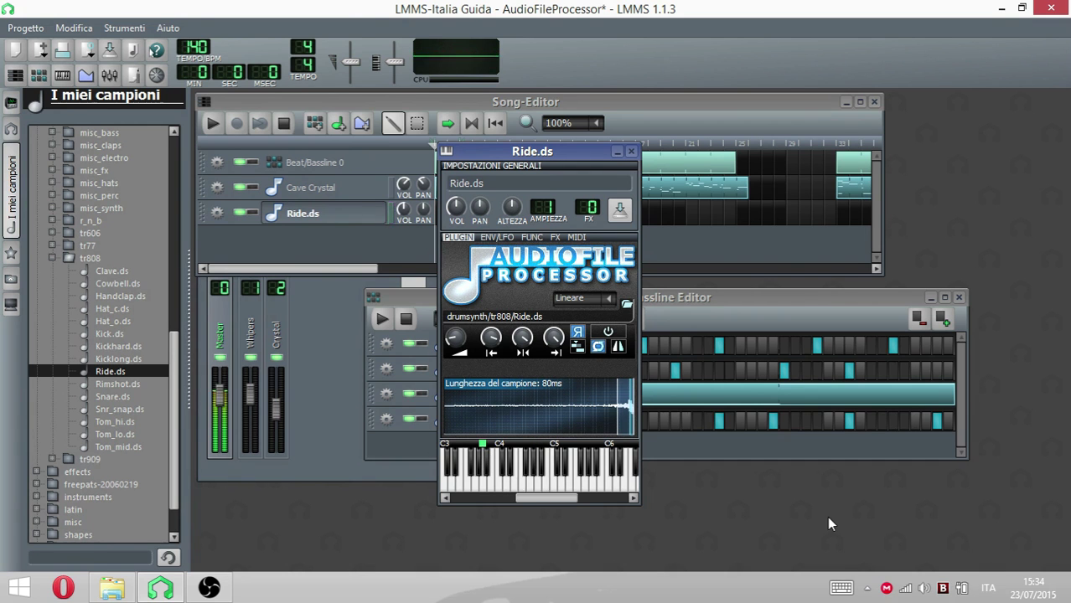
{"action": "left_click", "coordinate": [520, 346]}
{"action": "key", "text": "n"}
{"action": "key", "text": "n"}
{"action": "key", "text": "v"}
{"action": "key", "text": "q"}
{"action": "key", "text": "m"}
{"action": "key", "text": "b"}
{"action": "key", "text": "c"}
{"action": "key", "text": "v"}
{"action": "left_click_drag", "start_coordinate": [512, 206], "coordinate": [511, 228]}
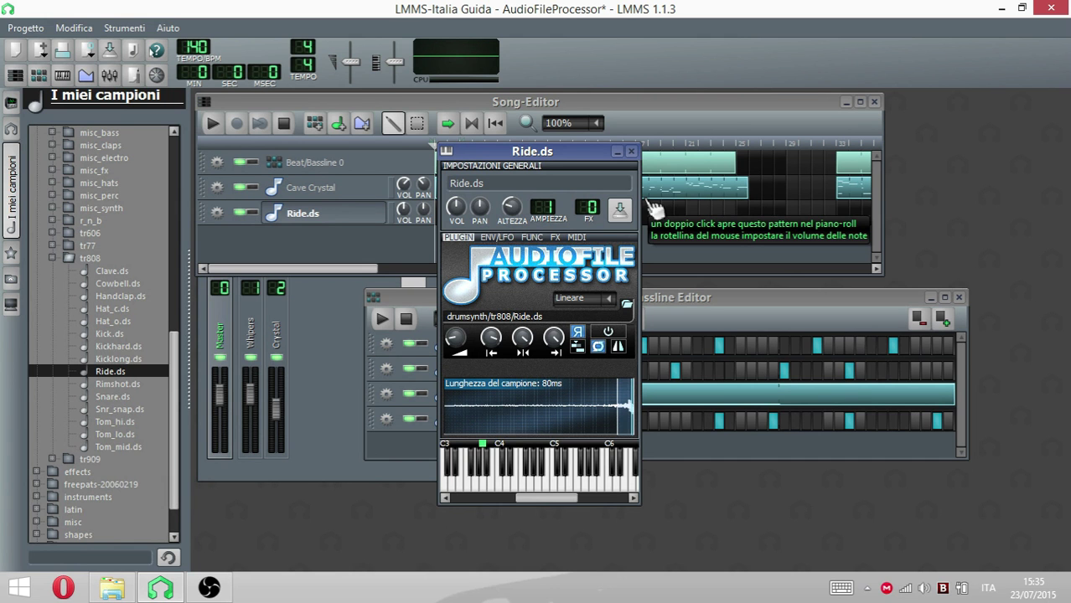
- Close the Ride.ds instrument window and start a new project, discarding the unsaved changes
{"action": "left_click", "coordinate": [630, 154]}
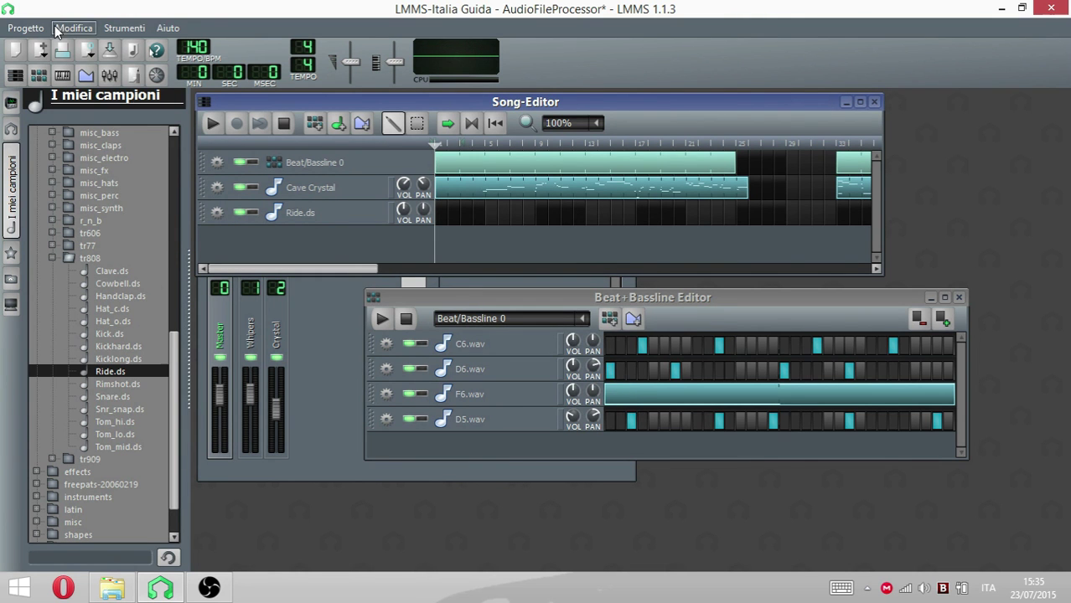
{"action": "left_click", "coordinate": [25, 28]}
{"action": "left_click", "coordinate": [33, 46]}
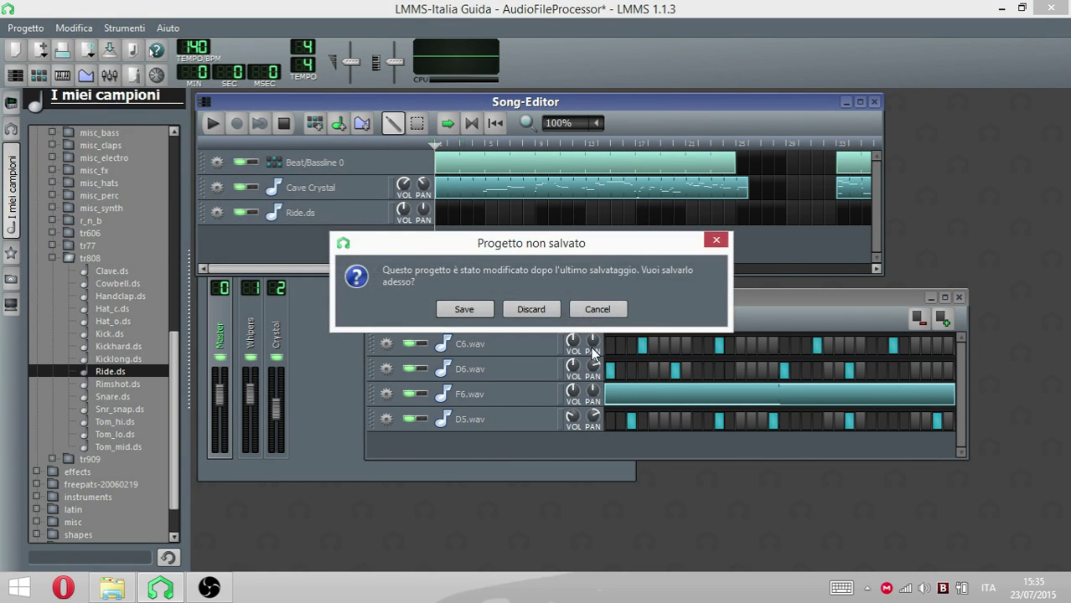
{"action": "left_click", "coordinate": [533, 309]}
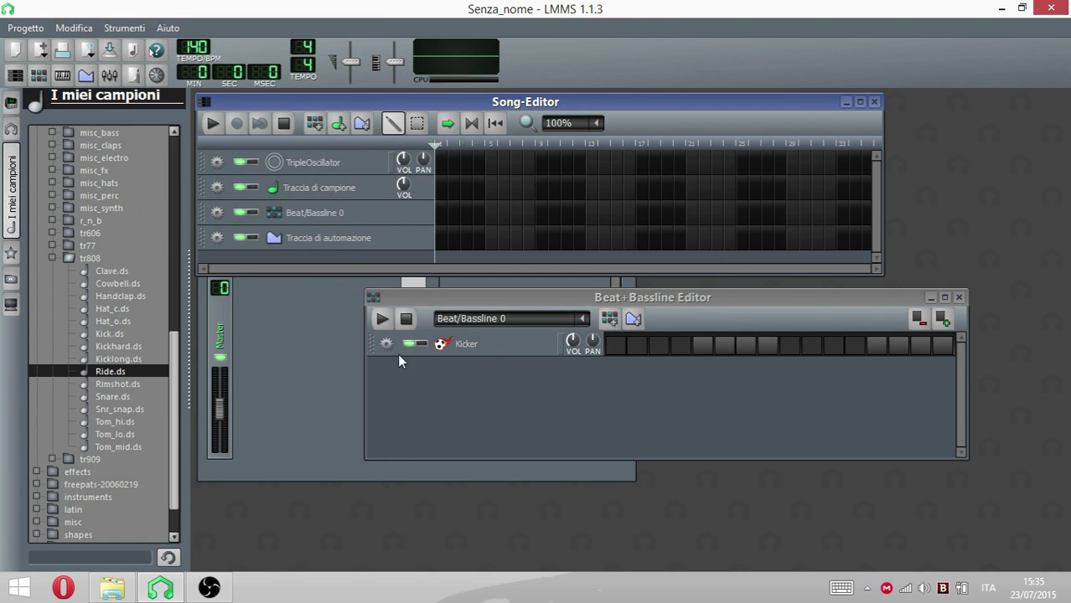
- Replace the default Kicker track in the Beat+Bassline Editor with the tr808 Kickhard.ds sample
{"action": "right_click", "coordinate": [406, 351]}
{"action": "left_click", "coordinate": [427, 380]}
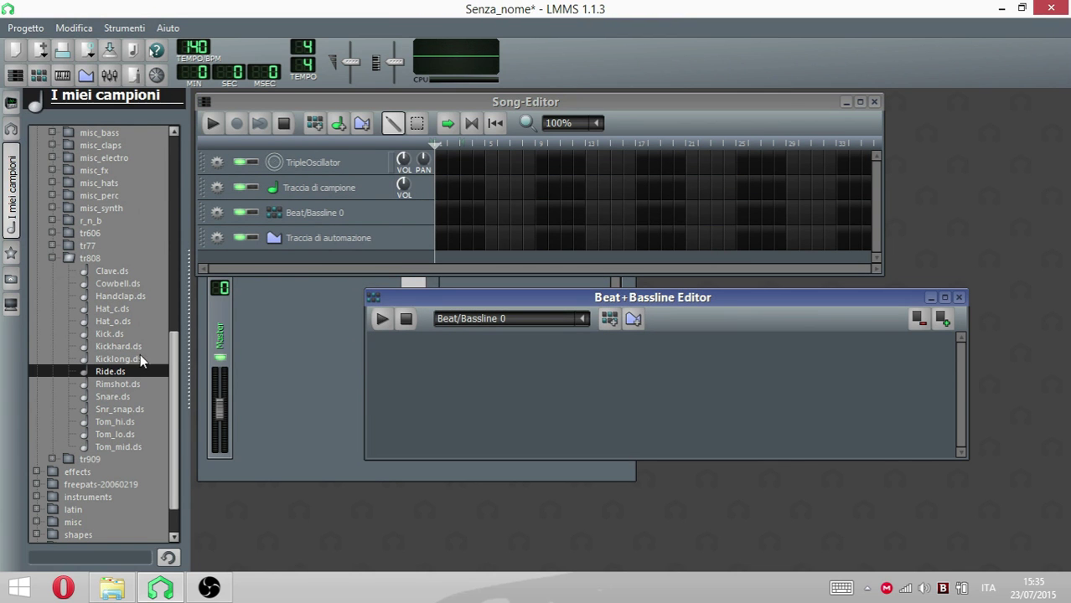
{"action": "left_click_drag", "start_coordinate": [116, 346], "coordinate": [524, 401]}
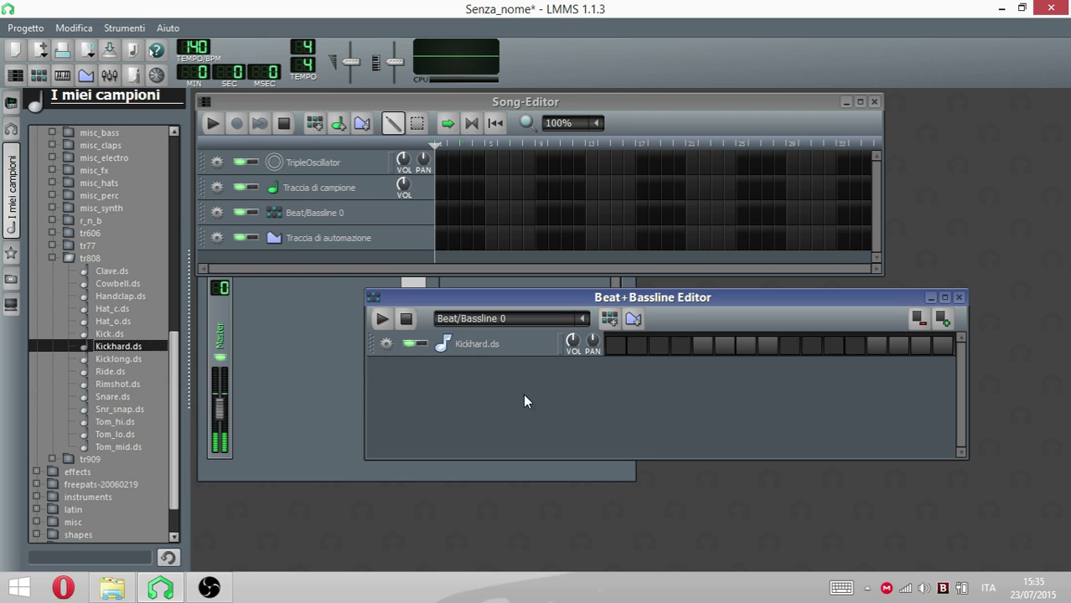
- Preview several tr808 drum samples and add Rimshot.ds as a new beat track
{"action": "left_click_drag", "start_coordinate": [112, 397], "coordinate": [462, 405]}
{"action": "left_click_drag", "start_coordinate": [61, 400], "coordinate": [105, 403]}
{"action": "left_click", "coordinate": [108, 408]}
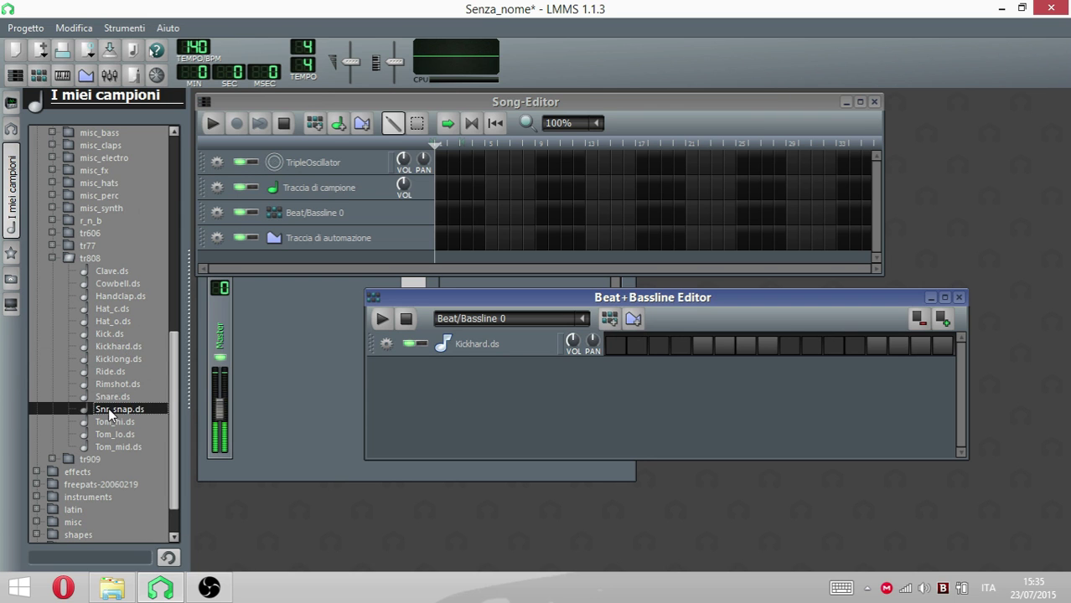
{"action": "left_click", "coordinate": [114, 434]}
{"action": "left_click", "coordinate": [119, 385]}
{"action": "left_click", "coordinate": [119, 350]}
{"action": "left_click", "coordinate": [122, 378]}
{"action": "left_click_drag", "start_coordinate": [122, 384], "coordinate": [627, 383]}
- Program Kickhard.ds hits on steps 1, 5, 9 and 13, and Rimshot.ds hits on steps 3, 4, 11 and 12
{"action": "left_click", "coordinate": [616, 344]}
{"action": "left_click", "coordinate": [658, 369]}
{"action": "left_click", "coordinate": [680, 369]}
{"action": "left_click", "coordinate": [790, 345]}
{"action": "left_click", "coordinate": [855, 371]}
{"action": "left_click", "coordinate": [702, 345]}
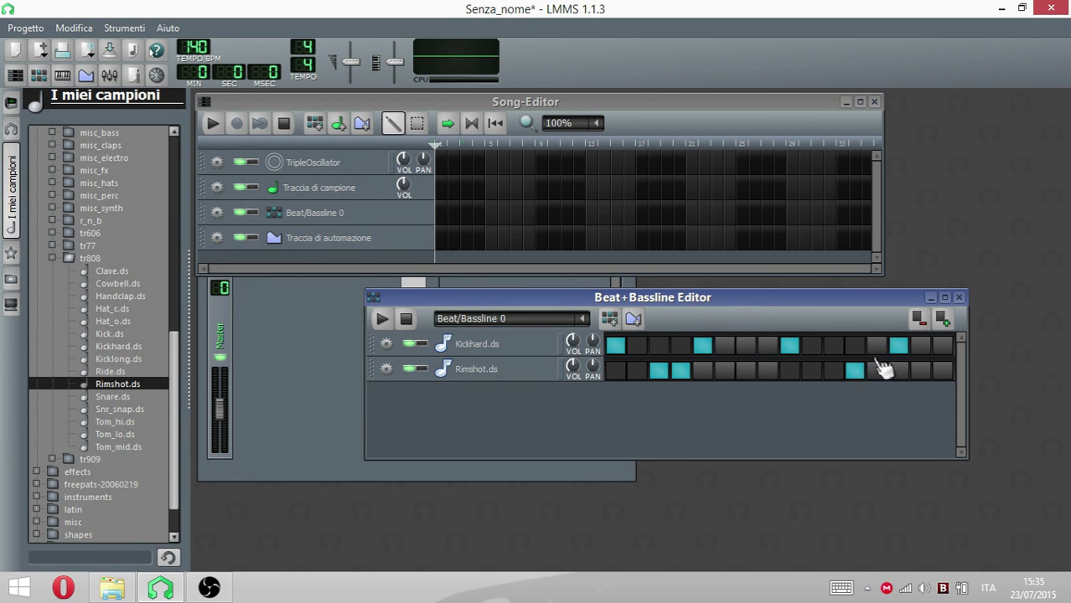
{"action": "left_click", "coordinate": [876, 345]}
{"action": "left_click", "coordinate": [832, 371]}
- Add the tr808 Snare.ds sample as a beat track with hits on steps 5 and 13
{"action": "left_click_drag", "start_coordinate": [118, 397], "coordinate": [658, 412]}
{"action": "left_click", "coordinate": [702, 395]}
{"action": "left_click", "coordinate": [876, 396]}
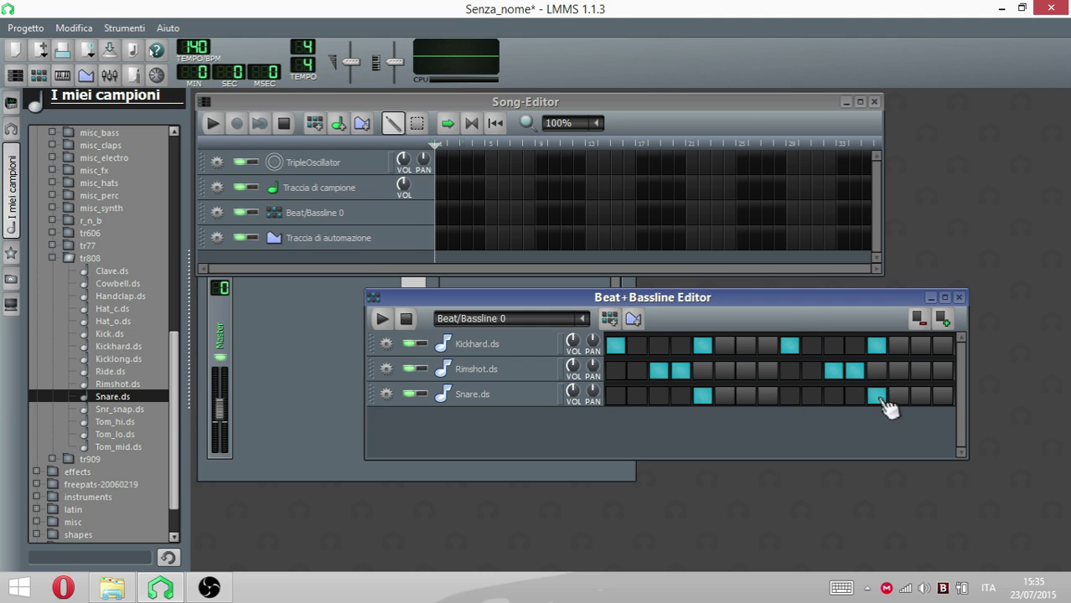
- Play the beat pattern and add Rimshot.ds hits on steps 7, 8, 15 and 16
{"action": "left_click", "coordinate": [382, 318]}
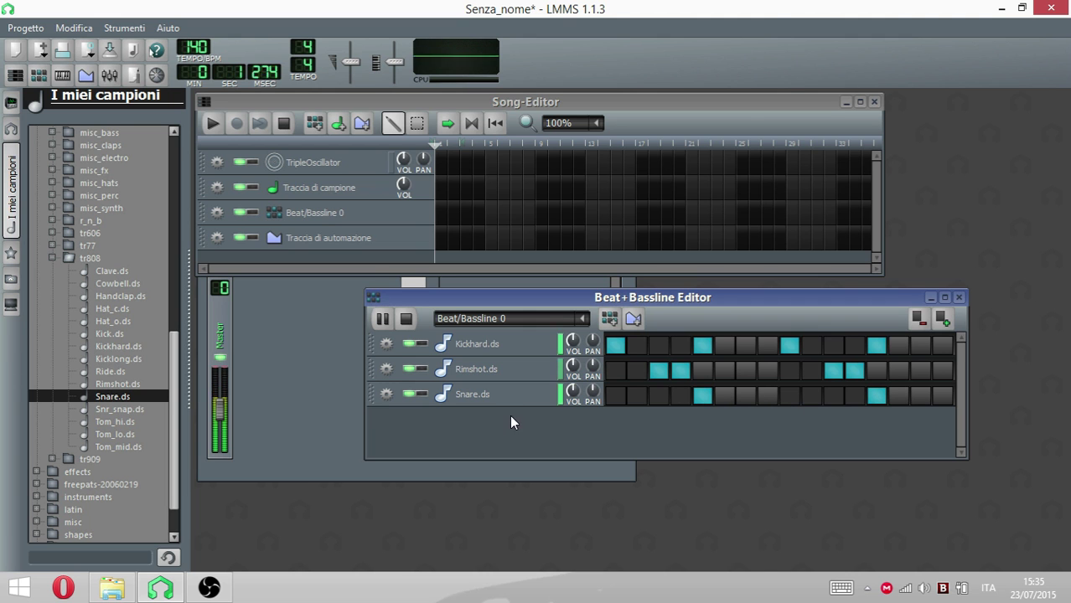
{"action": "left_click", "coordinate": [746, 371]}
{"action": "left_click", "coordinate": [767, 371]}
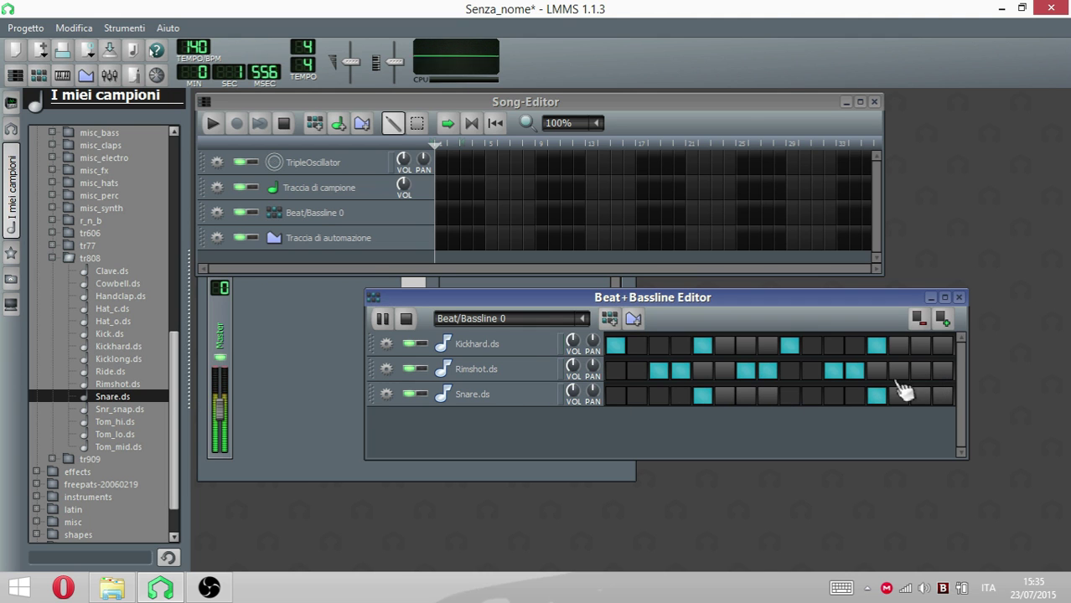
{"action": "left_click", "coordinate": [920, 371]}
{"action": "left_click", "coordinate": [942, 372]}
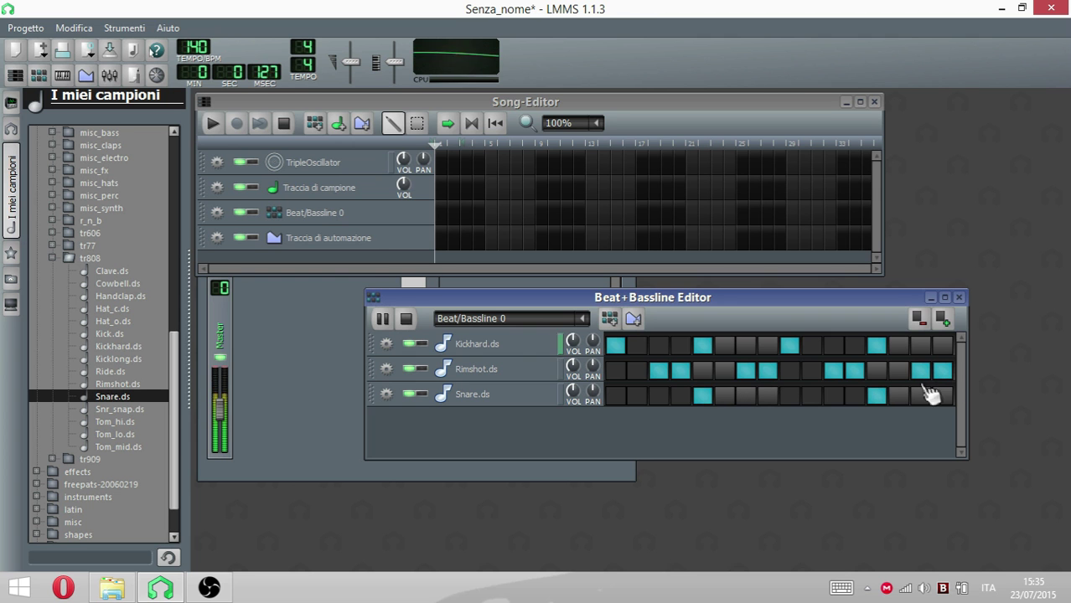
- Try reversing the Kickhard.ds sample while the beat pattern plays
{"action": "left_click", "coordinate": [511, 347]}
{"action": "left_click_drag", "start_coordinate": [960, 216], "coordinate": [781, 196]}
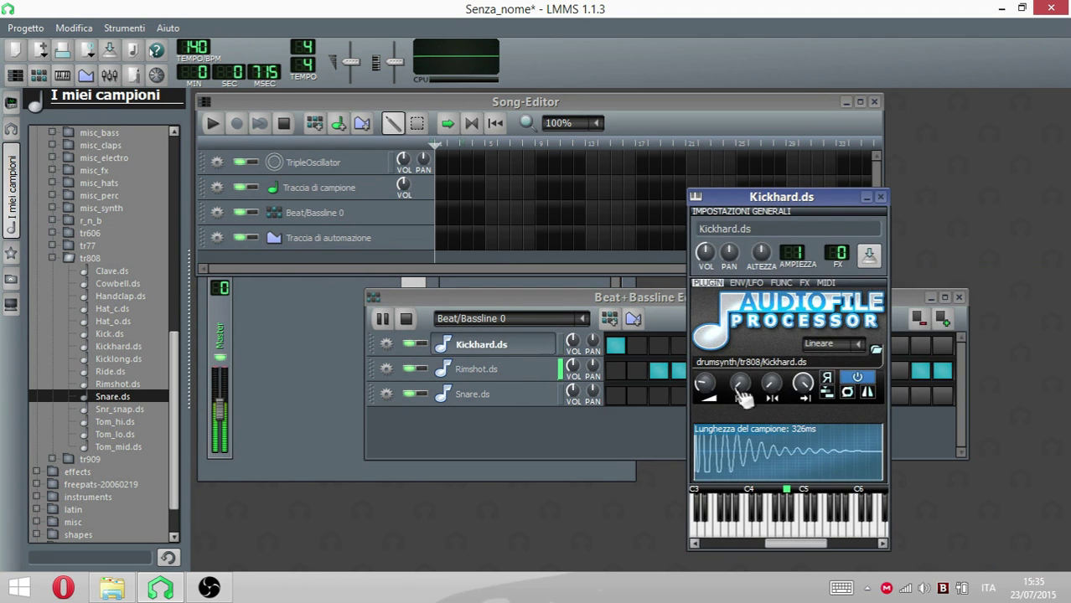
{"action": "left_click", "coordinate": [827, 379]}
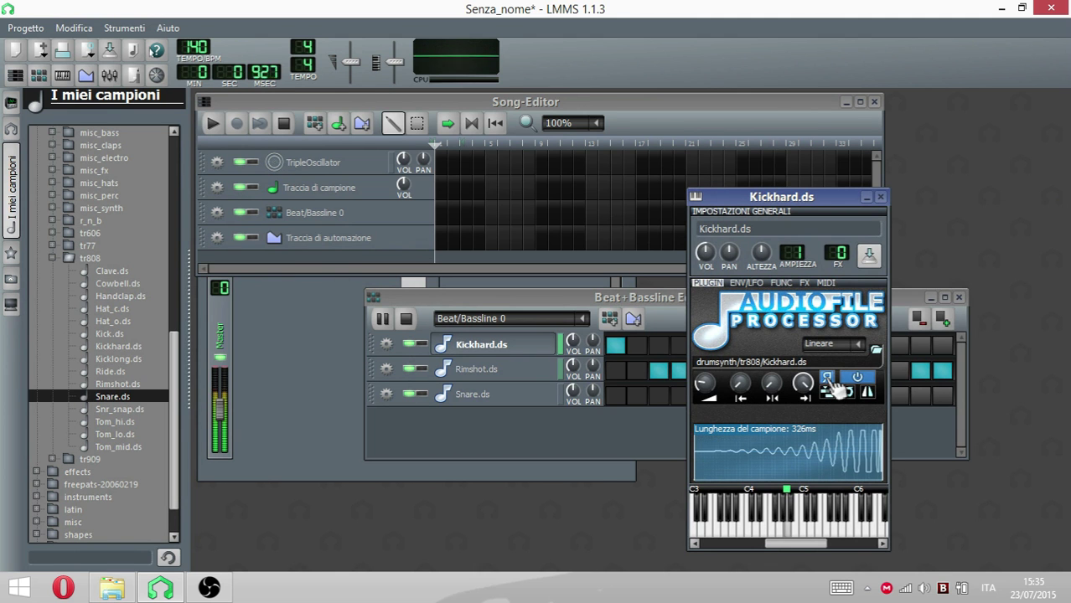
{"action": "left_click", "coordinate": [830, 378]}
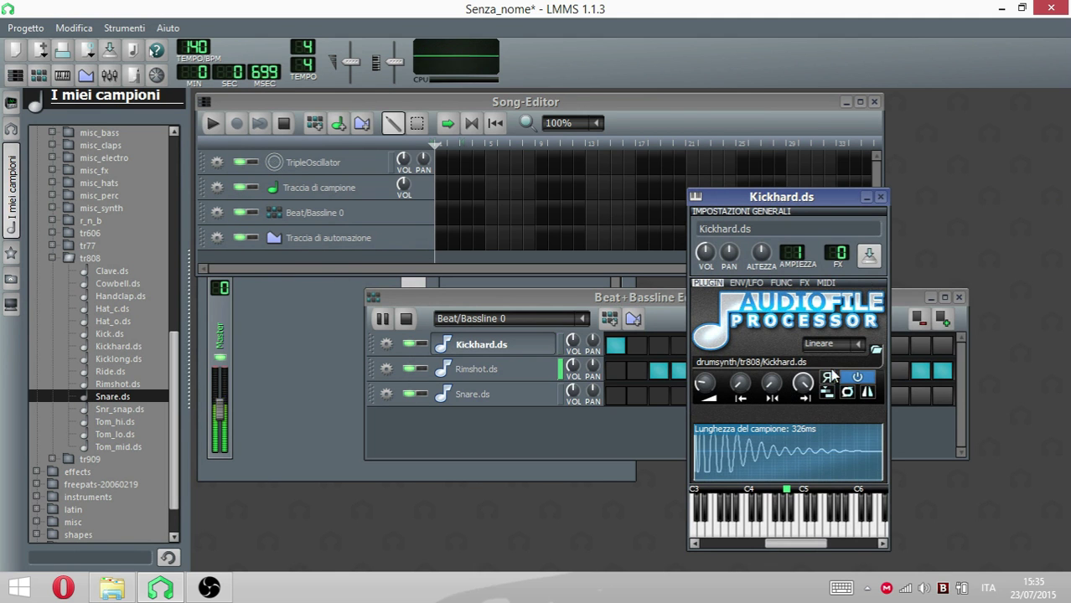
{"action": "left_click", "coordinate": [879, 197]}
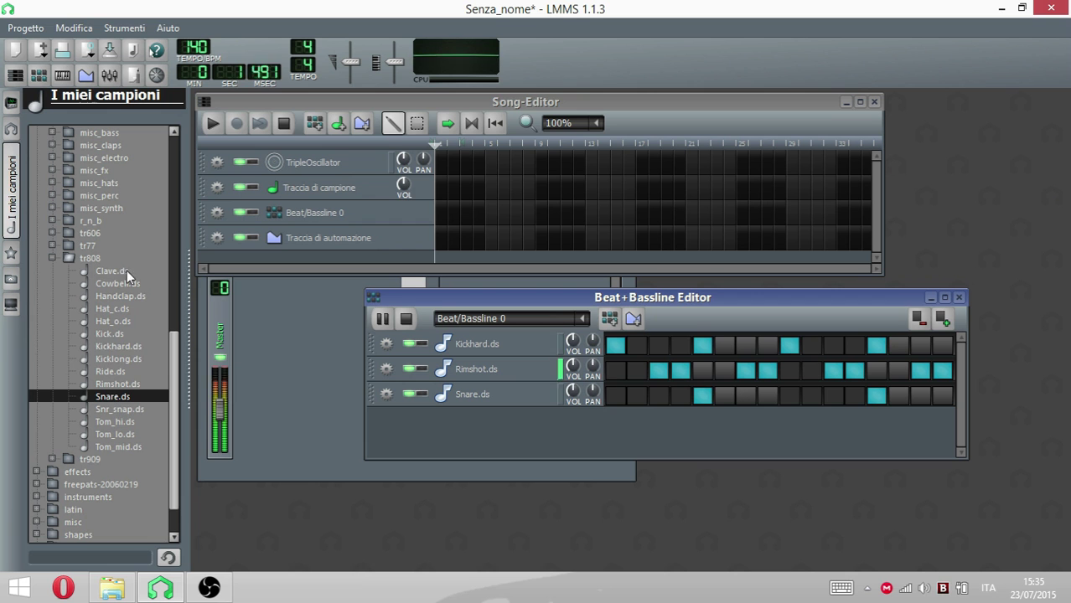
- Add the tr808 Kick.ds sample as a beat track and reverse it
{"action": "left_click", "coordinate": [109, 334]}
{"action": "left_click_drag", "start_coordinate": [568, 484], "coordinate": [564, 428]}
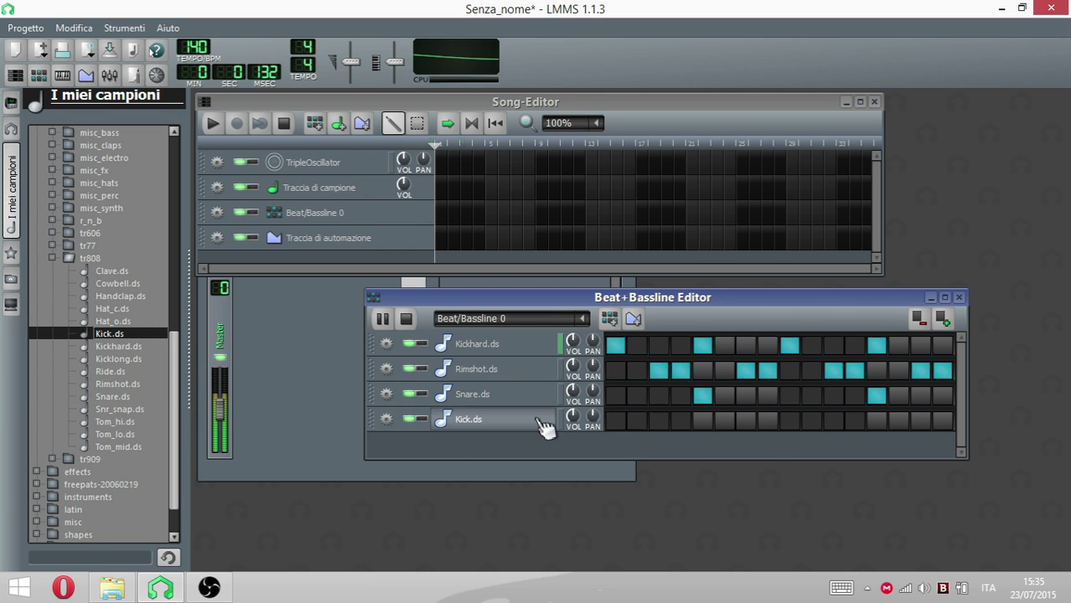
{"action": "left_click", "coordinate": [471, 420]}
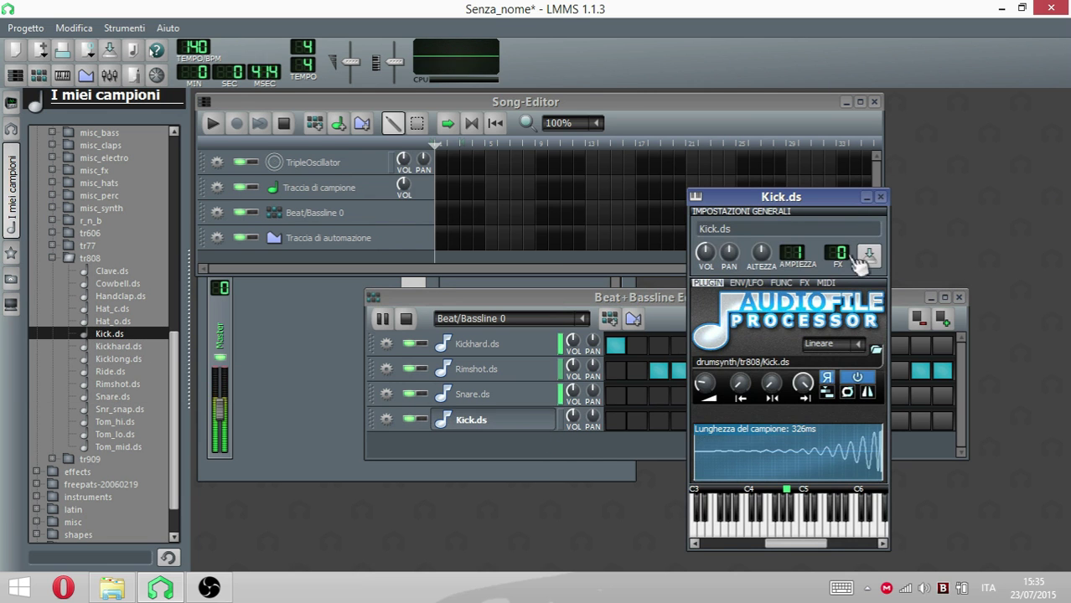
{"action": "left_click", "coordinate": [879, 197]}
- Try a Kick.ds hit on step 4 and restart the beat pattern briefly
{"action": "left_click", "coordinate": [681, 420]}
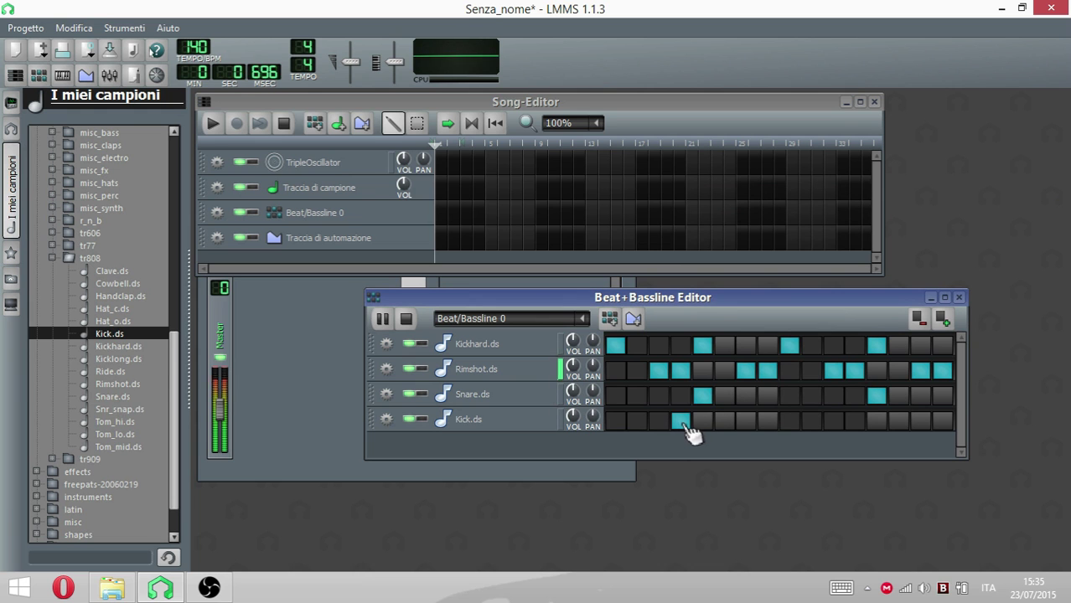
{"action": "left_click", "coordinate": [681, 421]}
{"action": "left_click", "coordinate": [404, 320]}
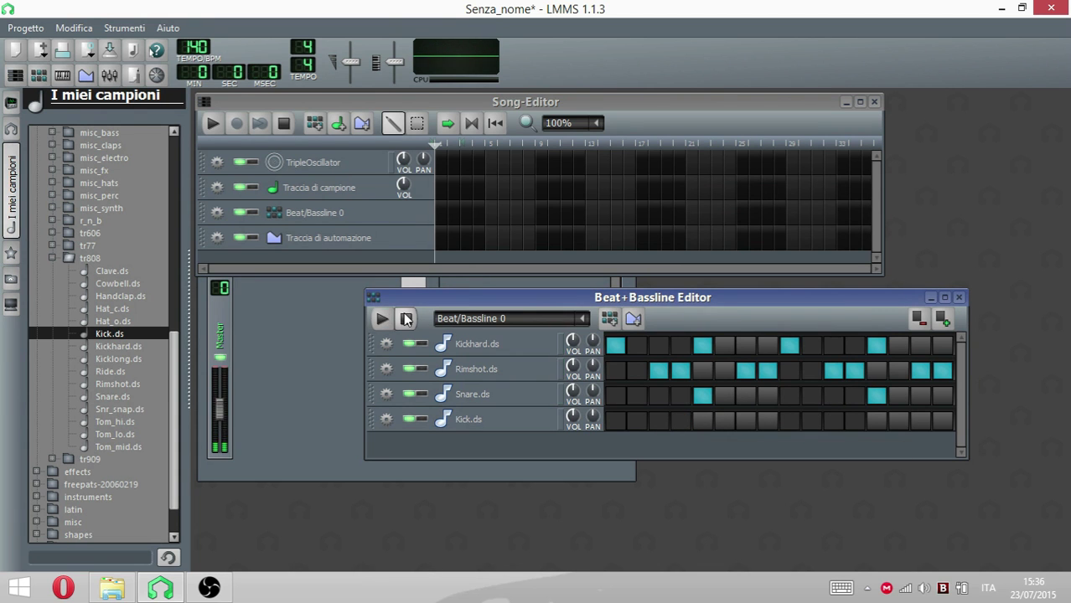
{"action": "left_click", "coordinate": [381, 319]}
{"action": "left_click", "coordinate": [405, 318]}
- Program the reversed Kick.ds hits on steps 3 and 11
{"action": "left_click", "coordinate": [679, 424]}
{"action": "left_click", "coordinate": [852, 422]}
{"action": "left_click", "coordinate": [851, 424]}
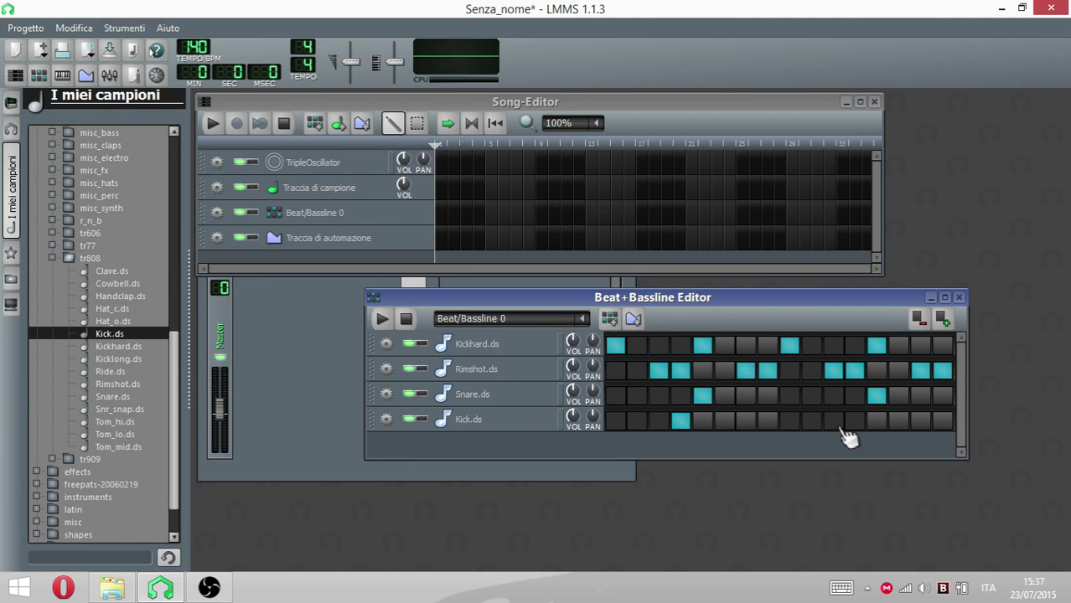
{"action": "left_click", "coordinate": [679, 422]}
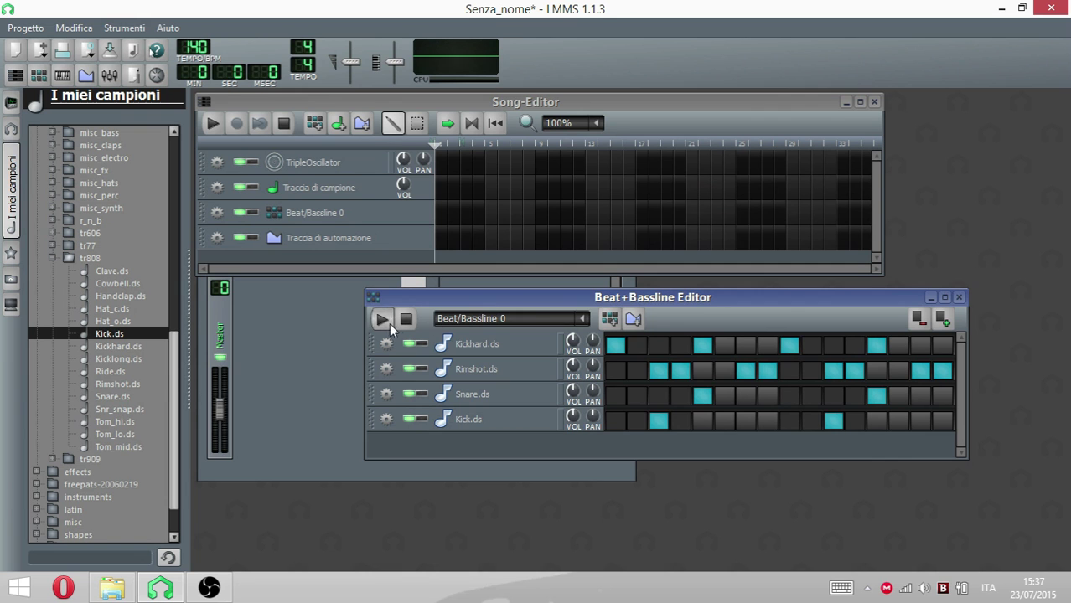
- Play the pattern with Rimshot.ds and Snare.ds muted, and move the Kick.ds hits to steps 2 and 10
{"action": "left_click", "coordinate": [389, 321]}
{"action": "left_click", "coordinate": [413, 368]}
{"action": "left_click", "coordinate": [413, 394]}
{"action": "left_click", "coordinate": [658, 421]}
{"action": "left_click", "coordinate": [637, 420]}
{"action": "left_click", "coordinate": [811, 420]}
{"action": "left_click", "coordinate": [833, 420]}
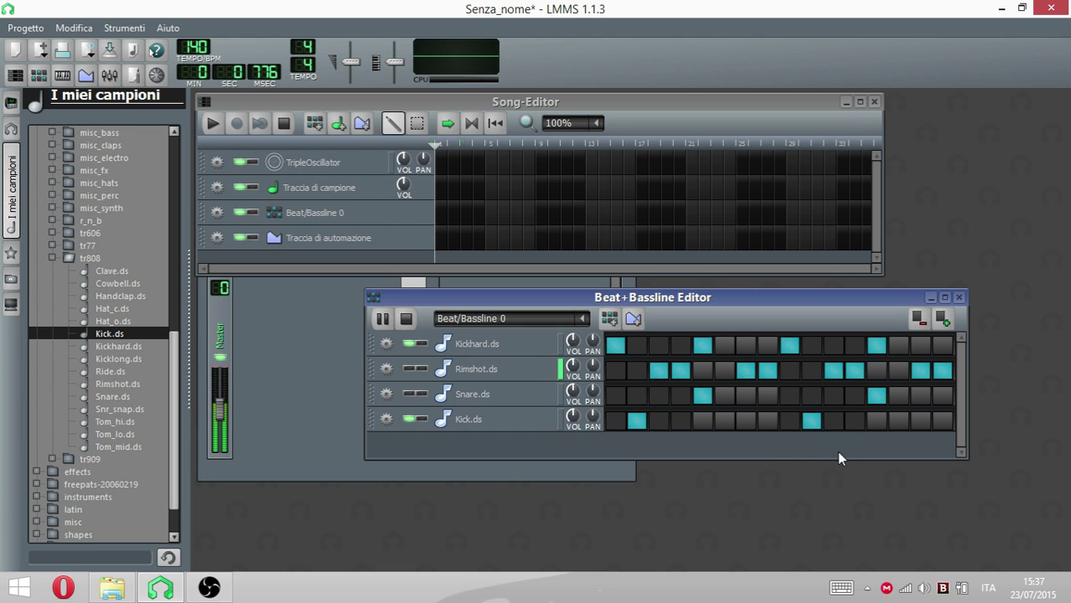
- Add Kick.ds hits on steps 6 and 14 and stop playback after listening
{"action": "left_click", "coordinate": [725, 422]}
{"action": "left_click", "coordinate": [898, 420]}
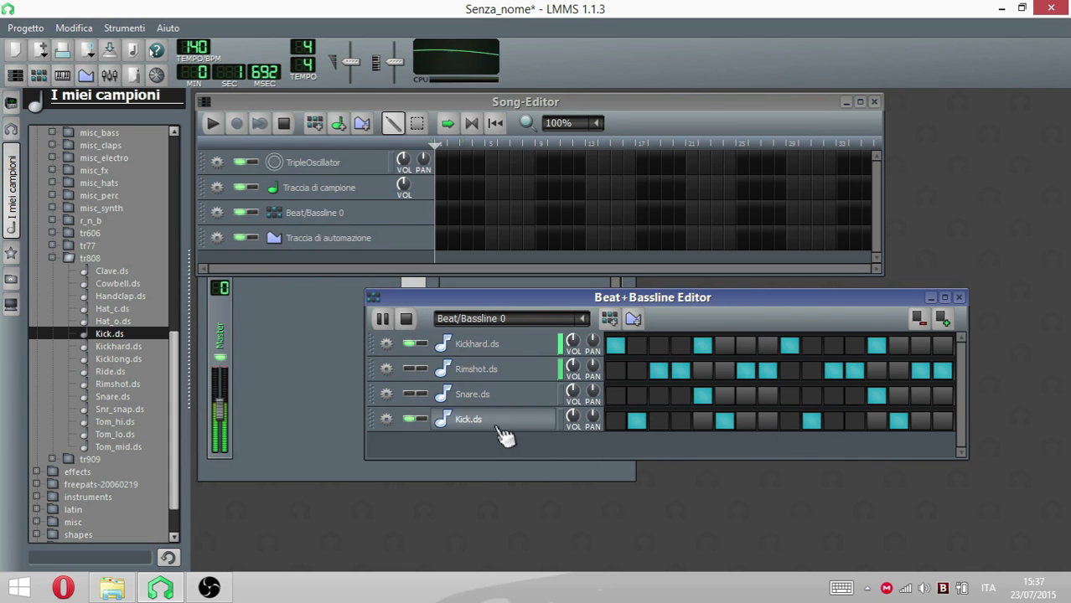
{"action": "left_click", "coordinate": [406, 318]}
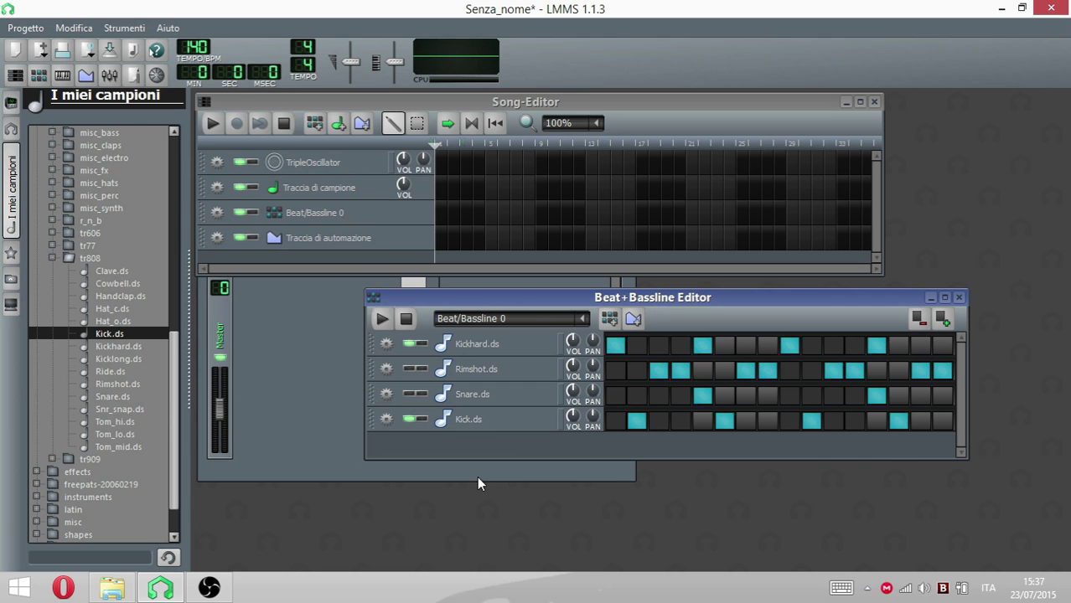
- Browse the sample folders and examine the function and effects settings of the Kickhard.ds instrument
{"action": "scroll", "coordinate": [146, 263], "scroll_direction": "up", "scroll_amount": 12}
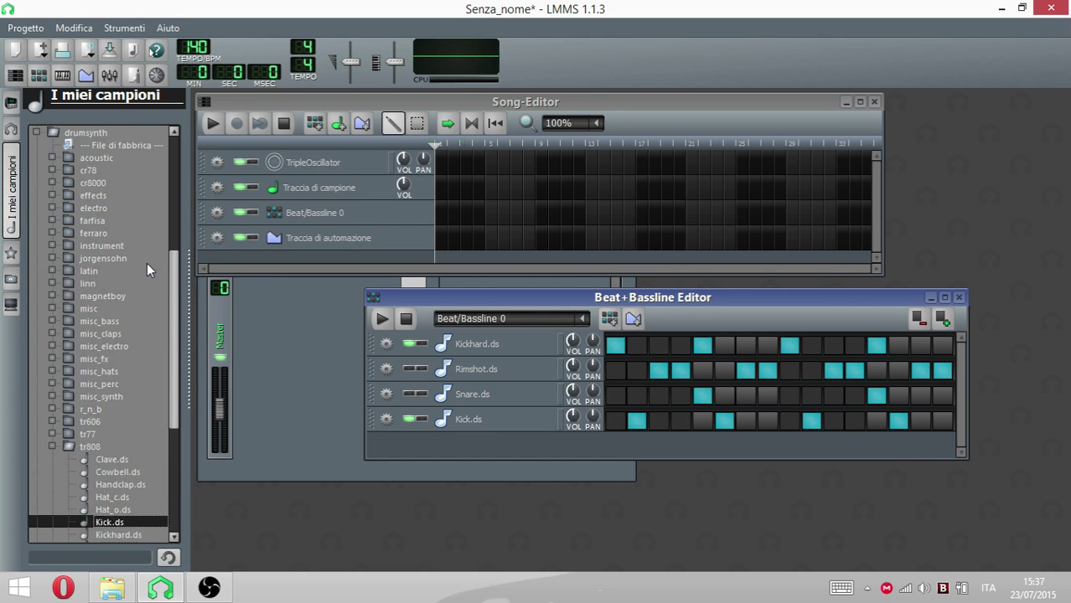
{"action": "left_click", "coordinate": [490, 369]}
{"action": "left_click", "coordinate": [482, 344]}
{"action": "left_click_drag", "start_coordinate": [991, 102], "coordinate": [813, 84]}
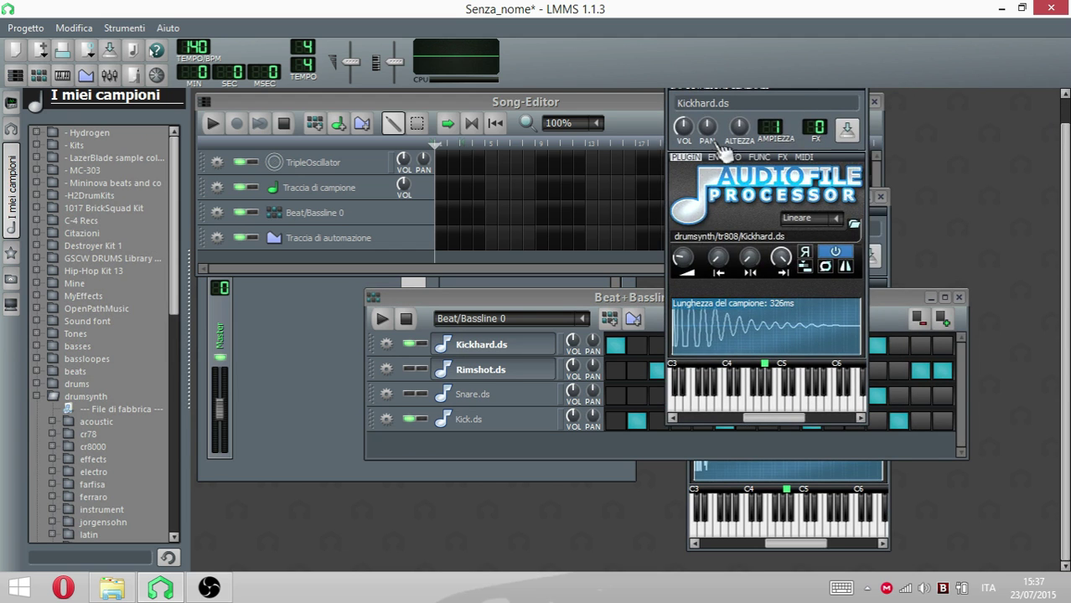
{"action": "left_click", "coordinate": [760, 158]}
{"action": "left_click", "coordinate": [789, 157]}
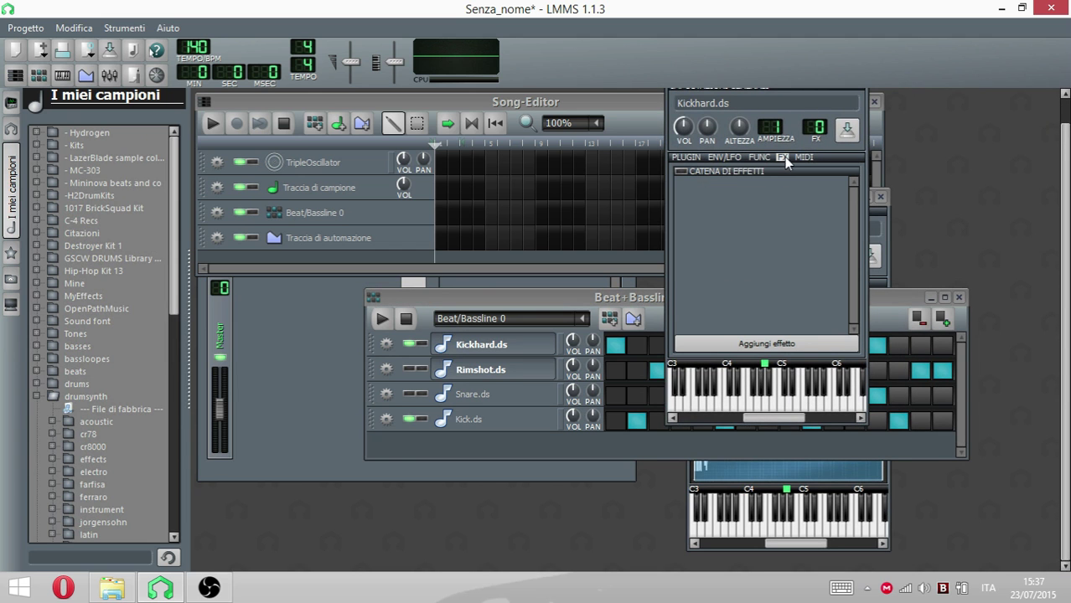